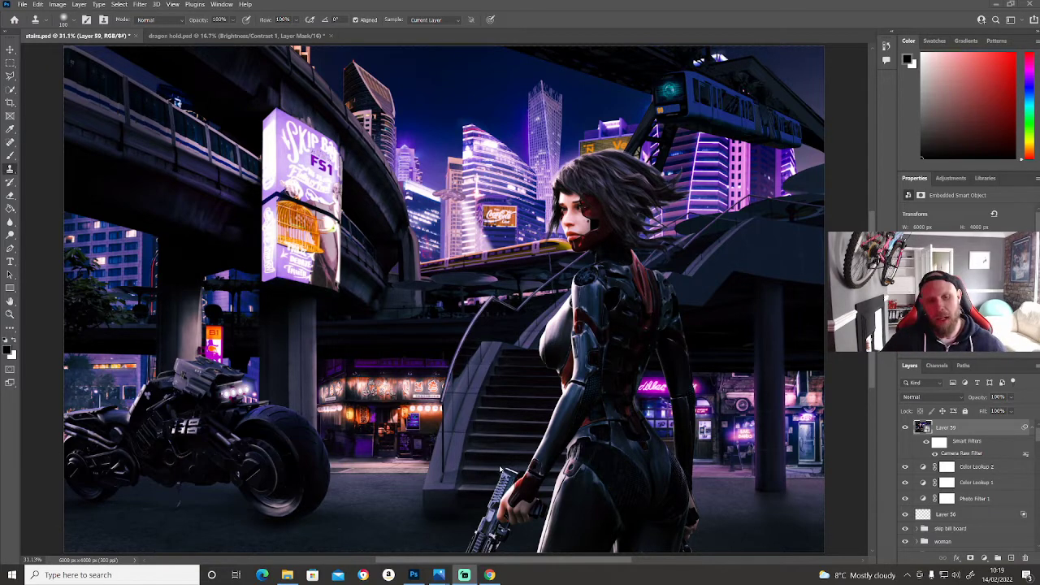
Step: Review the earlier stairway city artwork on the Instagram profile in Chrome and close the browser
{"action": "left_click", "coordinate": [490, 574]}
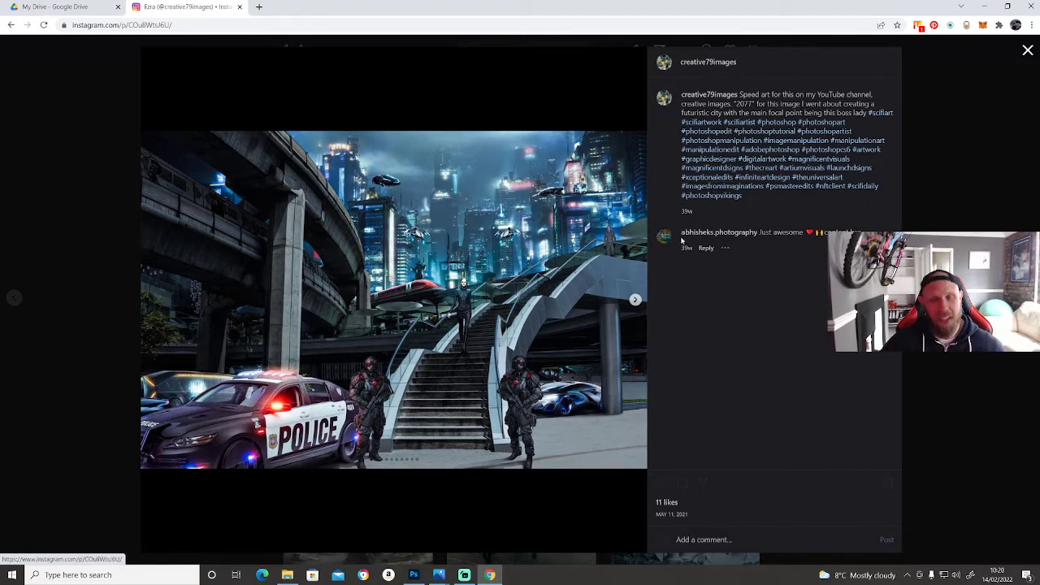
{"action": "left_click", "coordinate": [1027, 51]}
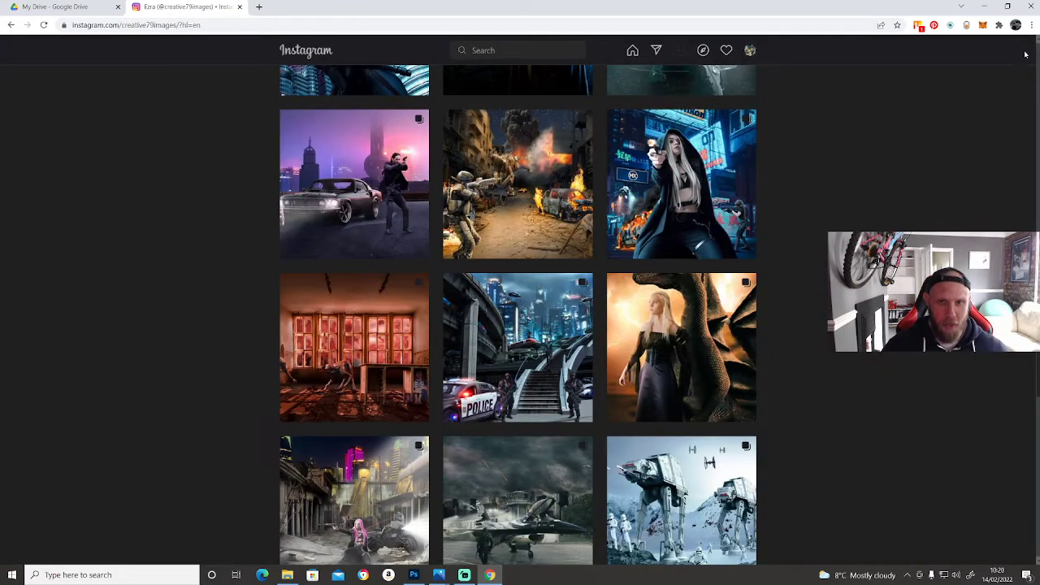
{"action": "left_click", "coordinate": [1030, 8]}
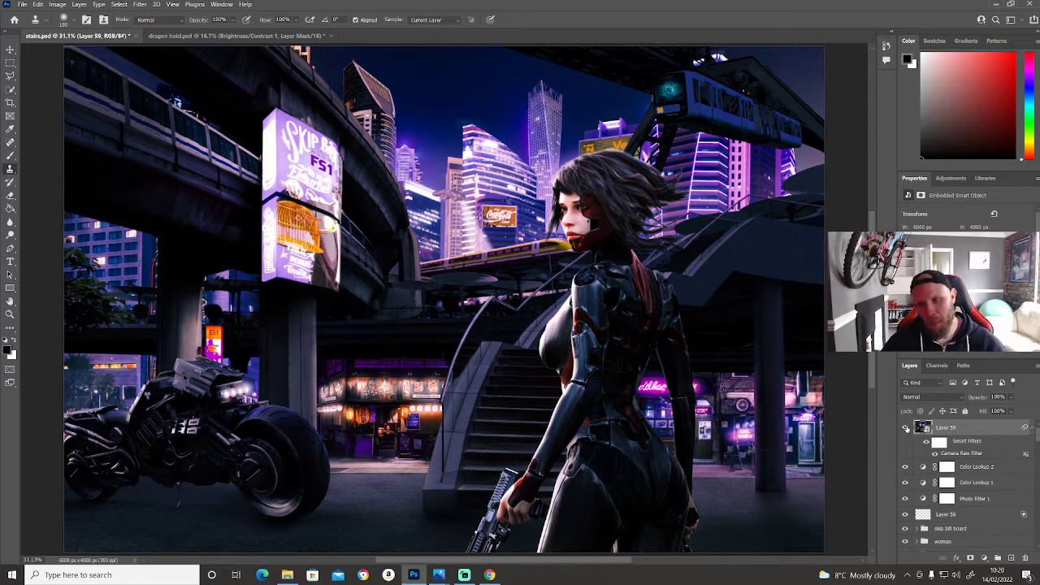
Step: Hide Layer 59, the Color Lookup and Photo Filter adjustments, Layer 56, and the skip bill board, woman, bike and bill board groups
{"action": "left_click_drag", "start_coordinate": [906, 428], "coordinate": [906, 530]}
{"action": "scroll", "coordinate": [908, 503], "scroll_direction": "down", "scroll_amount": 1}
{"action": "left_click", "coordinate": [904, 475]}
{"action": "scroll", "coordinate": [907, 487], "scroll_direction": "down", "scroll_amount": 3}
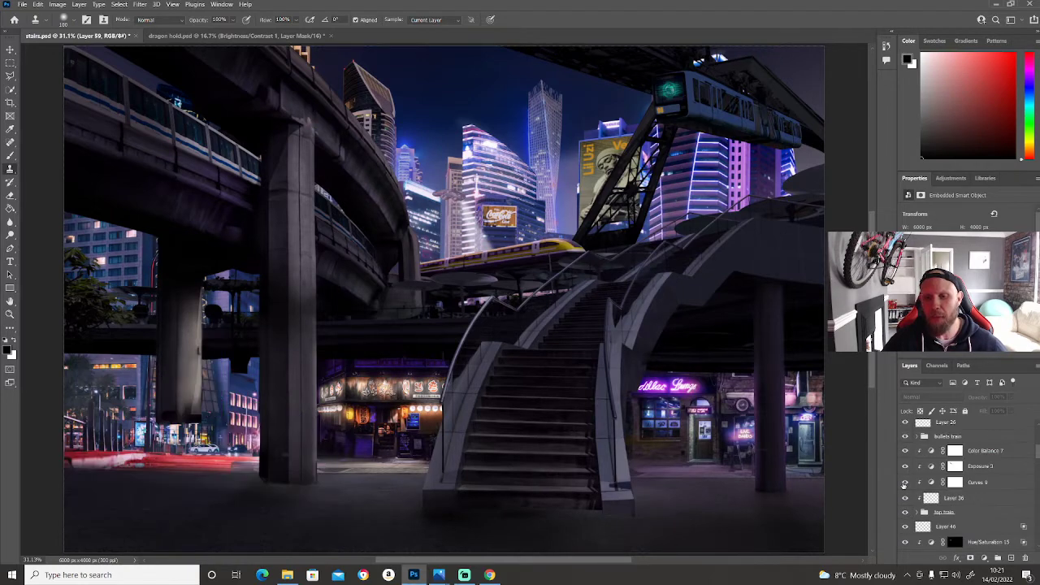
Step: Hide Layer 26, the bullet train group, the top train group and Layer 46
{"action": "scroll", "coordinate": [911, 436], "scroll_direction": "up", "scroll_amount": 1}
{"action": "left_click", "coordinate": [905, 463]}
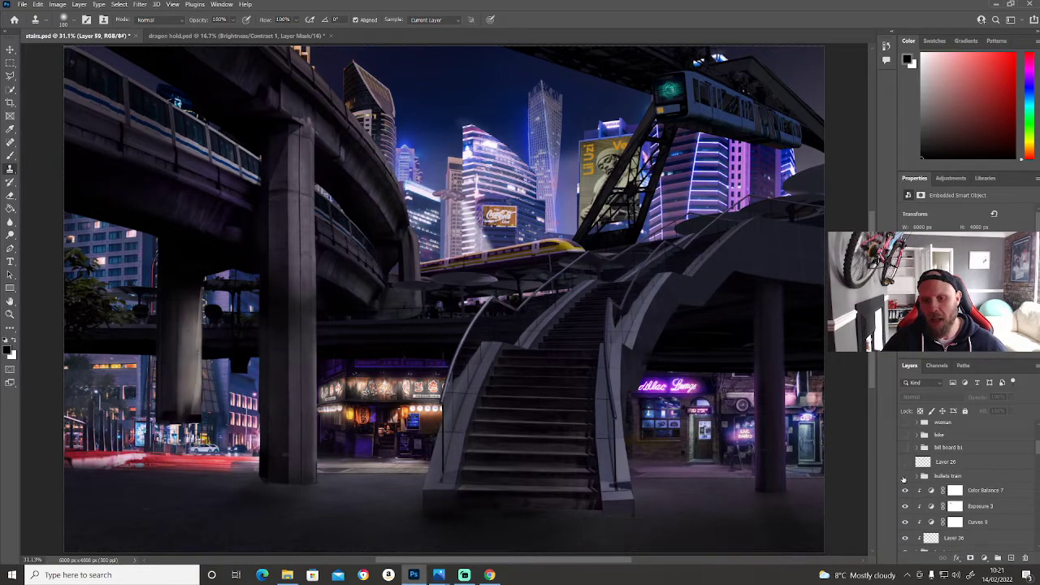
{"action": "left_click", "coordinate": [905, 476]}
{"action": "scroll", "coordinate": [905, 520], "scroll_direction": "down", "scroll_amount": 3}
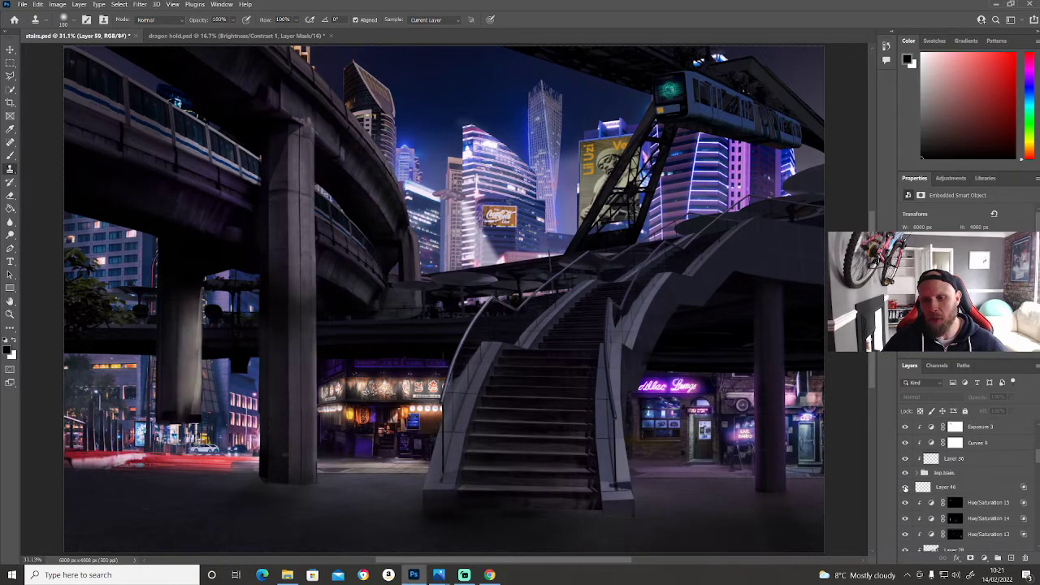
{"action": "left_click_drag", "start_coordinate": [906, 473], "coordinate": [906, 487]}
{"action": "scroll", "coordinate": [906, 514], "scroll_direction": "down", "scroll_amount": 2}
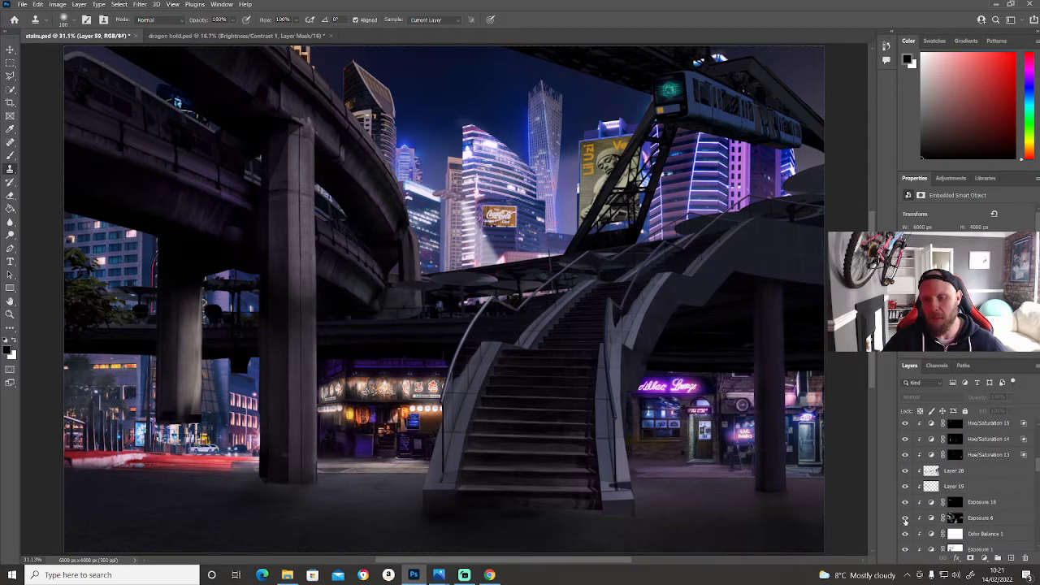
Step: Hide the platform group, the fog layers, planet on flying train, both flying train groups, flying car and bill board head
{"action": "scroll", "coordinate": [907, 492], "scroll_direction": "down", "scroll_amount": 2}
{"action": "scroll", "coordinate": [907, 529], "scroll_direction": "down", "scroll_amount": 1}
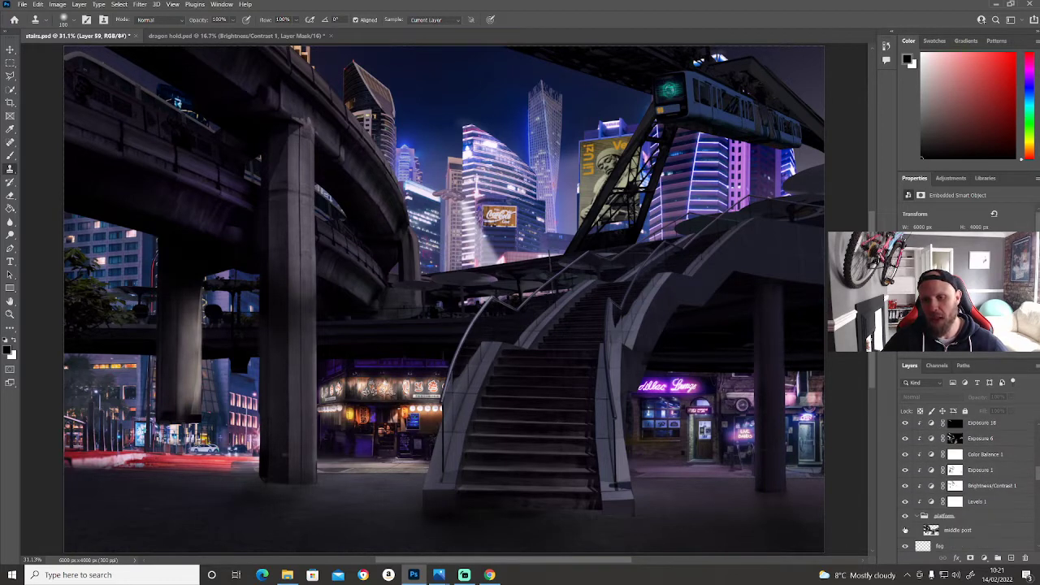
{"action": "left_click", "coordinate": [905, 516]}
{"action": "scroll", "coordinate": [909, 500], "scroll_direction": "up", "scroll_amount": 2}
{"action": "scroll", "coordinate": [914, 486], "scroll_direction": "down", "scroll_amount": 3}
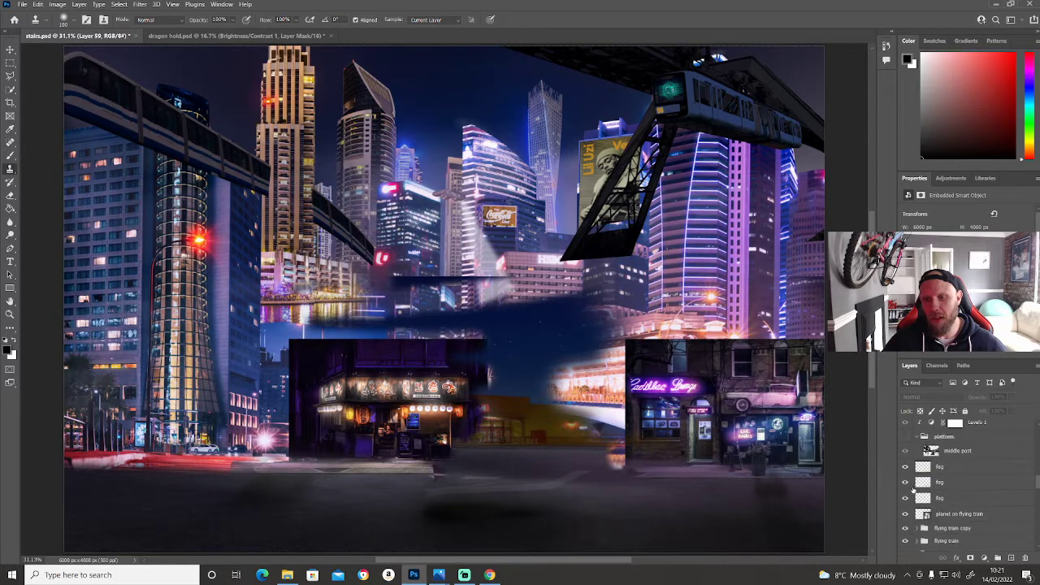
{"action": "left_click_drag", "start_coordinate": [905, 486], "coordinate": [914, 528]}
{"action": "scroll", "coordinate": [912, 527], "scroll_direction": "down", "scroll_amount": 2}
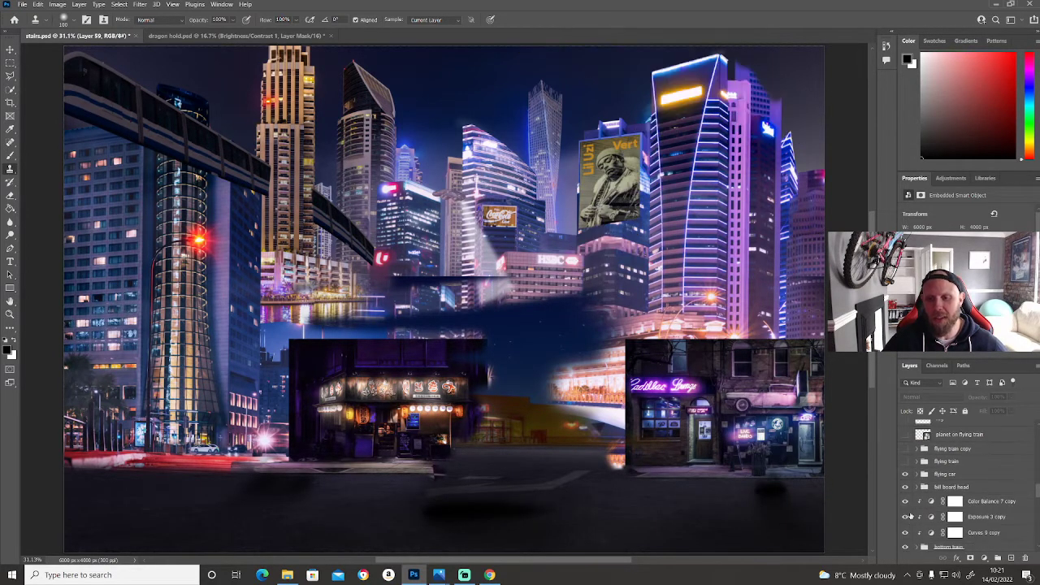
{"action": "left_click", "coordinate": [906, 477]}
{"action": "scroll", "coordinate": [915, 517], "scroll_direction": "down", "scroll_amount": 2}
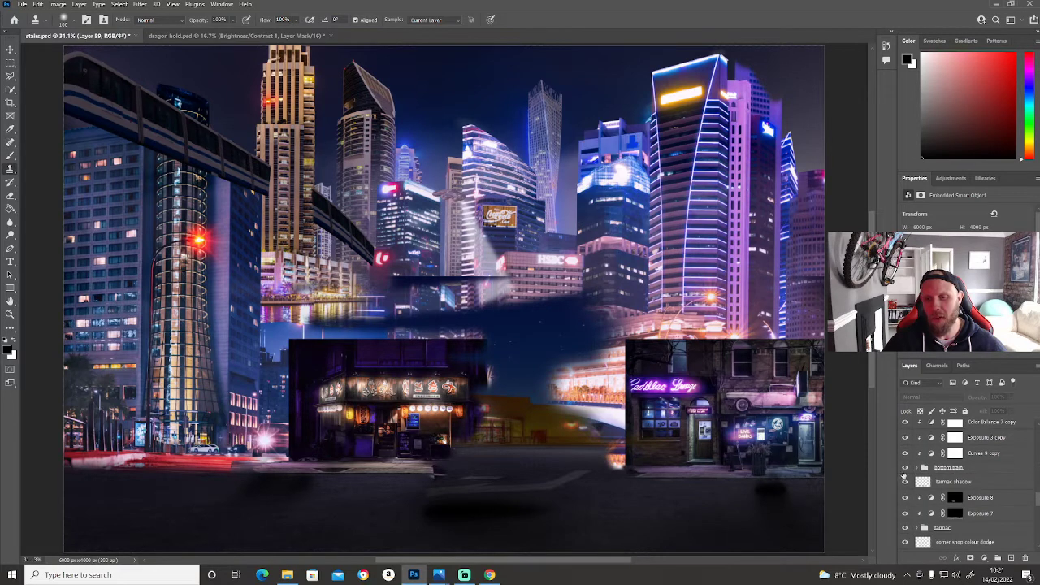
Step: Hide the bottom train group, tarmac shadow, the tarmac group and the corner shop colour dodge layer
{"action": "left_click", "coordinate": [905, 468]}
{"action": "left_click", "coordinate": [905, 527]}
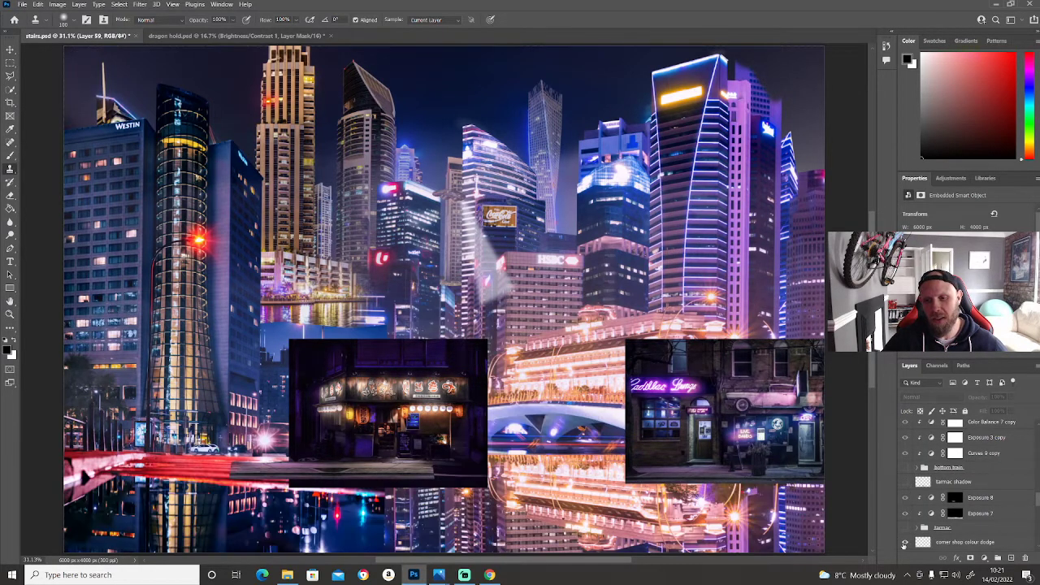
{"action": "left_click", "coordinate": [904, 542]}
Step: Hide the corner shop writing cover, both corner shop groups, colour dodge, Exposure 9 and the cadillac shop copy group
{"action": "scroll", "coordinate": [910, 520], "scroll_direction": "down", "scroll_amount": 3}
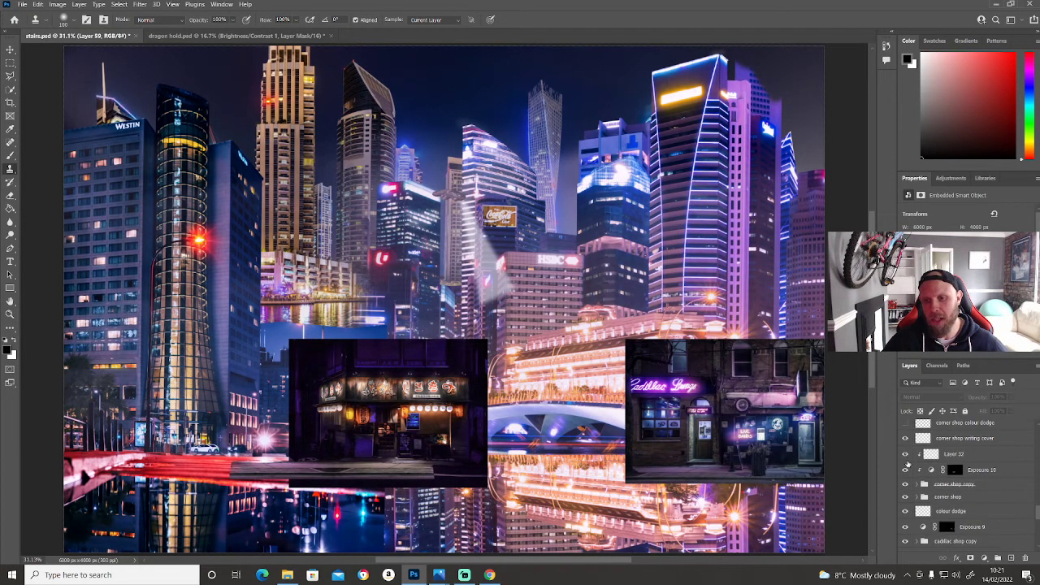
{"action": "left_click", "coordinate": [905, 487]}
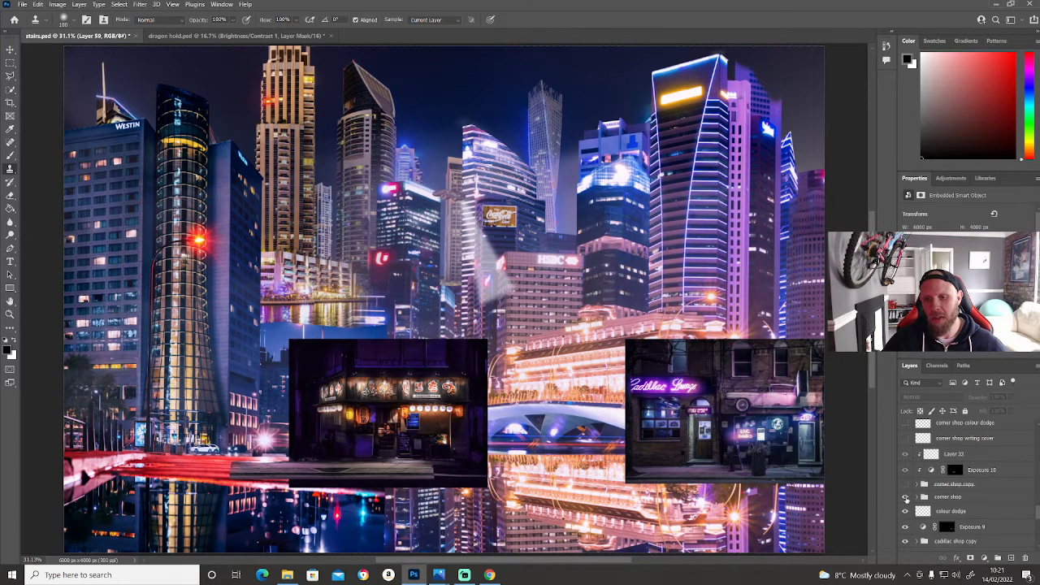
{"action": "left_click", "coordinate": [905, 498]}
{"action": "left_click", "coordinate": [905, 511]}
{"action": "left_click", "coordinate": [906, 527]}
{"action": "left_click", "coordinate": [905, 542]}
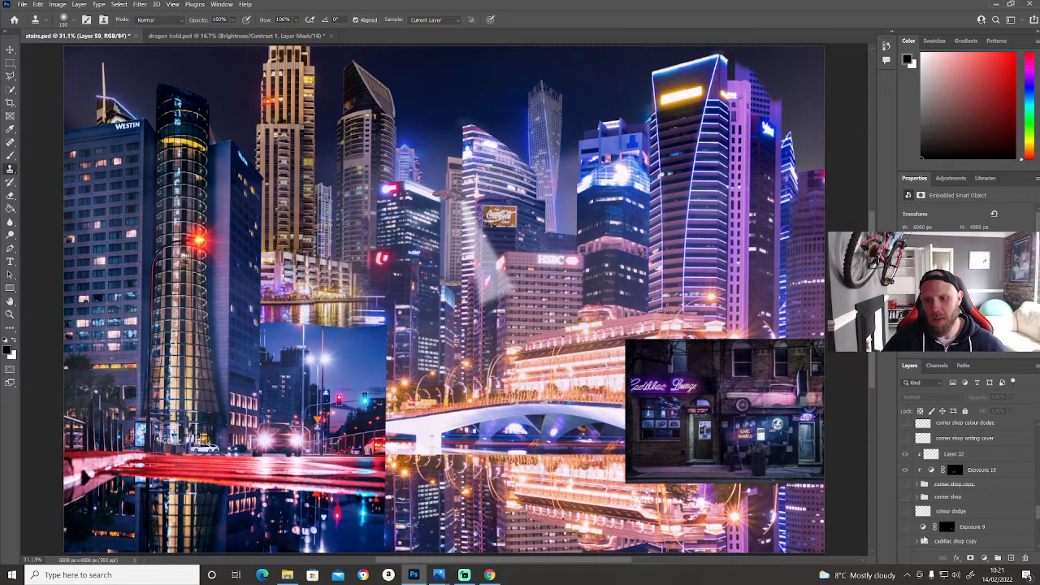
Step: Hide the cadillac shop, left building fog, left building, front city fog, police drone and colour dodge city lights layers
{"action": "scroll", "coordinate": [910, 536], "scroll_direction": "down", "scroll_amount": 3}
{"action": "left_click", "coordinate": [905, 489]}
{"action": "left_click", "coordinate": [905, 475]}
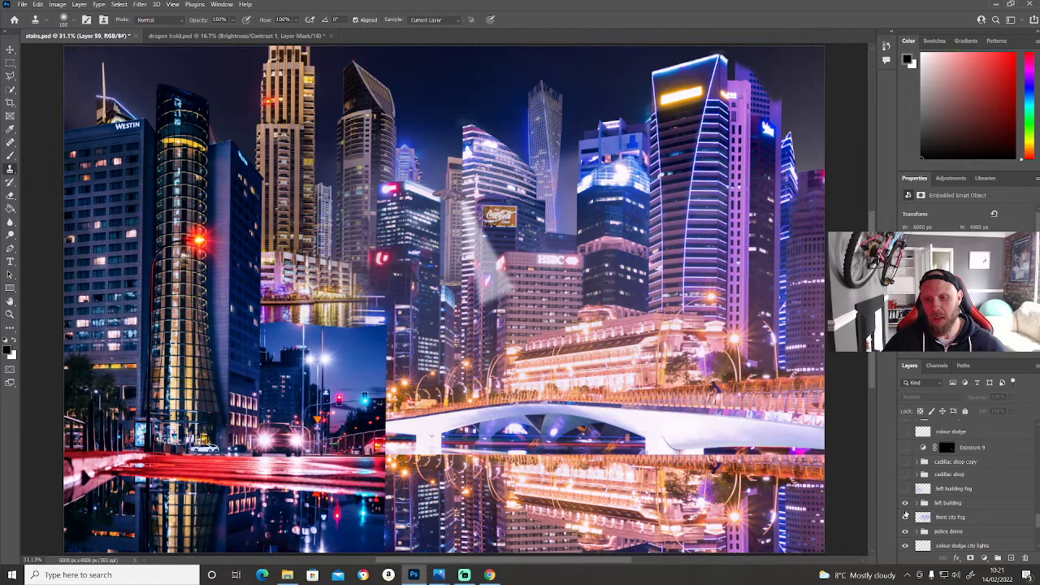
{"action": "left_click", "coordinate": [906, 503]}
{"action": "left_click", "coordinate": [906, 518]}
{"action": "left_click", "coordinate": [906, 532]}
{"action": "left_click", "coordinate": [905, 546]}
Step: Hide the coca cola, middle city and Back city groups so the canvas is empty
{"action": "scroll", "coordinate": [906, 540], "scroll_direction": "down", "scroll_amount": 3}
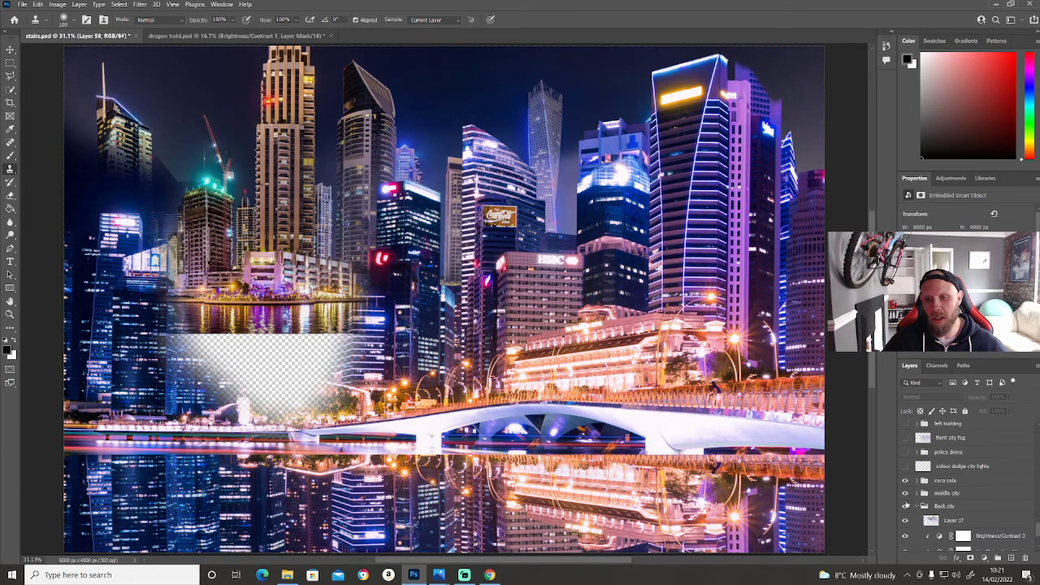
{"action": "left_click", "coordinate": [905, 494]}
{"action": "left_click", "coordinate": [905, 506]}
{"action": "scroll", "coordinate": [909, 524], "scroll_direction": "down", "scroll_amount": 3}
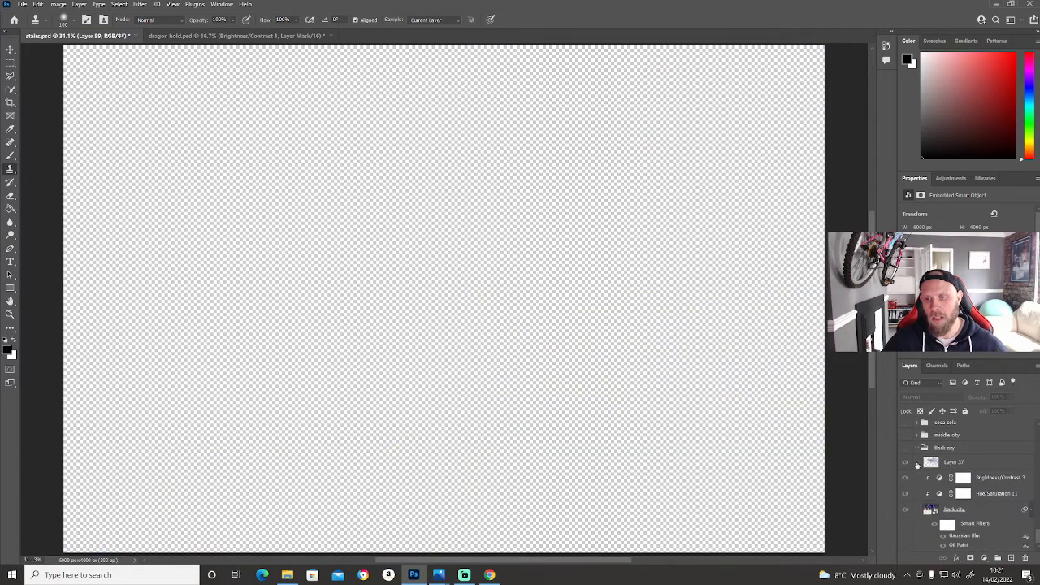
{"action": "scroll", "coordinate": [919, 450], "scroll_direction": "up", "scroll_amount": 3}
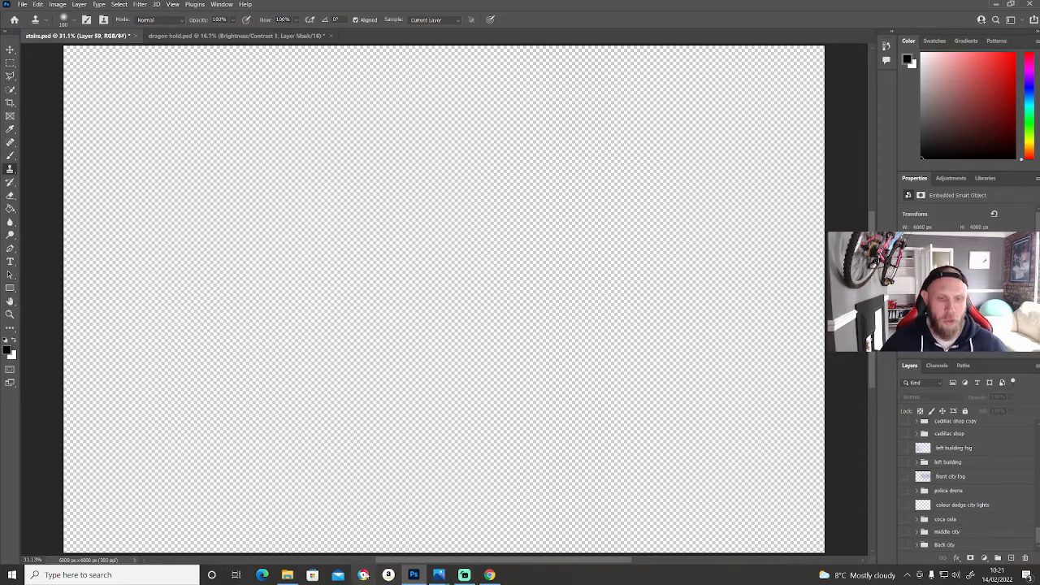
Step: View the original stairs paint photo from the cyberpunk new city folder and return to Photoshop
{"action": "left_click", "coordinate": [294, 575]}
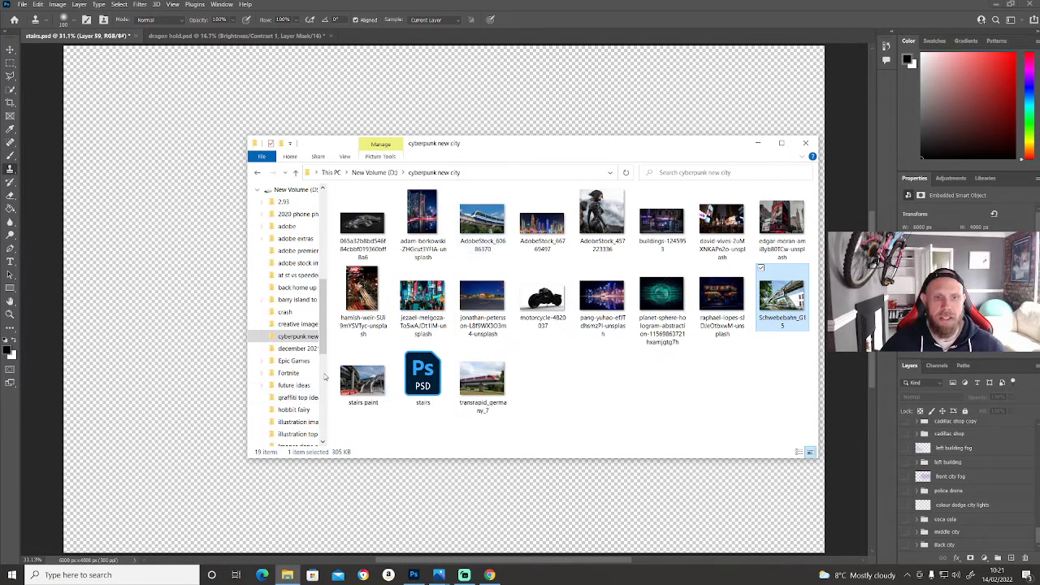
{"action": "double_click", "coordinate": [359, 385]}
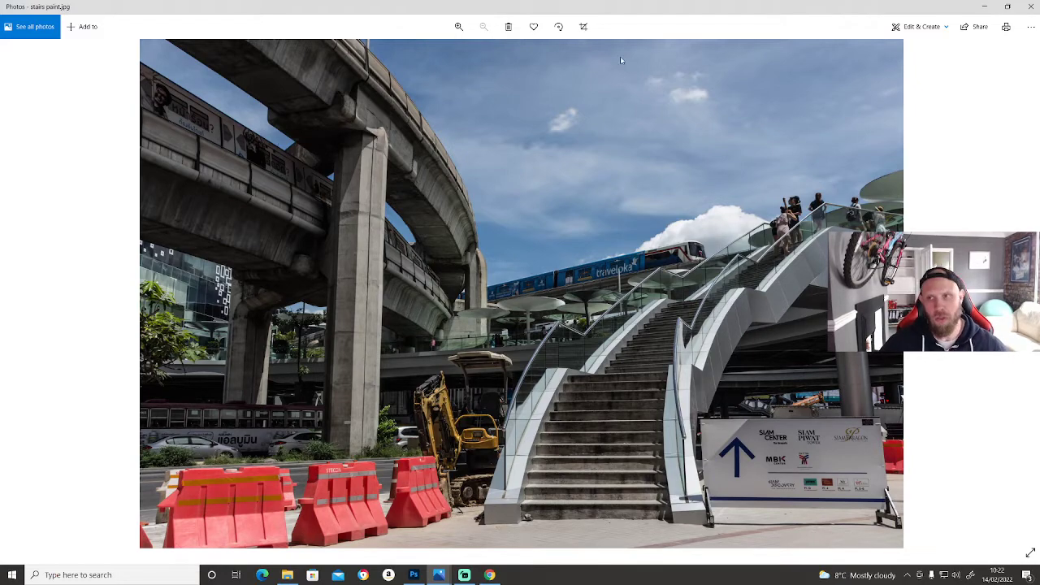
{"action": "left_click", "coordinate": [982, 7]}
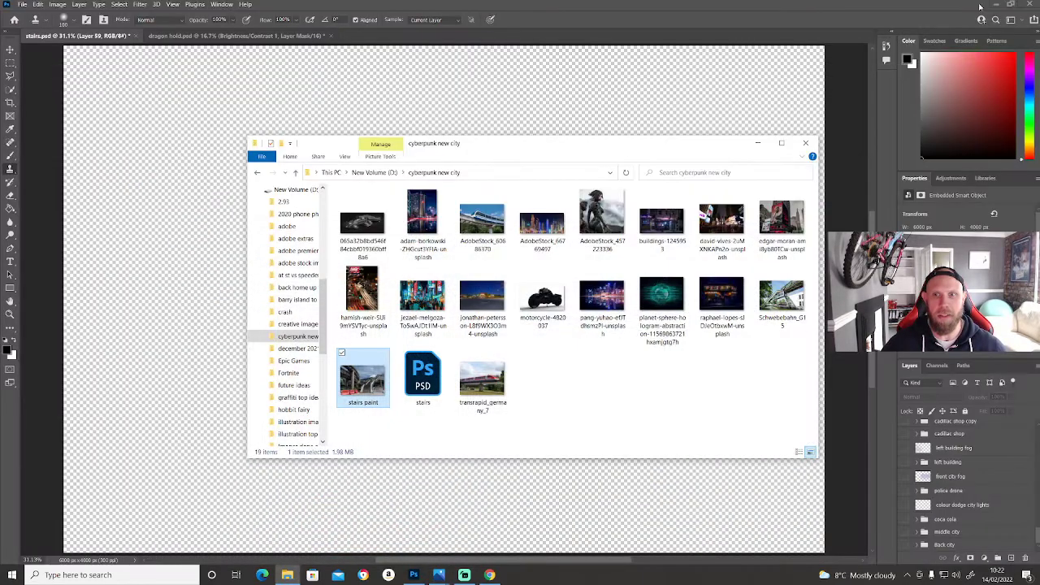
{"action": "left_click", "coordinate": [758, 143]}
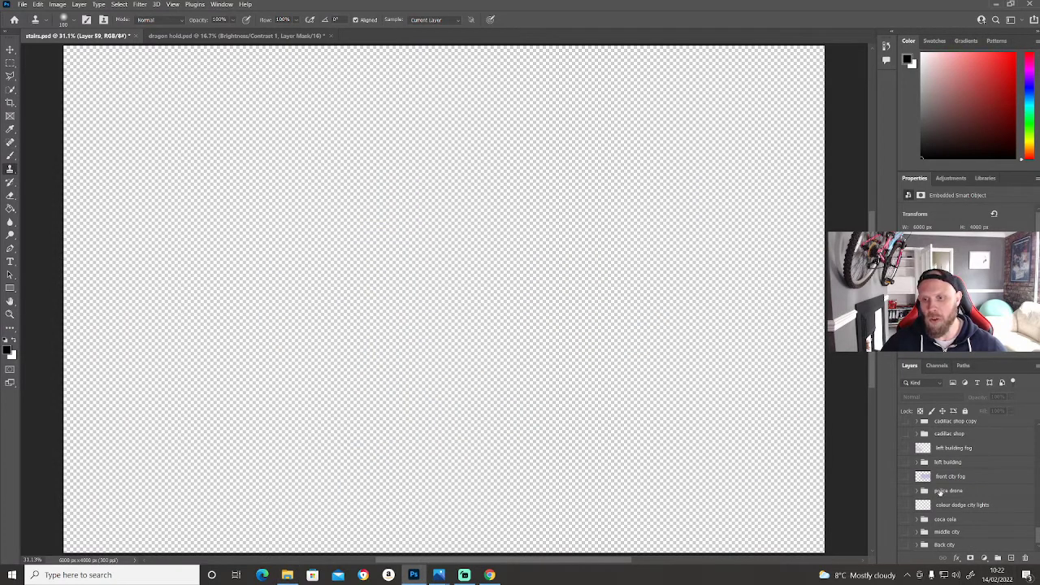
Step: Show the platform group with the stairs and overhead track, and dismiss the Chrome notification
{"action": "scroll", "coordinate": [1021, 518], "scroll_direction": "down", "scroll_amount": 5}
{"action": "scroll", "coordinate": [1021, 517], "scroll_direction": "down", "scroll_amount": 5}
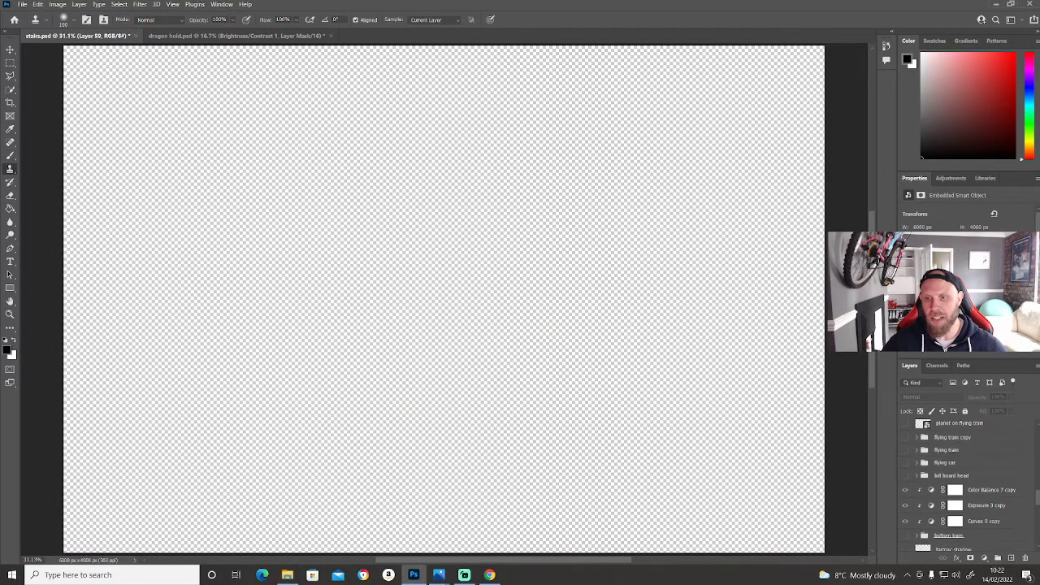
{"action": "scroll", "coordinate": [967, 488], "scroll_direction": "down", "scroll_amount": 3}
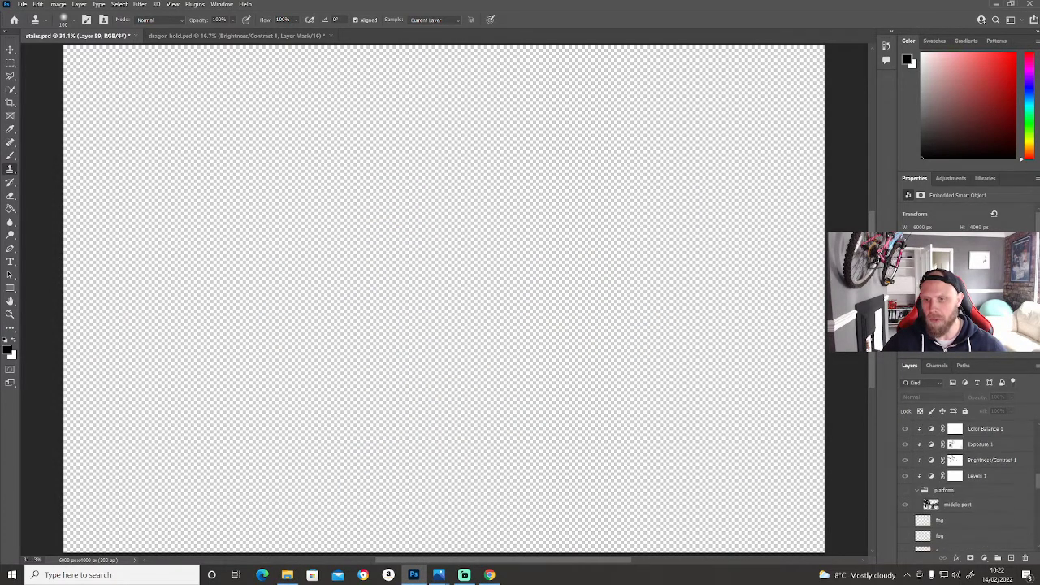
{"action": "left_click", "coordinate": [904, 523]}
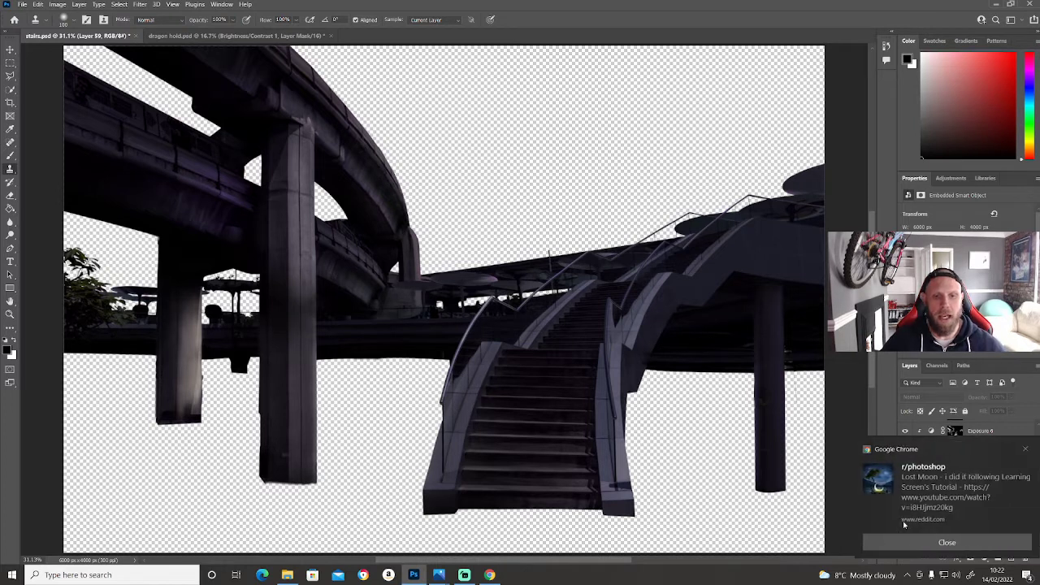
{"action": "left_click", "coordinate": [1020, 450]}
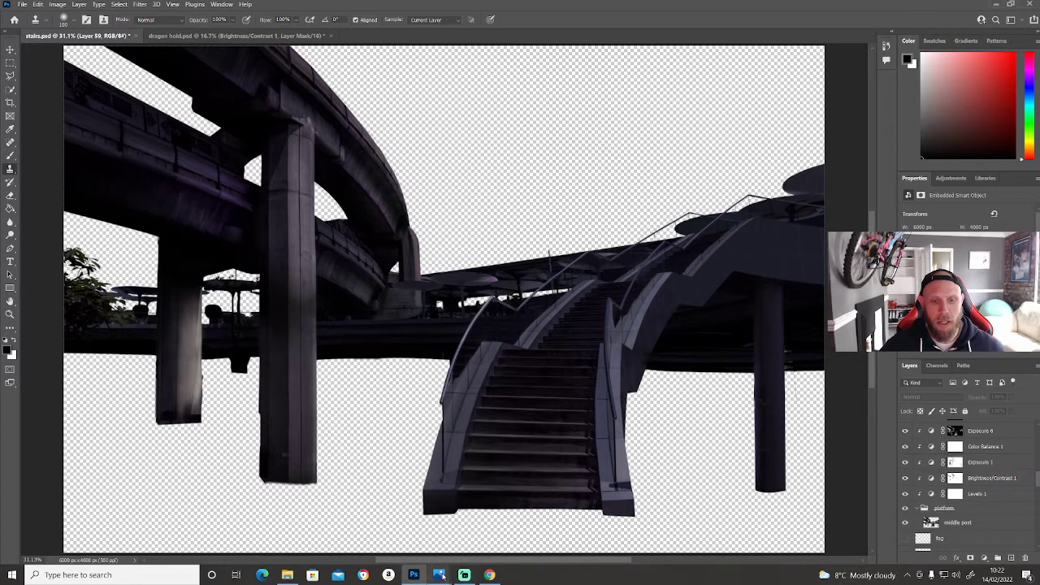
Step: Review the source images in the cyberpunk new city folder and the building-2815141 copy.jpg composite in Photos
{"action": "mouse_move", "coordinate": [439, 575]}
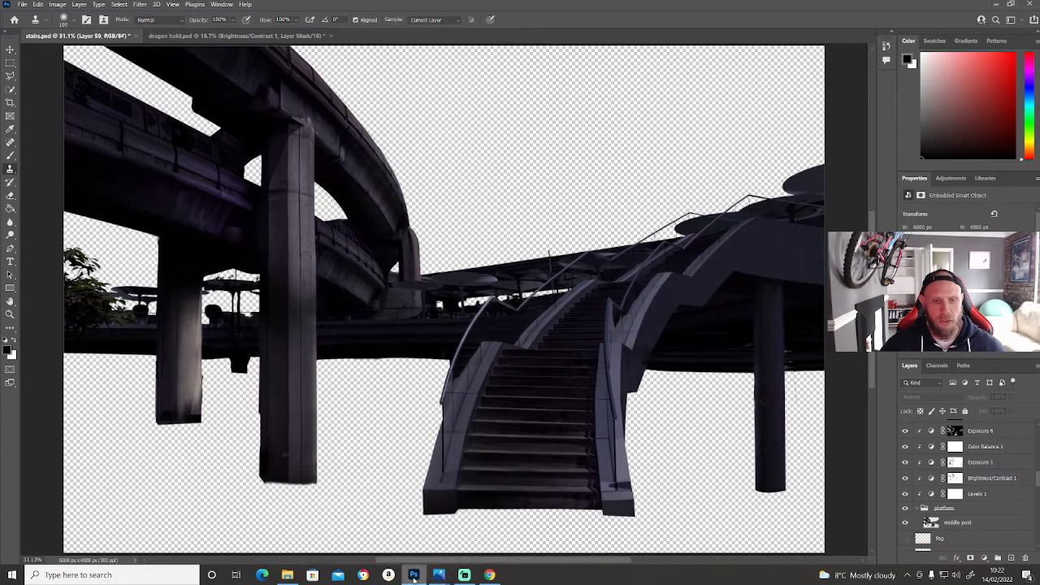
{"action": "left_click", "coordinate": [292, 575]}
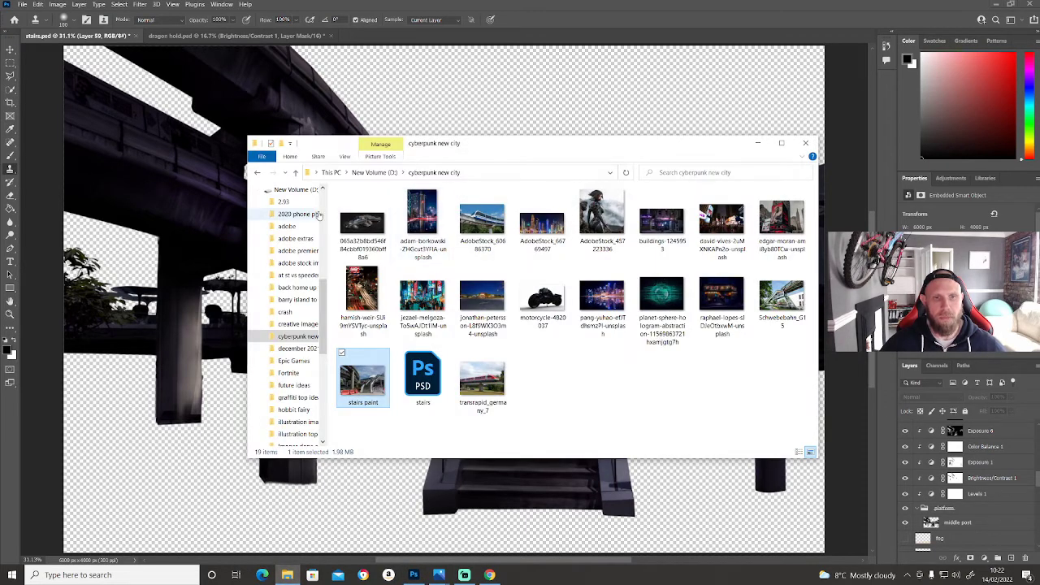
{"action": "left_click", "coordinate": [781, 144]}
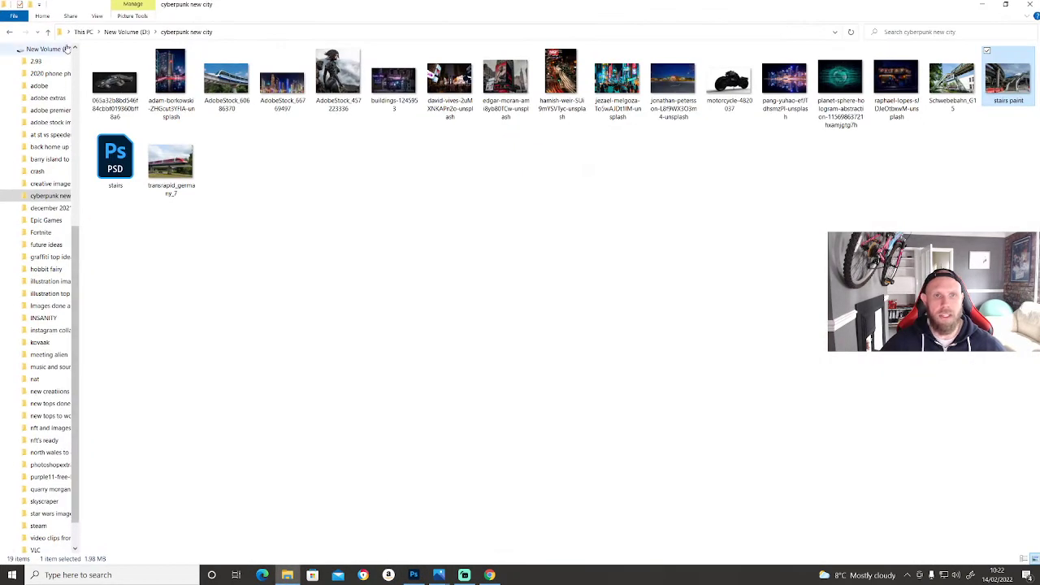
{"action": "left_click", "coordinate": [982, 4]}
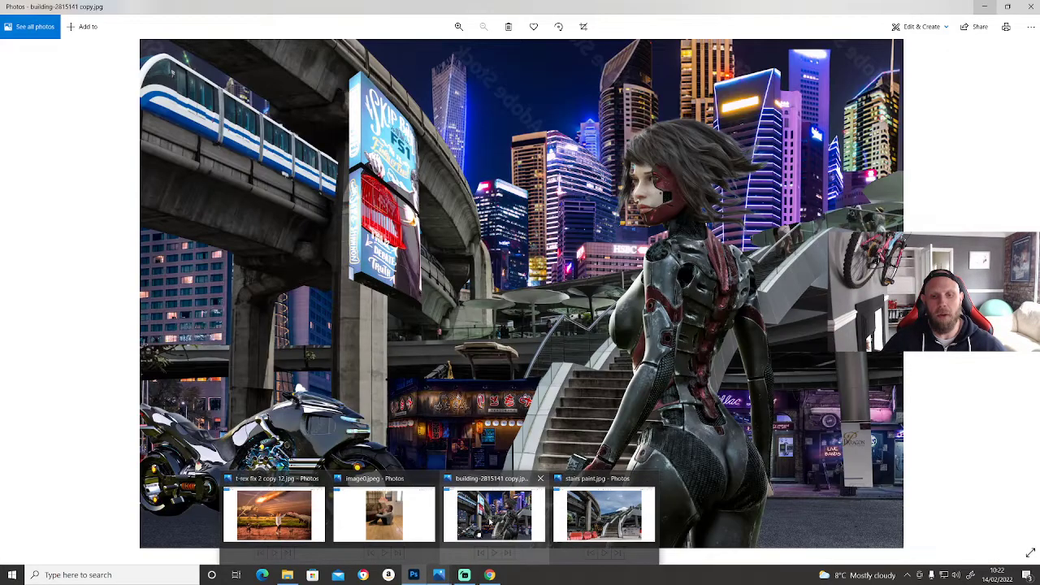
{"action": "left_click", "coordinate": [490, 520]}
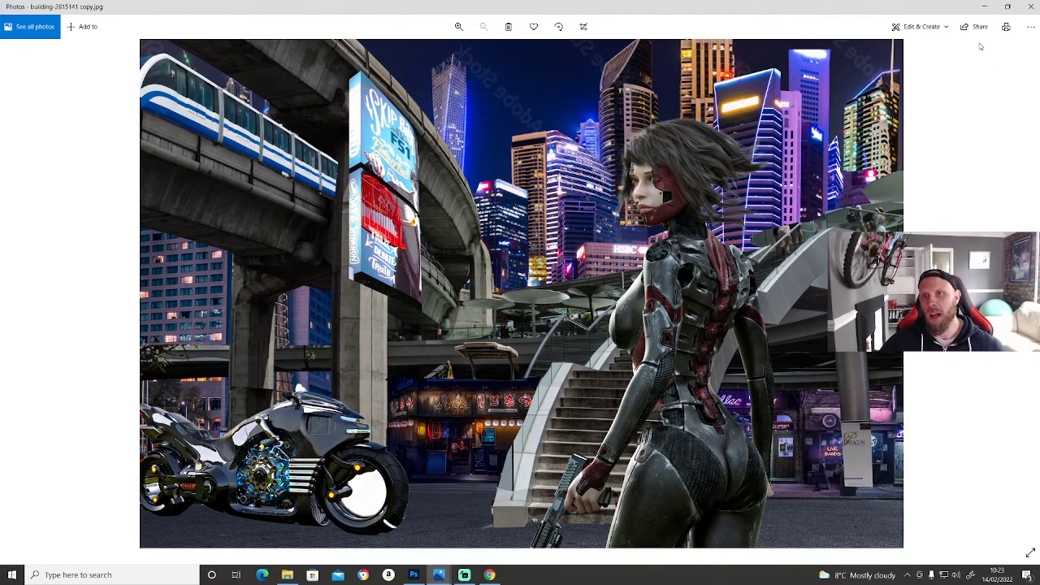
{"action": "left_click", "coordinate": [985, 8]}
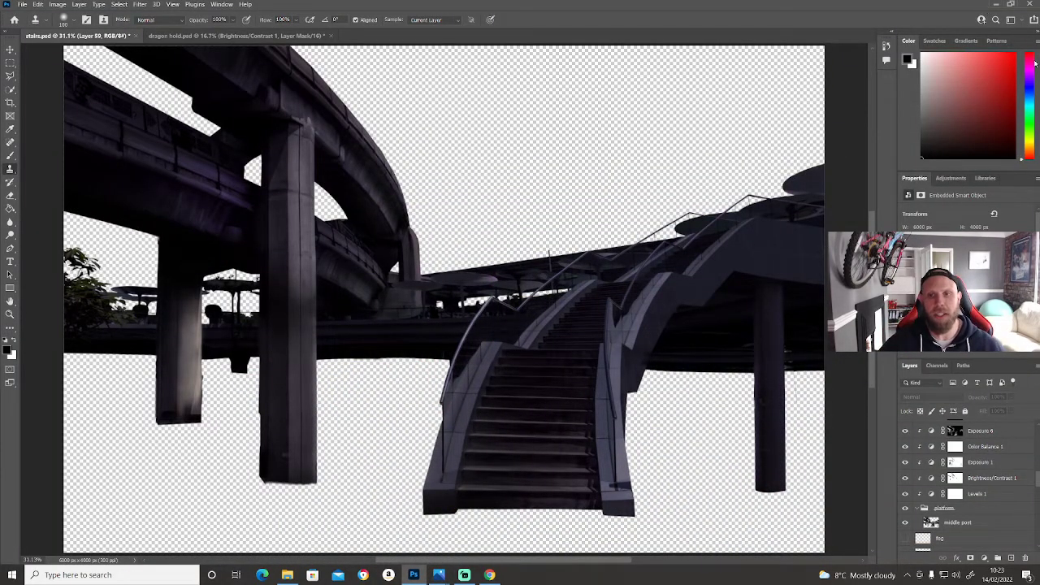
Step: Hide the clipped adjustment and paint layers above the platform group, from Levels 1 up to Hue/Saturation 15
{"action": "left_click", "coordinate": [921, 495]}
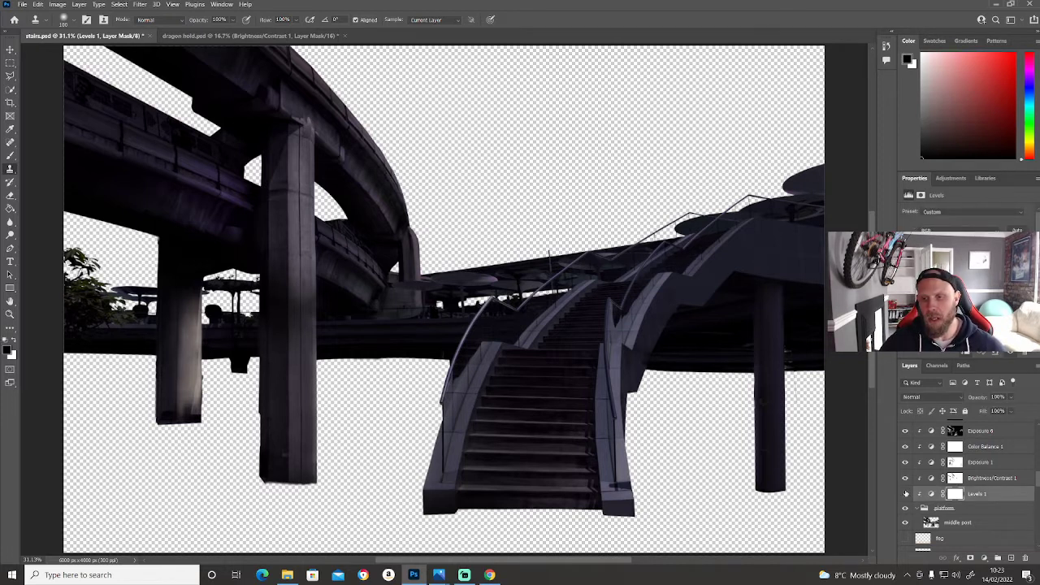
{"action": "left_click_drag", "start_coordinate": [905, 494], "coordinate": [905, 455]}
{"action": "scroll", "coordinate": [928, 455], "scroll_direction": "up", "scroll_amount": 2}
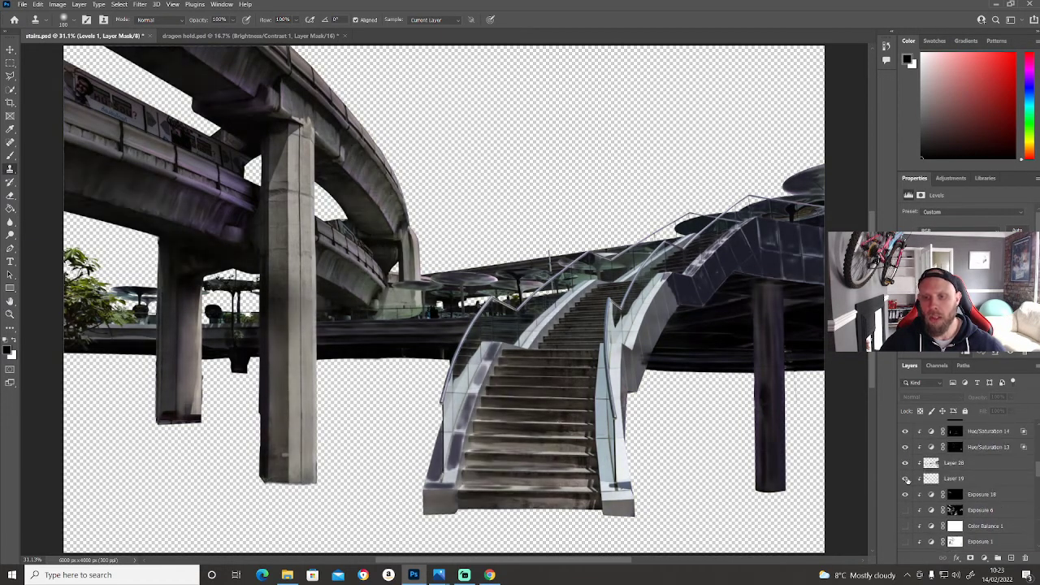
{"action": "left_click_drag", "start_coordinate": [905, 493], "coordinate": [906, 432]}
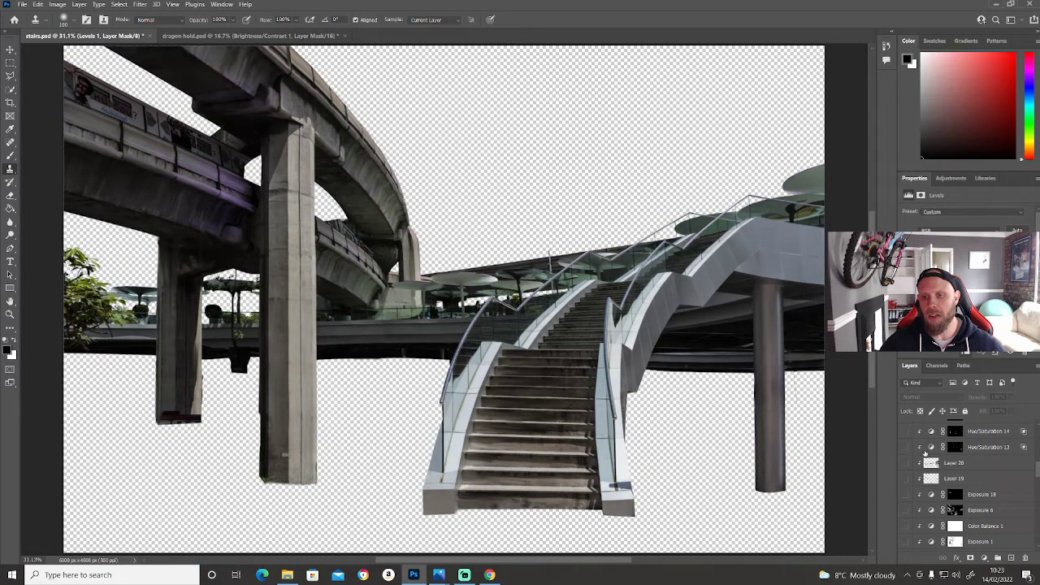
{"action": "scroll", "coordinate": [928, 463], "scroll_direction": "up", "scroll_amount": 2}
{"action": "left_click", "coordinate": [904, 495]}
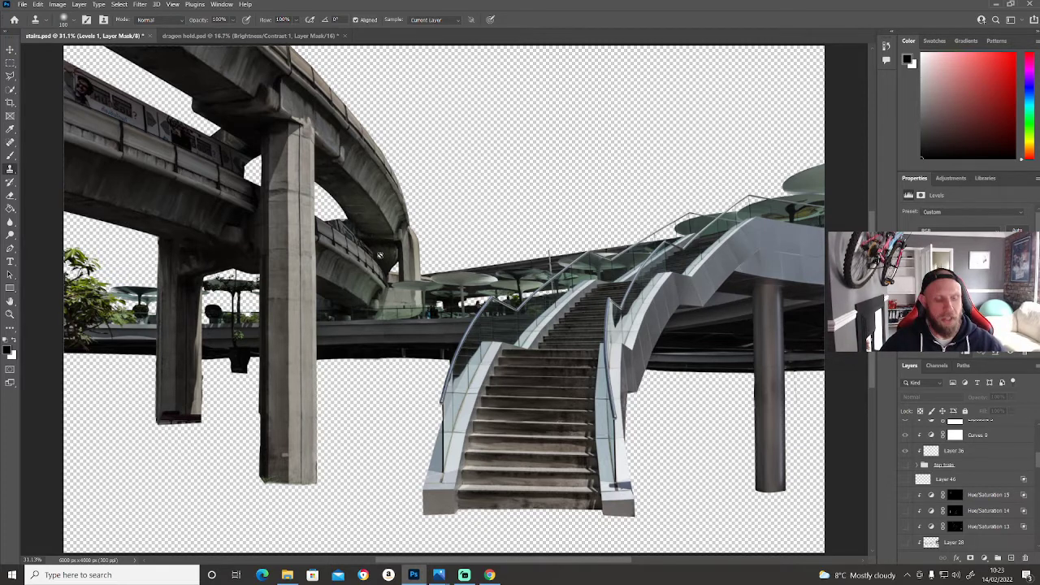
Step: Examine the cut-out edges of the overhead track up close, and return to the full image view
{"action": "key", "text": "z"}
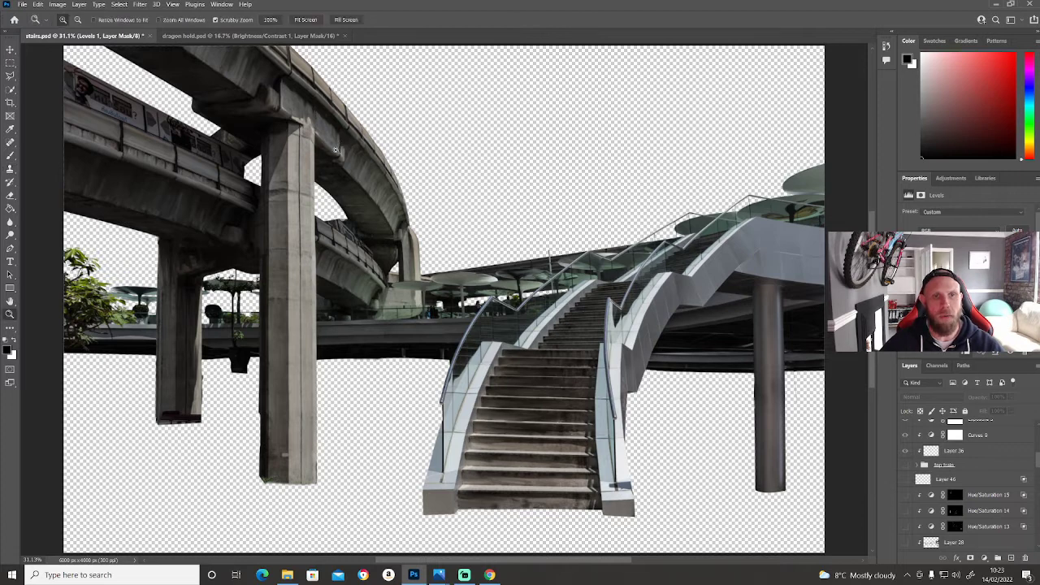
{"action": "left_click", "coordinate": [335, 150]}
{"action": "left_click", "coordinate": [334, 151]}
{"action": "left_click", "coordinate": [335, 151]}
{"action": "key", "text": "s"}
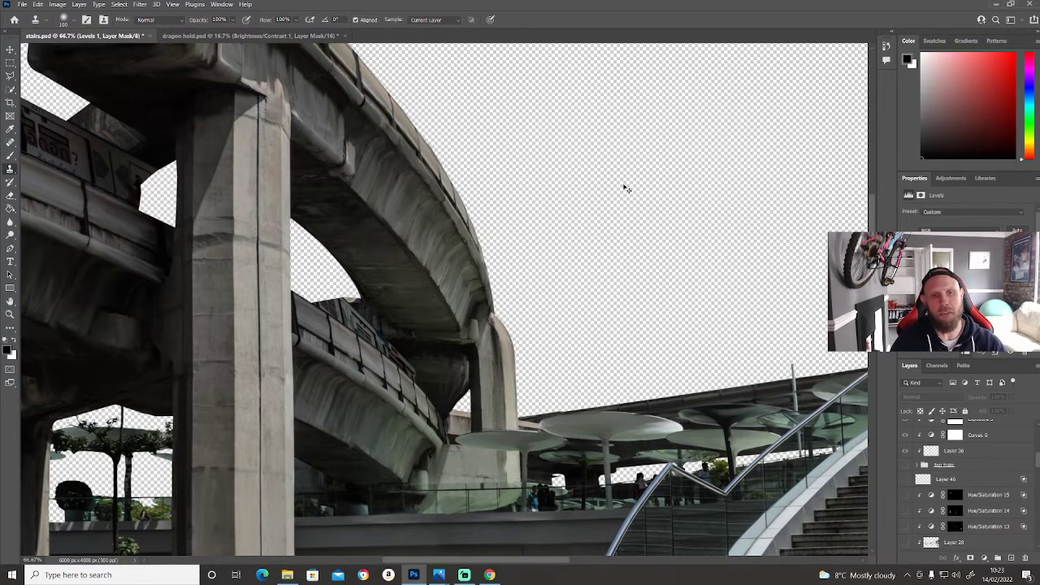
{"action": "key", "text": "ctrl+0"}
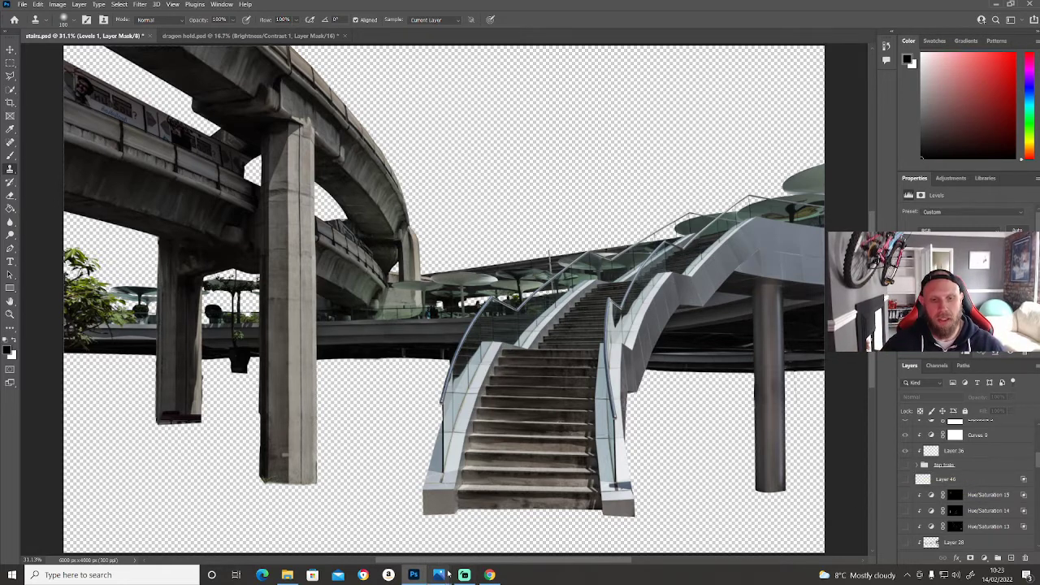
{"action": "mouse_move", "coordinate": [449, 569]}
{"action": "mouse_move", "coordinate": [589, 524]}
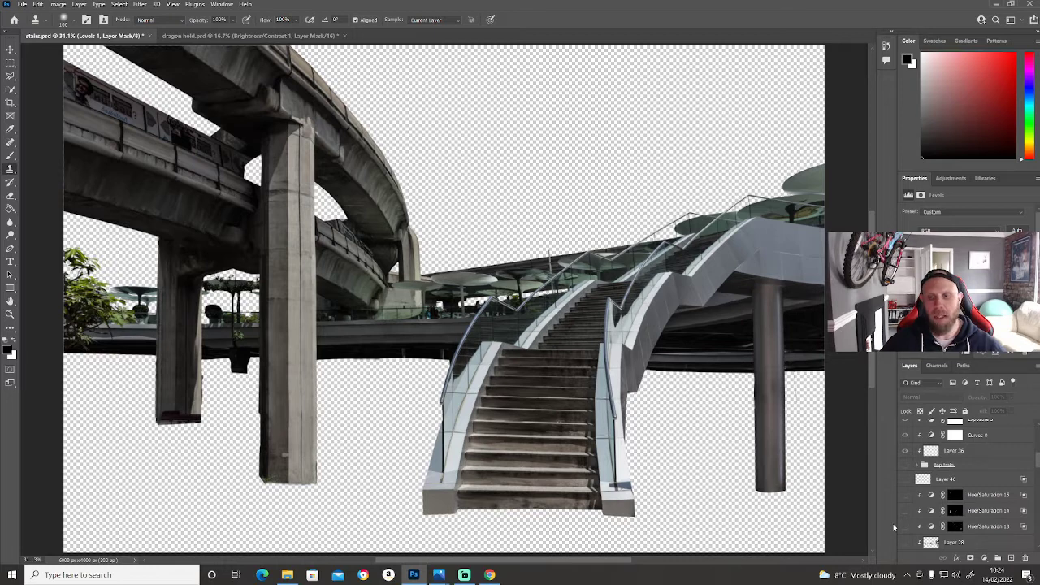
Step: Show the Back city group behind the stairs and expand it to list its layers
{"action": "scroll", "coordinate": [934, 512], "scroll_direction": "down", "scroll_amount": 8}
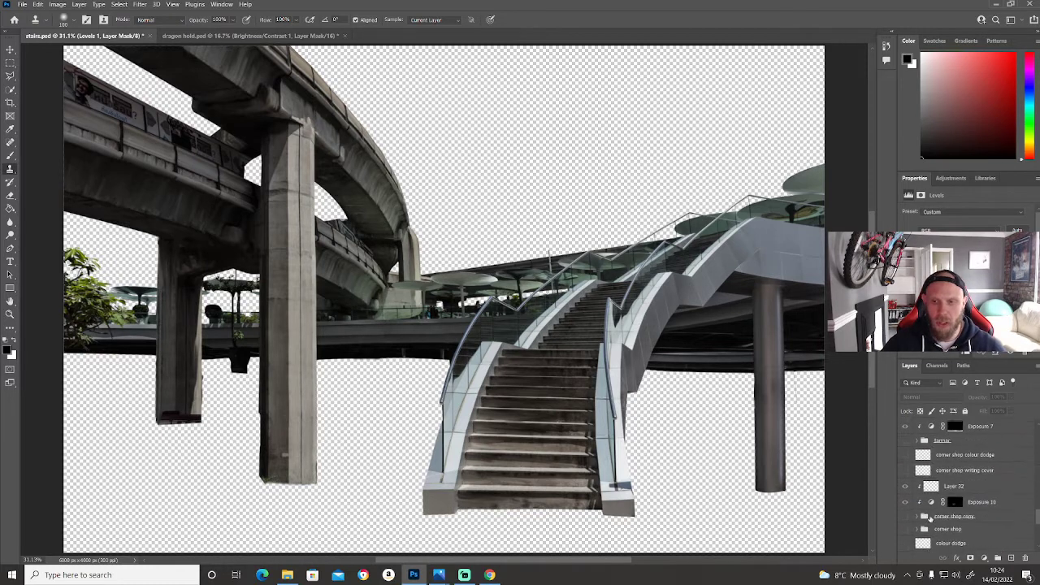
{"action": "scroll", "coordinate": [929, 518], "scroll_direction": "down", "scroll_amount": 5}
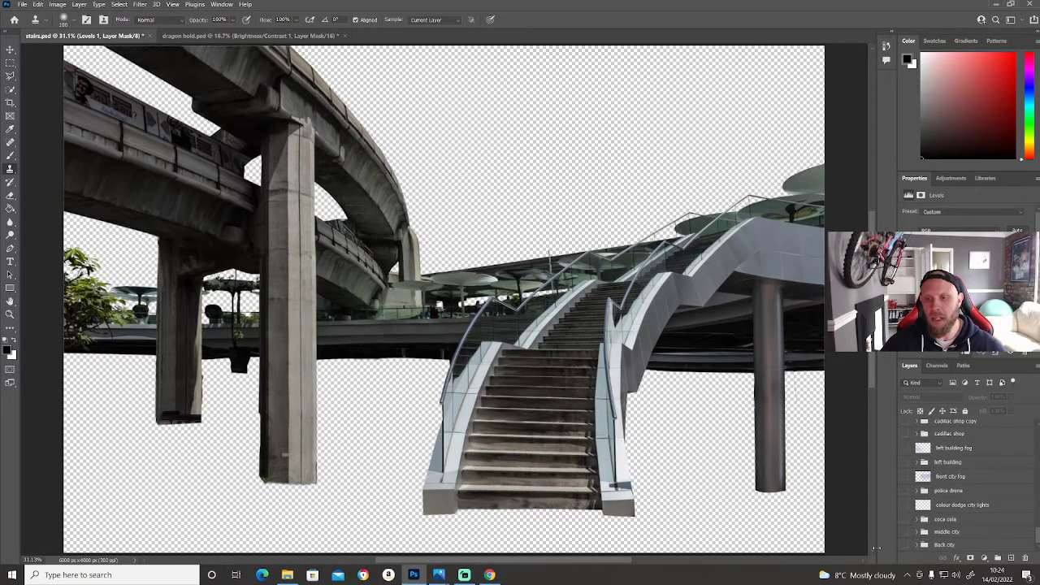
{"action": "left_click", "coordinate": [907, 545]}
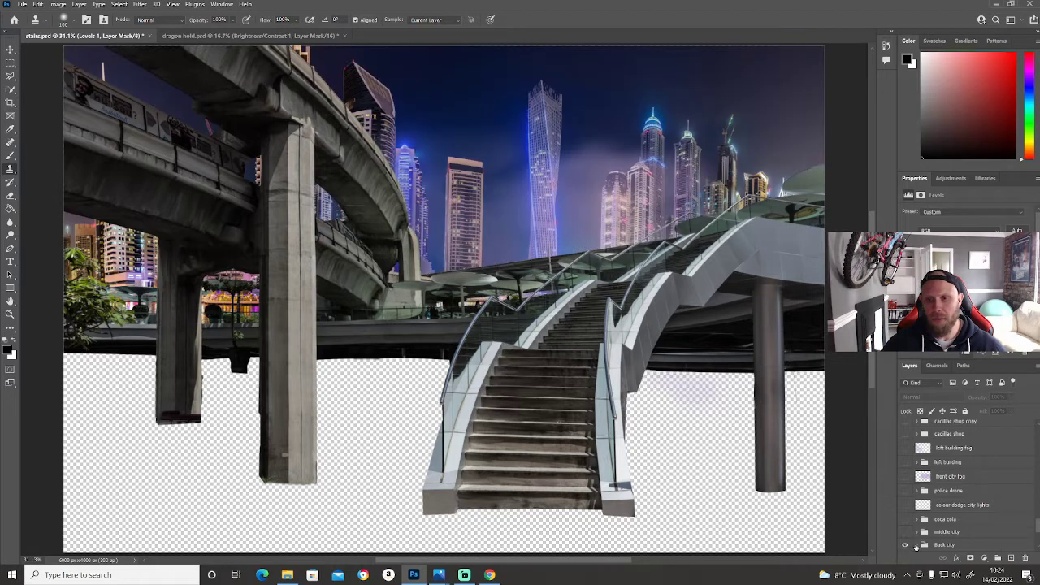
{"action": "left_click", "coordinate": [920, 546]}
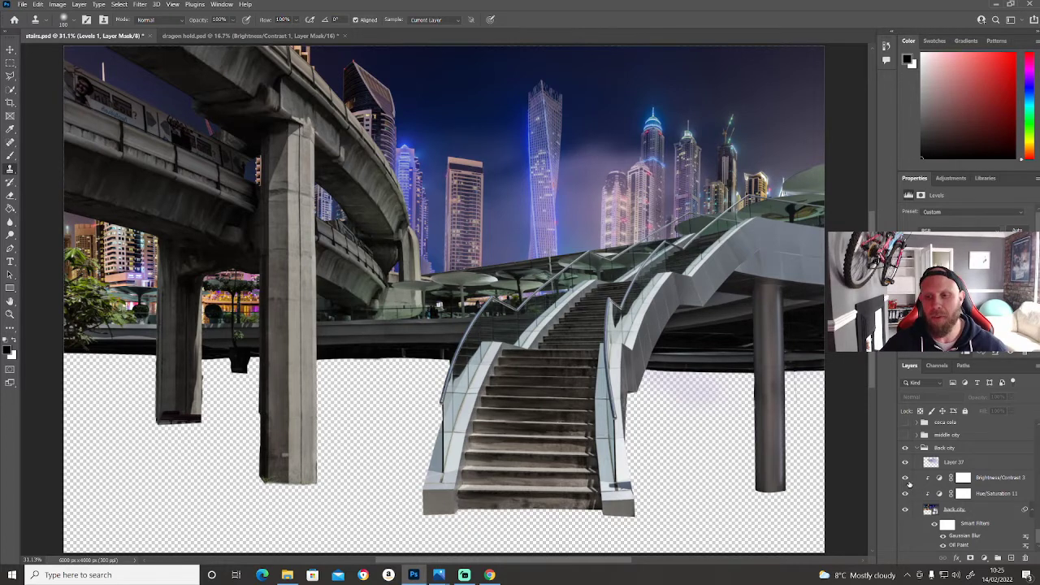
Step: Compare the Back city skyline with and without the Brightness/Contrast adjustment and the Layer 37 haze, leaving both visible
{"action": "left_click", "coordinate": [906, 478]}
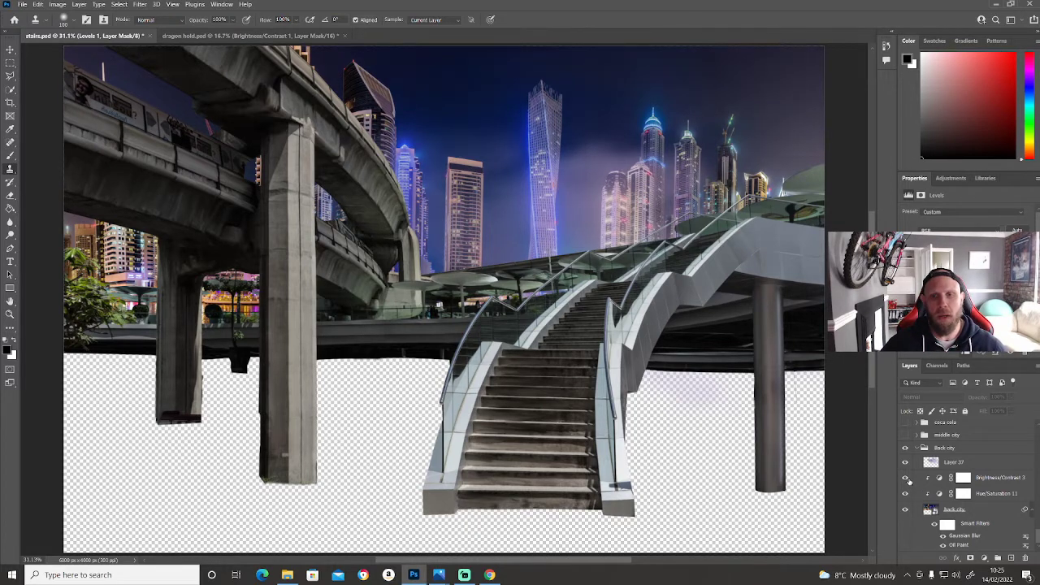
{"action": "left_click", "coordinate": [907, 462]}
{"action": "left_click", "coordinate": [906, 461]}
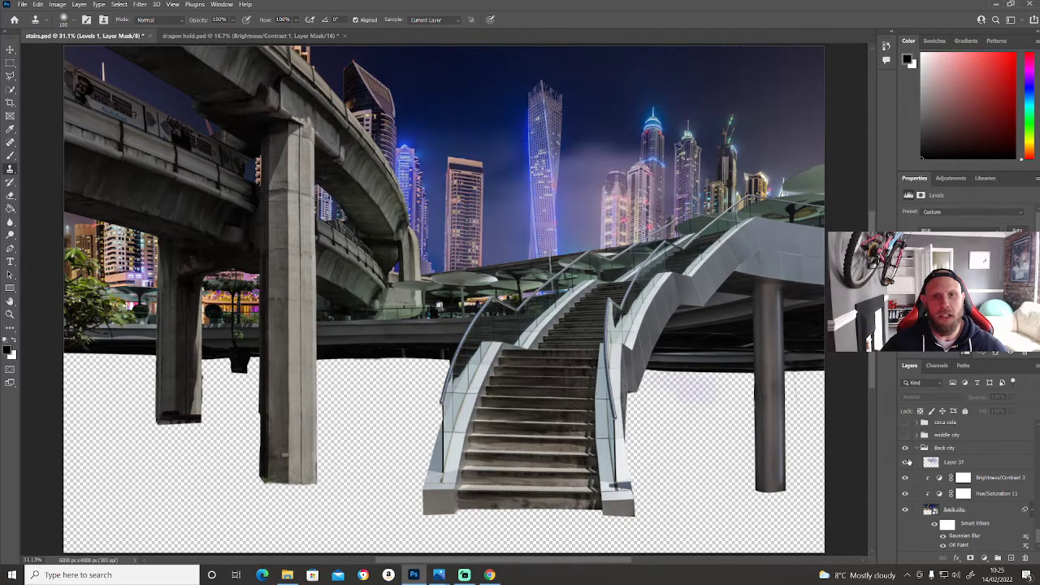
{"action": "left_click", "coordinate": [909, 461]}
{"action": "left_click", "coordinate": [909, 461]}
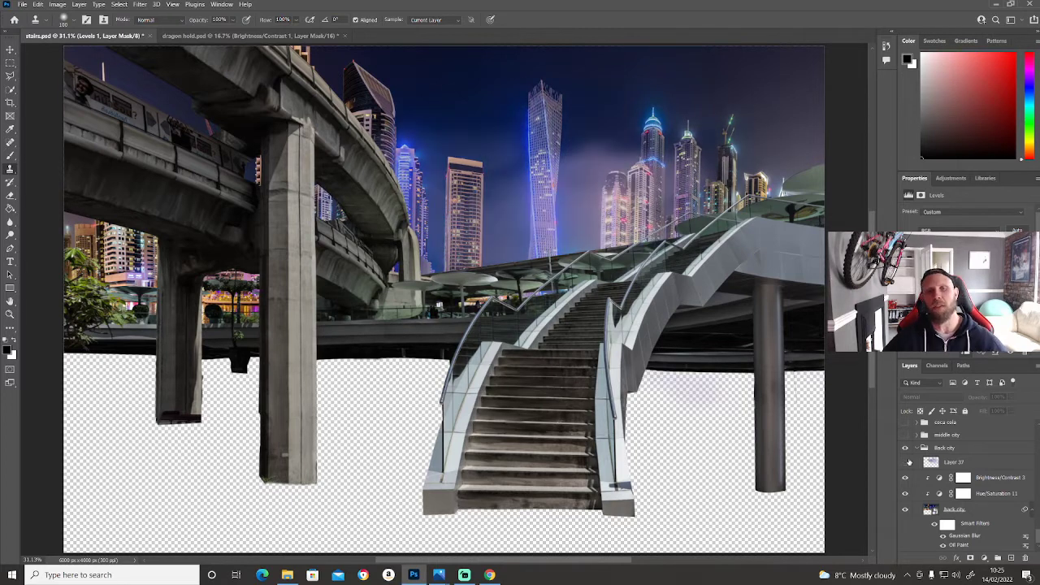
{"action": "left_click", "coordinate": [909, 462]}
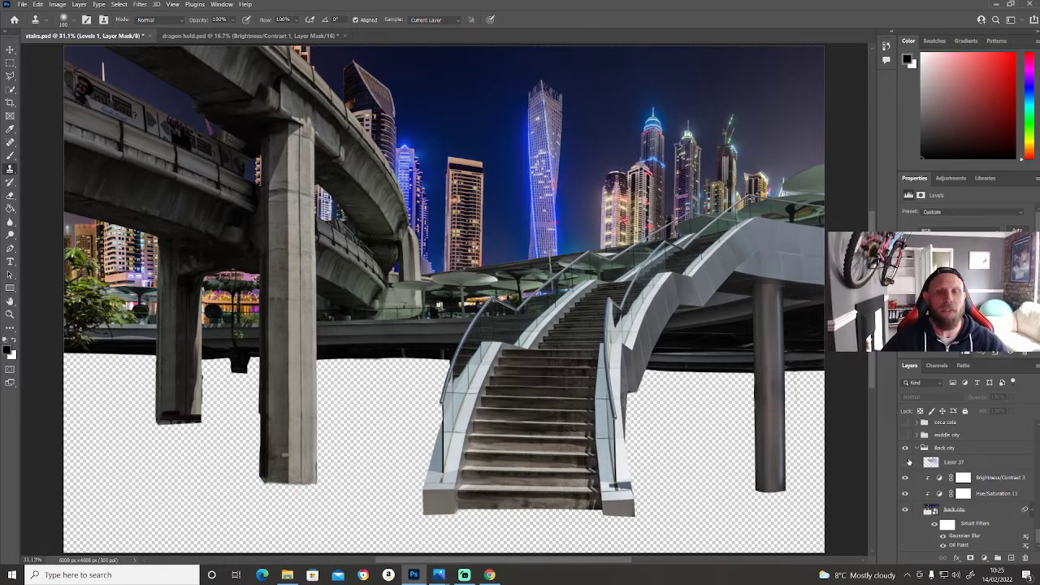
{"action": "left_click", "coordinate": [906, 461]}
Step: Collapse the Back city group, and show the middle city group with its layers expanded
{"action": "left_click", "coordinate": [923, 448]}
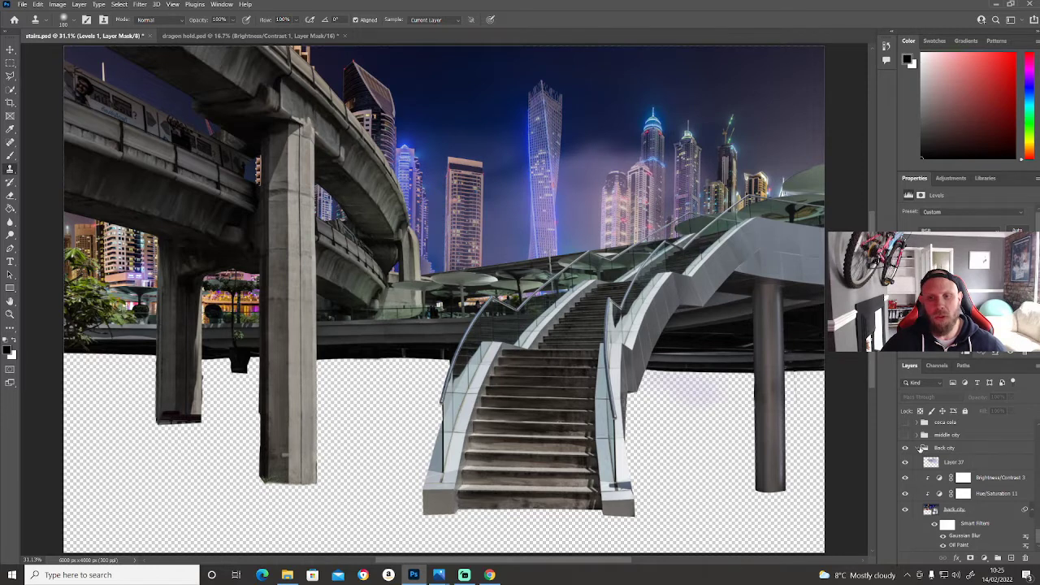
{"action": "left_click", "coordinate": [922, 448]}
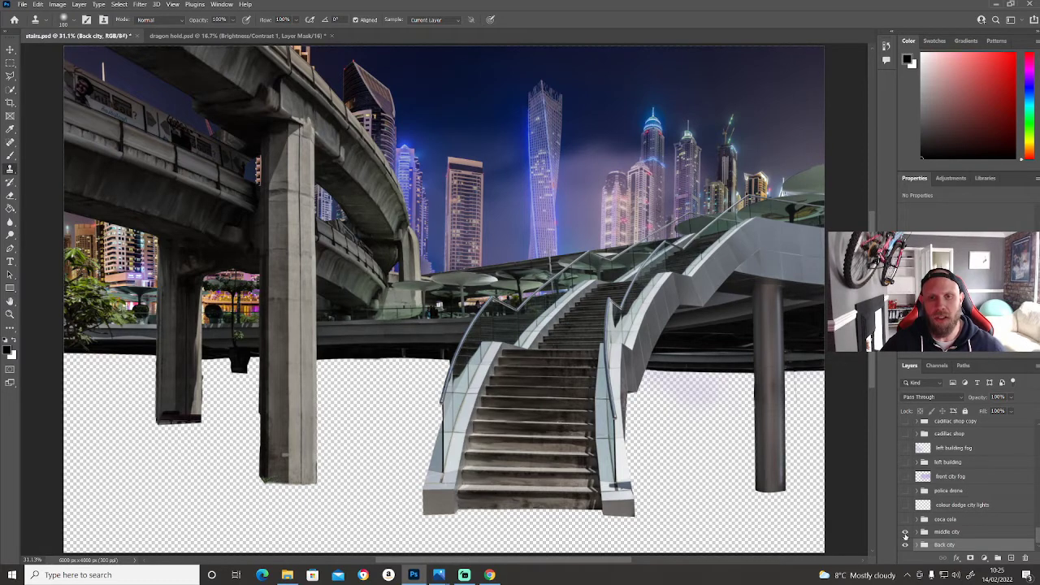
{"action": "left_click", "coordinate": [906, 533]}
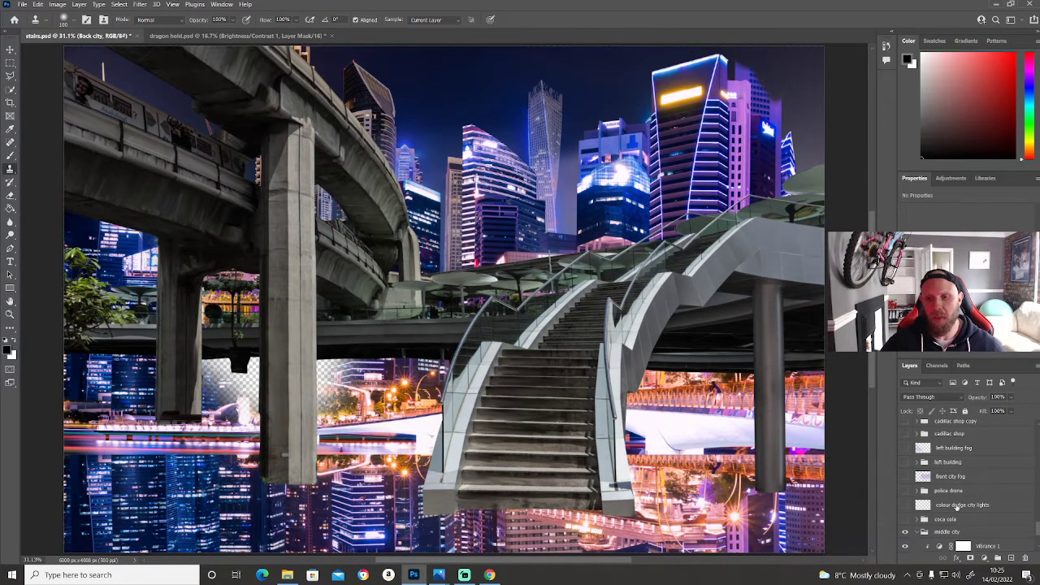
{"action": "left_click", "coordinate": [916, 532]}
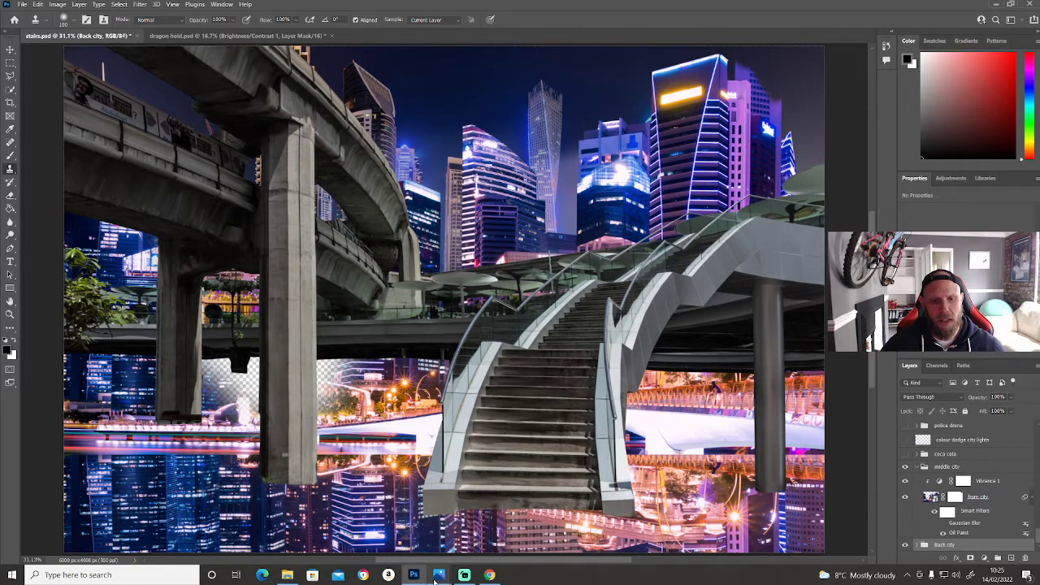
Step: View the purple night skyline source photo from the cyberpunk new city folder and return to Photoshop
{"action": "left_click", "coordinate": [288, 575]}
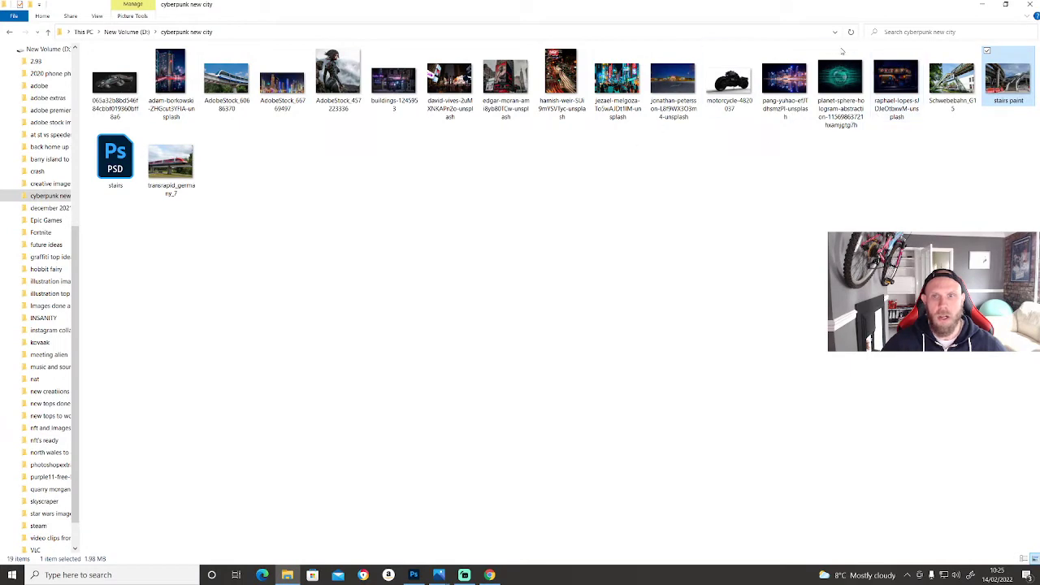
{"action": "double_click", "coordinate": [785, 81]}
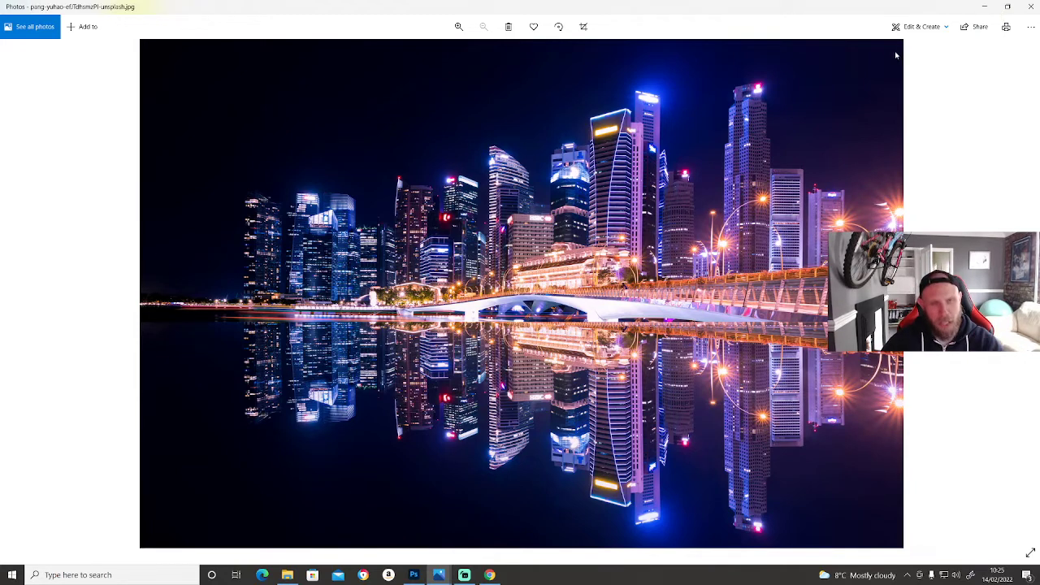
{"action": "left_click", "coordinate": [982, 7]}
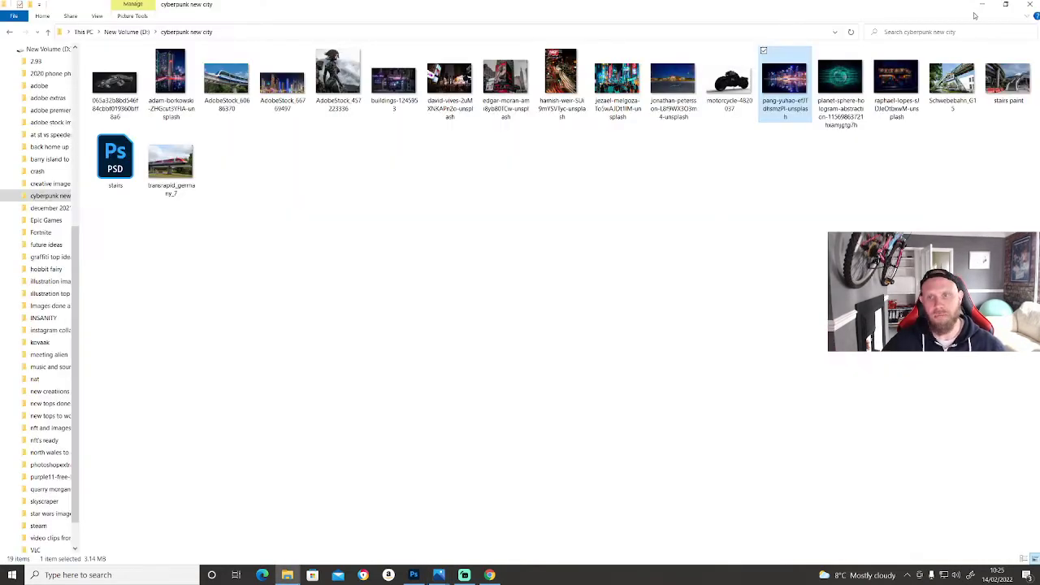
{"action": "left_click", "coordinate": [983, 8]}
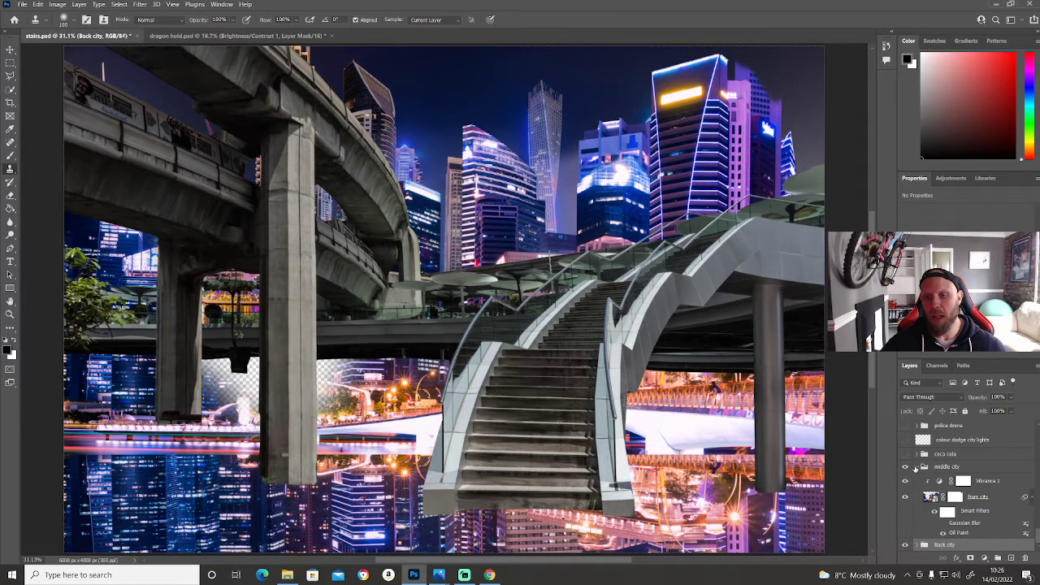
Step: Collapse the middle city group and show the left building group
{"action": "left_click", "coordinate": [917, 468]}
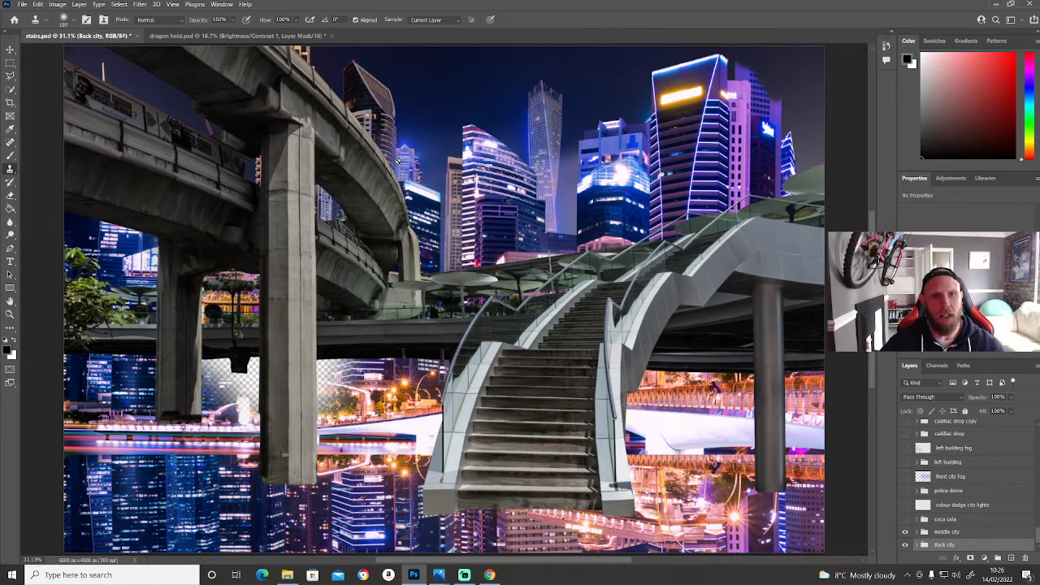
{"action": "left_click", "coordinate": [907, 463]}
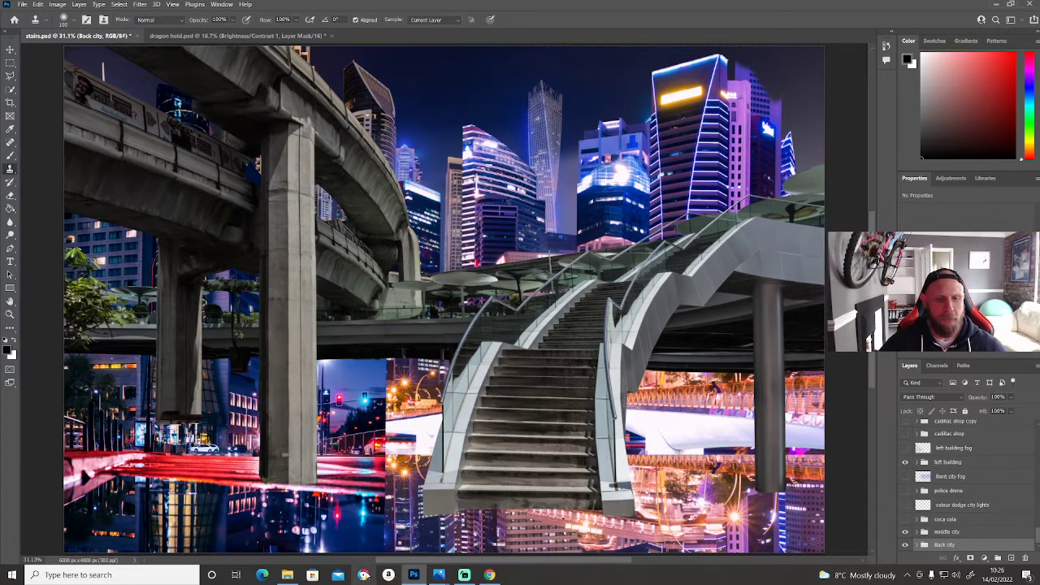
Step: View the source photo of the Westin tower at night from the cyberpunk new city folder and return to Photoshop
{"action": "mouse_move", "coordinate": [286, 577]}
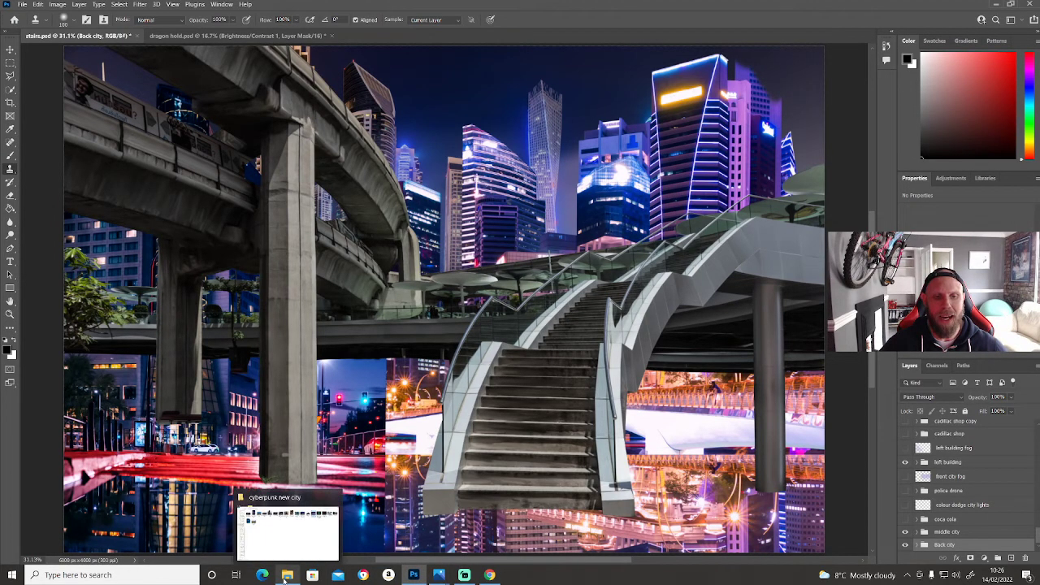
{"action": "left_click", "coordinate": [286, 576]}
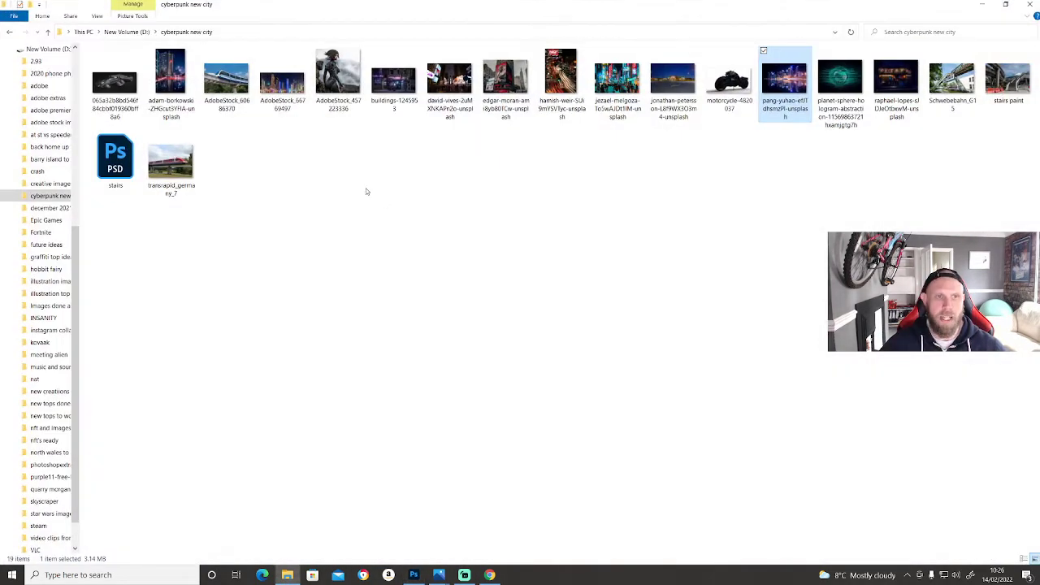
{"action": "double_click", "coordinate": [171, 73]}
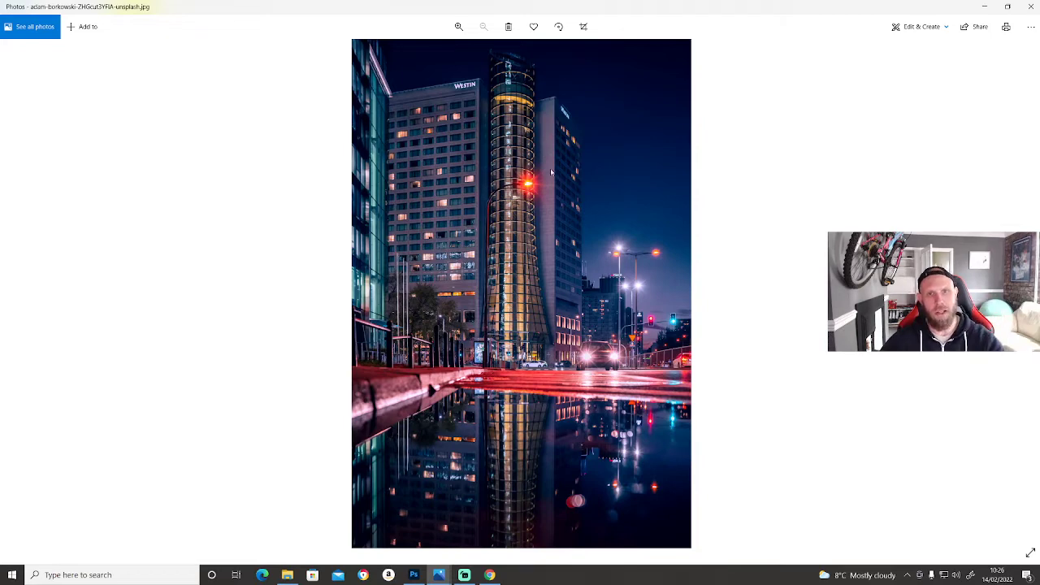
{"action": "left_click", "coordinate": [985, 6]}
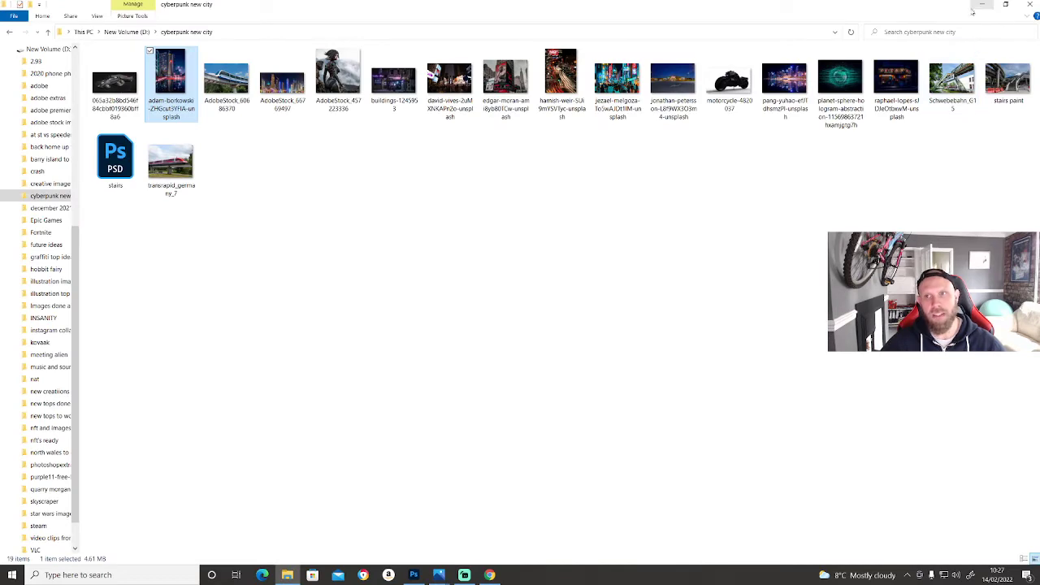
{"action": "left_click", "coordinate": [982, 7]}
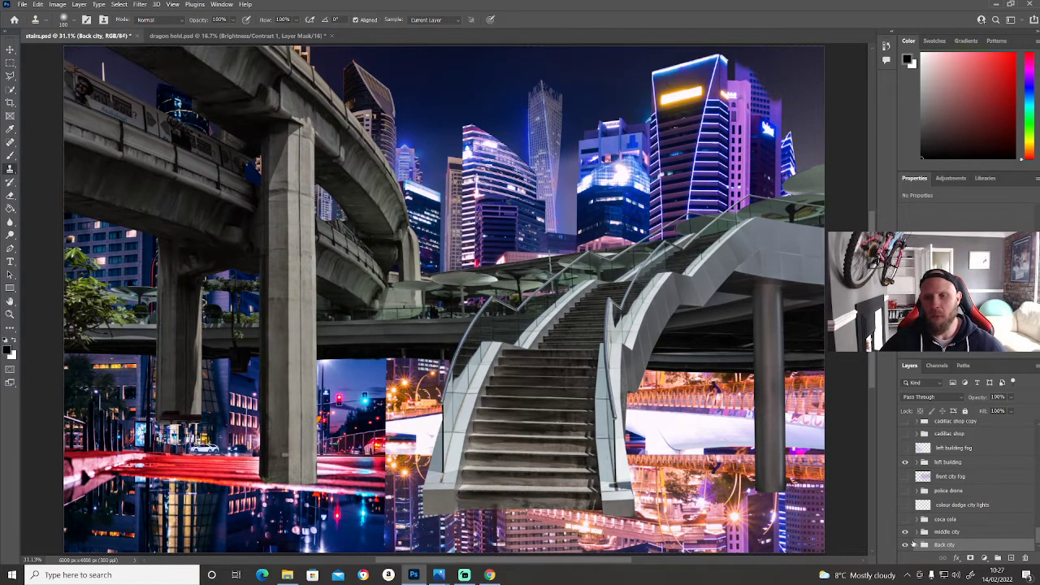
Step: Expand the left building group and compare the building with and without Curves 2, leaving the adjustment visible
{"action": "left_click", "coordinate": [922, 461]}
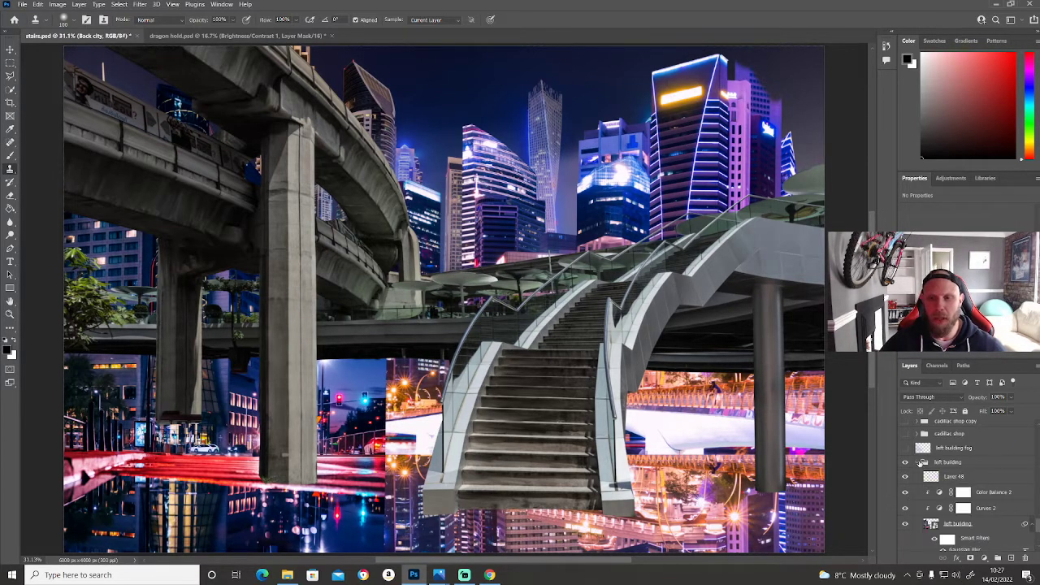
{"action": "left_click", "coordinate": [906, 508]}
{"action": "left_click", "coordinate": [905, 508]}
{"action": "left_click", "coordinate": [905, 508]}
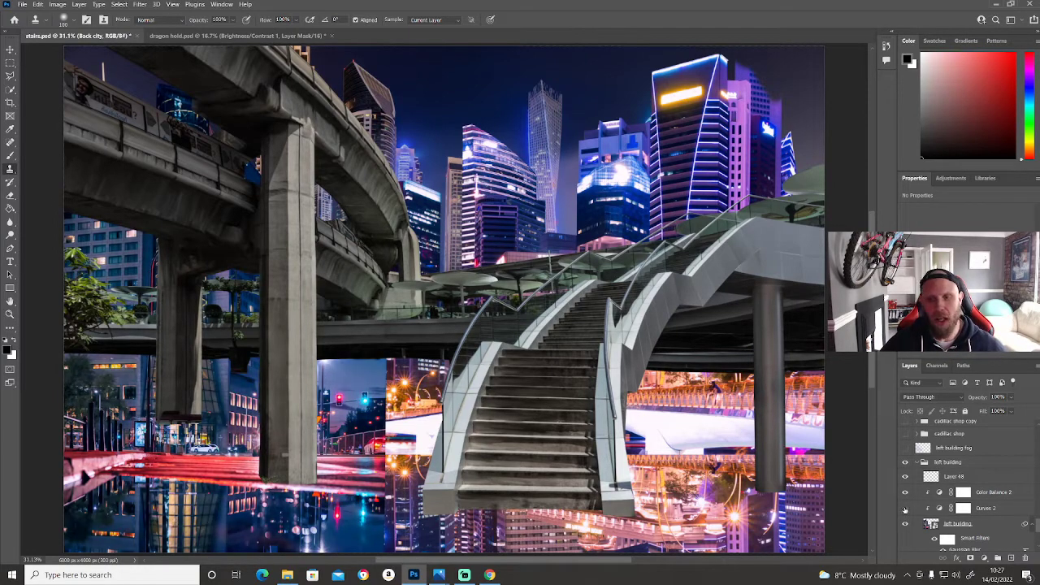
{"action": "left_click", "coordinate": [906, 508]}
{"action": "left_click", "coordinate": [906, 508]}
{"action": "left_click", "coordinate": [905, 508]}
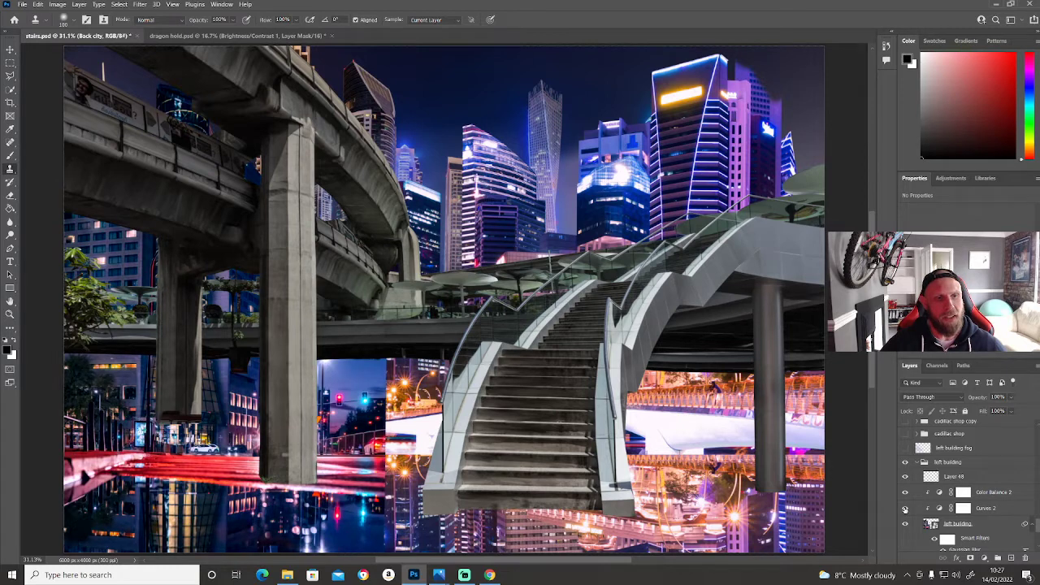
{"action": "left_click", "coordinate": [905, 509]}
{"action": "left_click", "coordinate": [905, 508]}
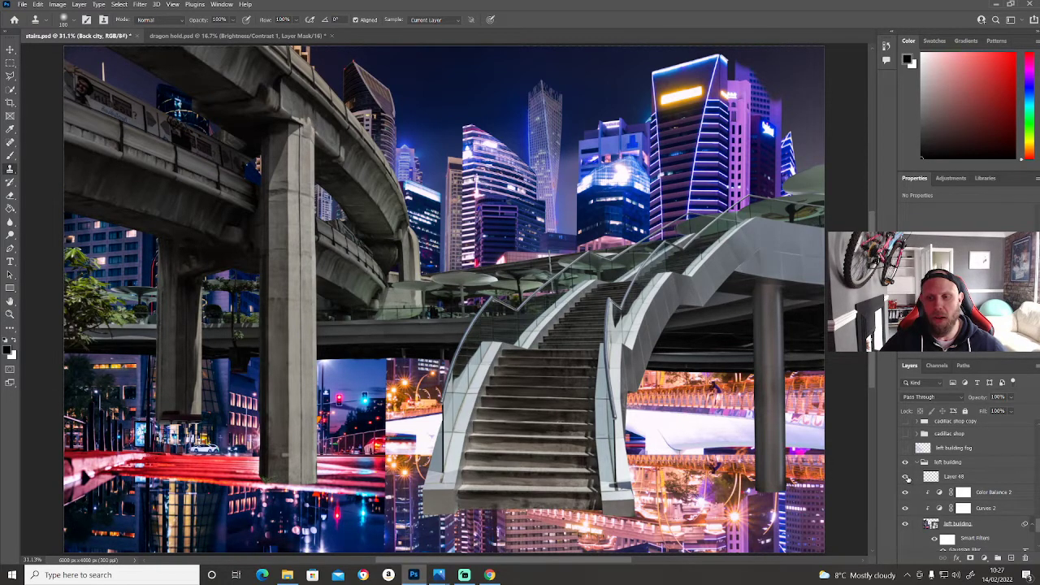
Step: Compare the left building with and without the top layer of its group, leave that layer hidden and collapse the group
{"action": "left_click", "coordinate": [907, 478]}
{"action": "left_click", "coordinate": [906, 478]}
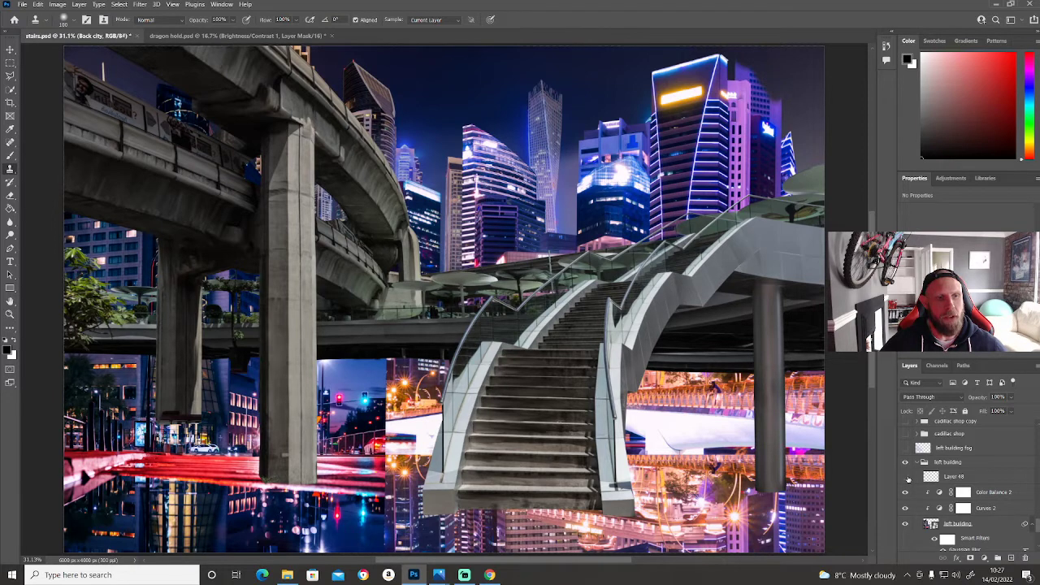
{"action": "left_click", "coordinate": [907, 478]}
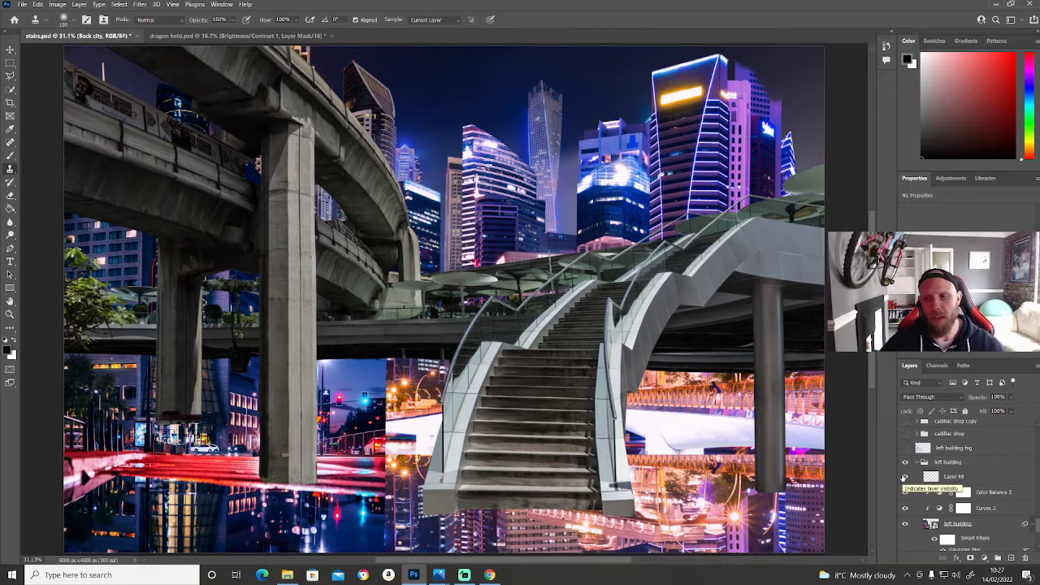
{"action": "left_click", "coordinate": [906, 478]}
{"action": "left_click", "coordinate": [907, 478]}
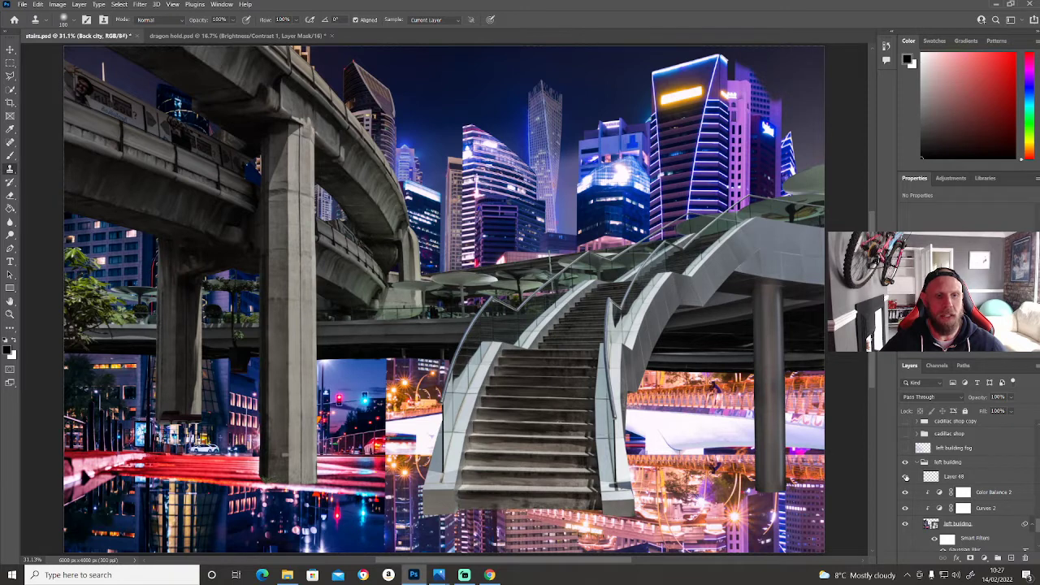
{"action": "left_click", "coordinate": [906, 478]}
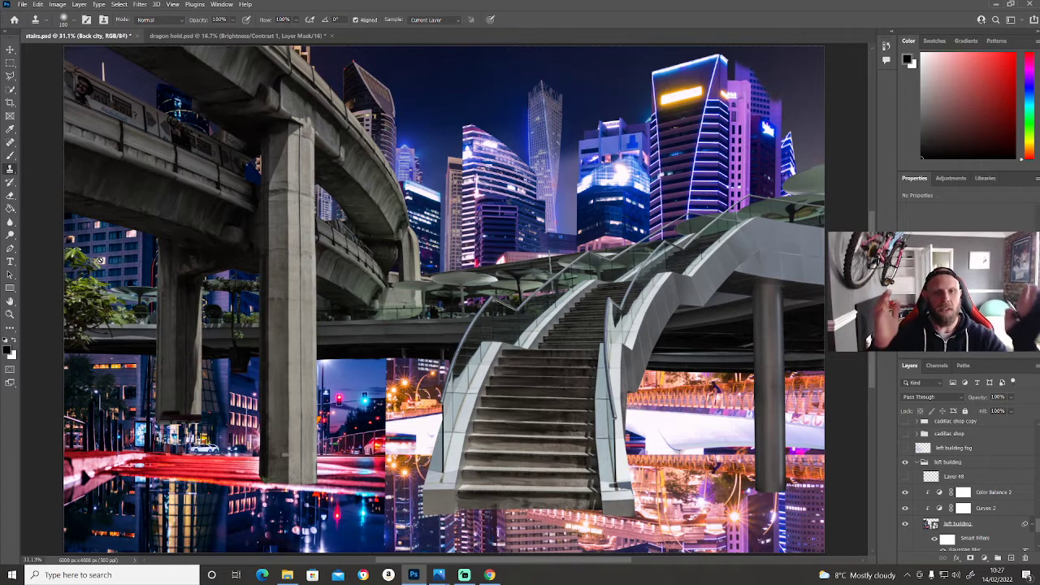
{"action": "left_click", "coordinate": [917, 463]}
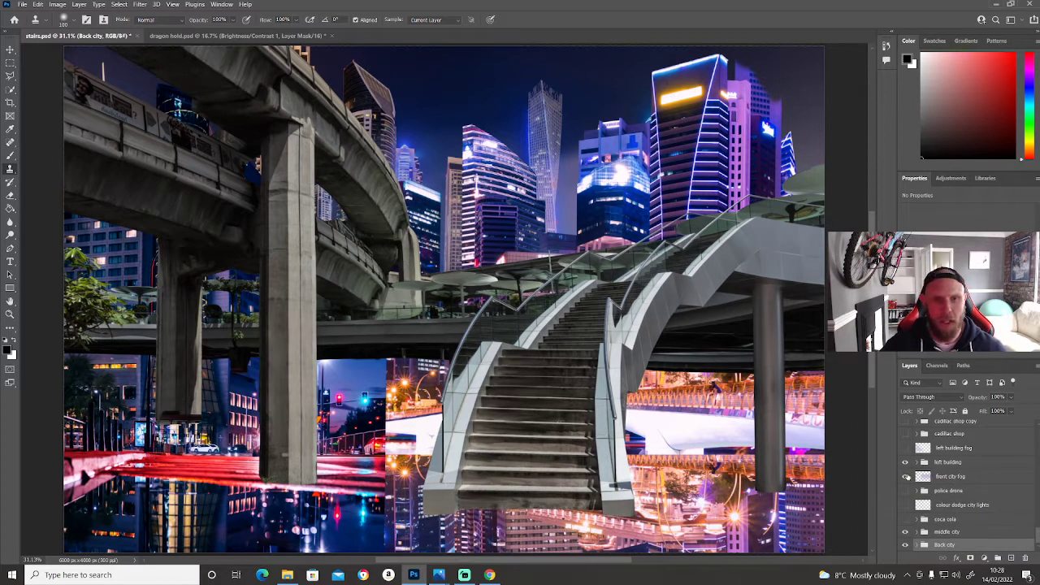
Step: Compare the skyline with and without the front city fog layer, leaving the fog visible
{"action": "left_click", "coordinate": [907, 477]}
{"action": "left_click", "coordinate": [908, 477]}
{"action": "left_click", "coordinate": [907, 477]}
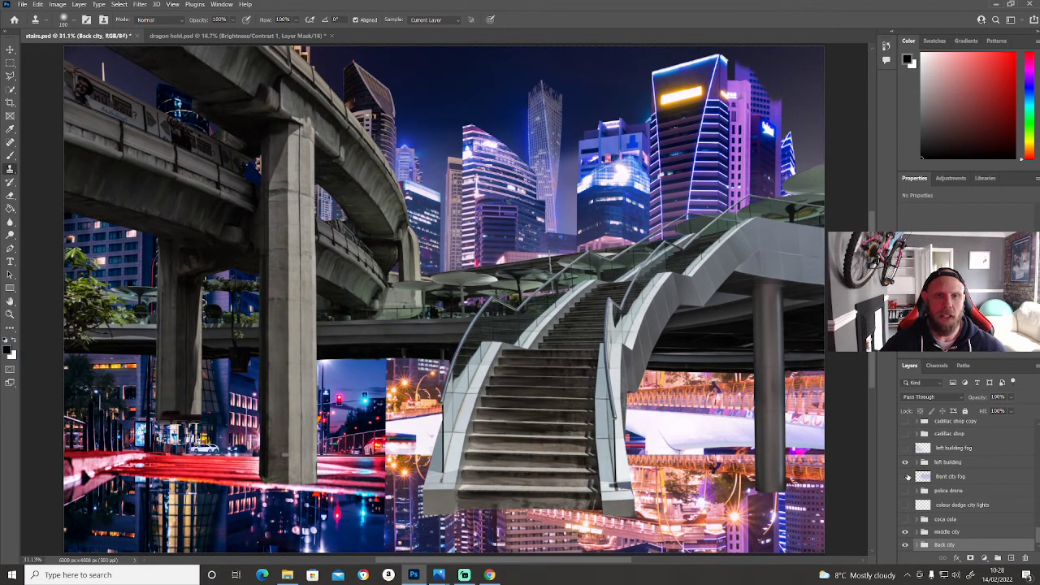
{"action": "left_click", "coordinate": [907, 477]}
{"action": "left_click", "coordinate": [907, 477]}
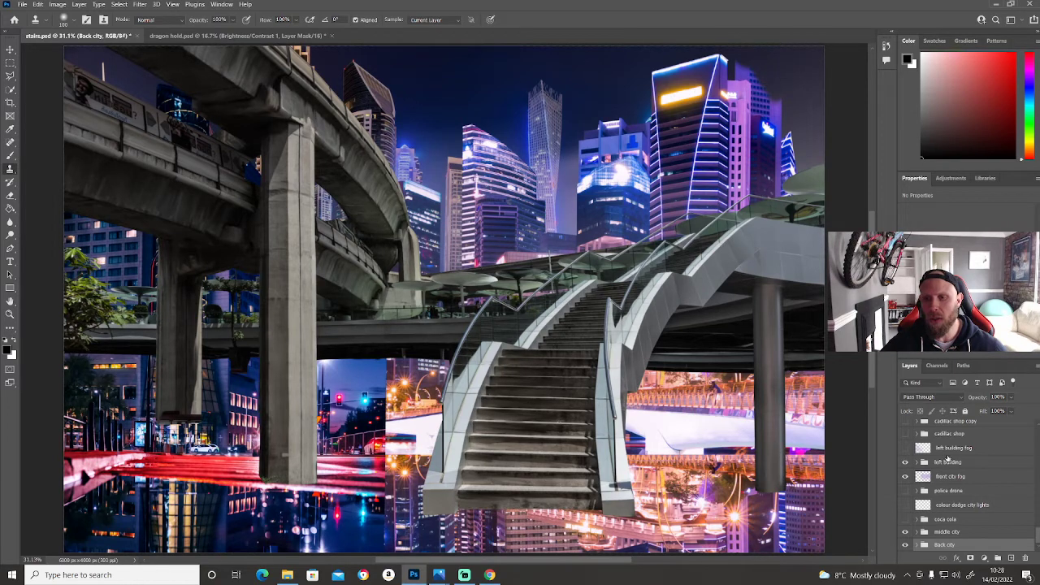
Step: Compare the city with and without the colour dodge city lights layer, leaving the lights visible
{"action": "left_click", "coordinate": [905, 505]}
{"action": "left_click", "coordinate": [906, 505]}
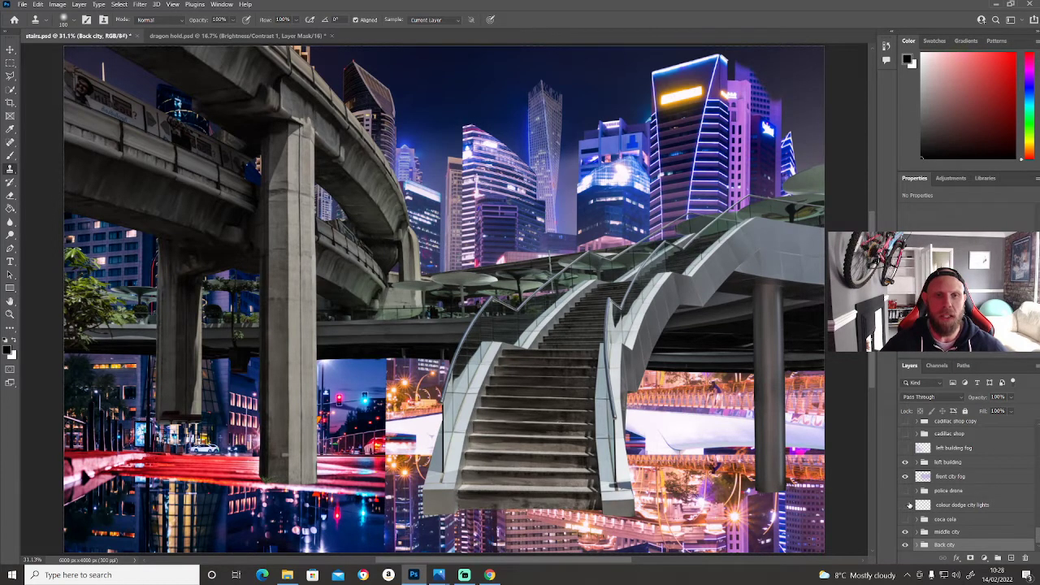
{"action": "left_click", "coordinate": [907, 505]}
{"action": "left_click", "coordinate": [906, 505]}
{"action": "left_click", "coordinate": [906, 504]}
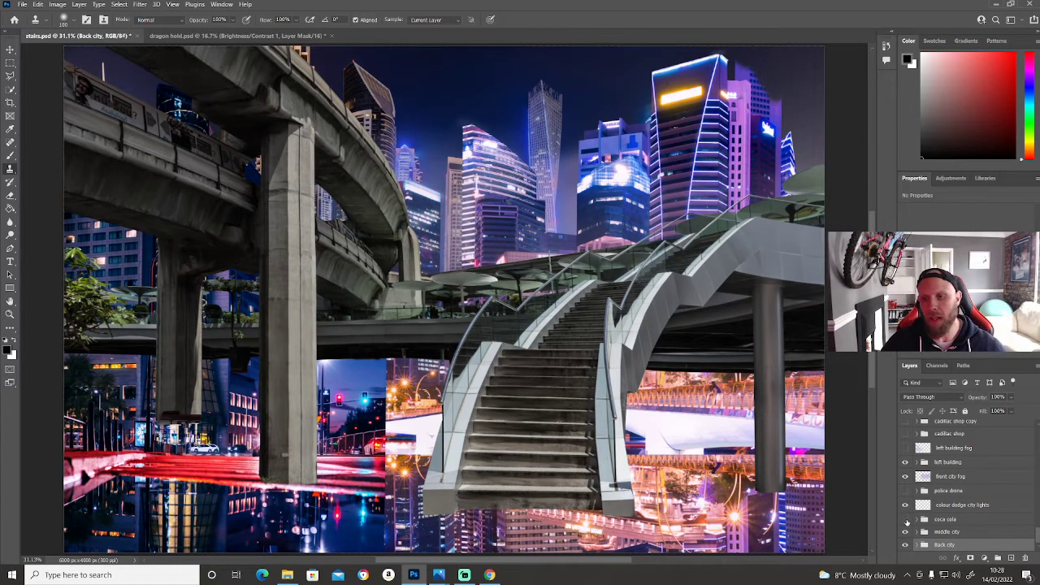
Step: Show and expand the coca cola group and compare the sign with and without Hue/Saturation 16, leaving the adjustment visible
{"action": "left_click", "coordinate": [906, 519]}
{"action": "left_click", "coordinate": [920, 519]}
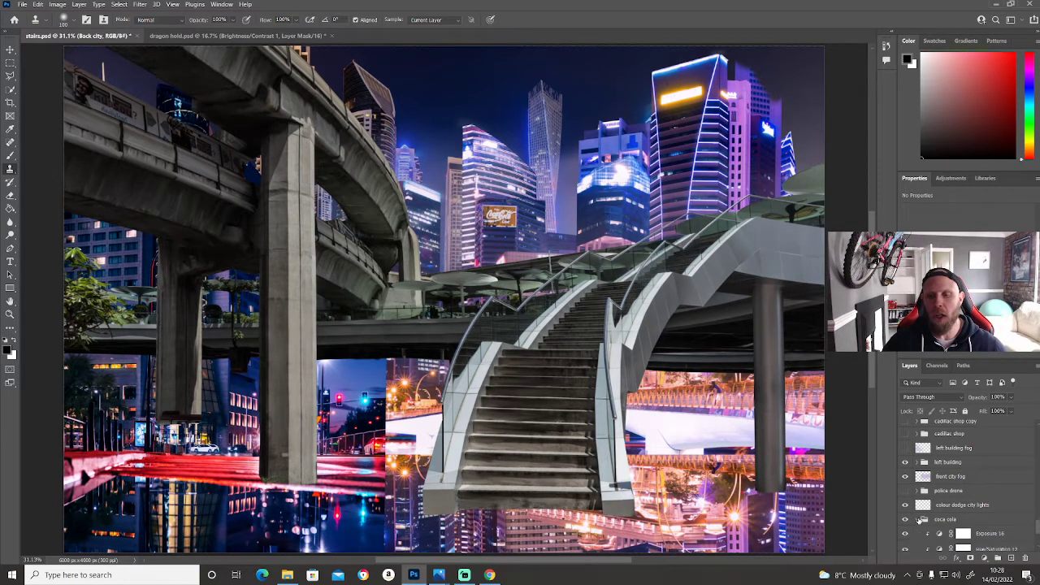
{"action": "scroll", "coordinate": [950, 536], "scroll_direction": "down", "scroll_amount": 3}
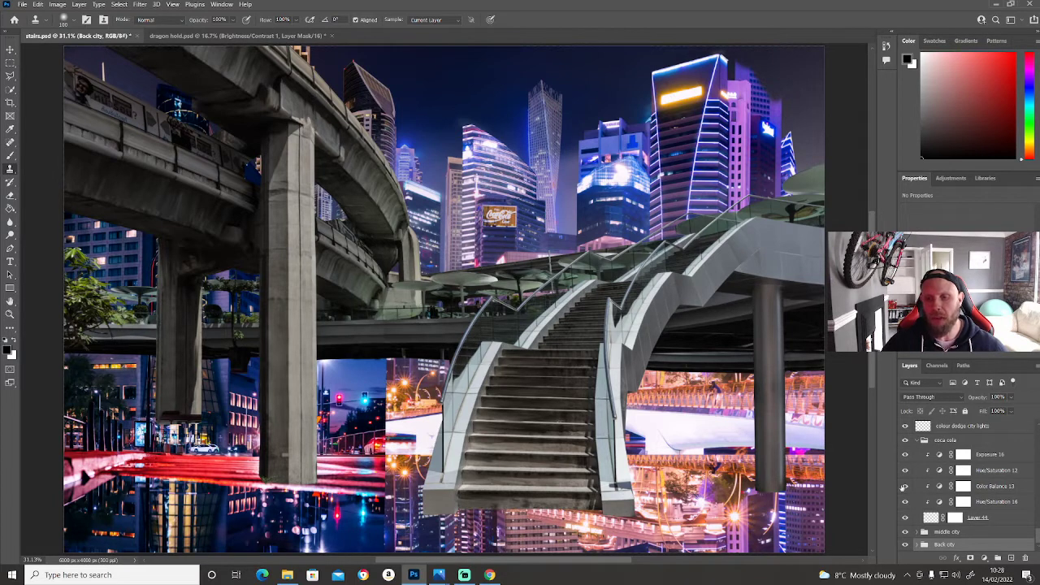
{"action": "left_click", "coordinate": [906, 501]}
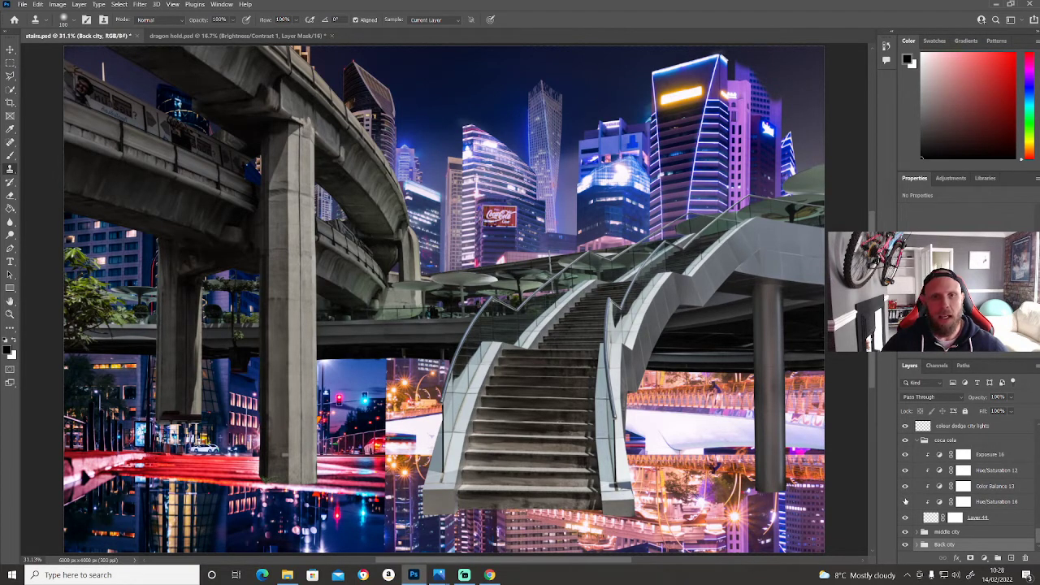
{"action": "left_click", "coordinate": [905, 502]}
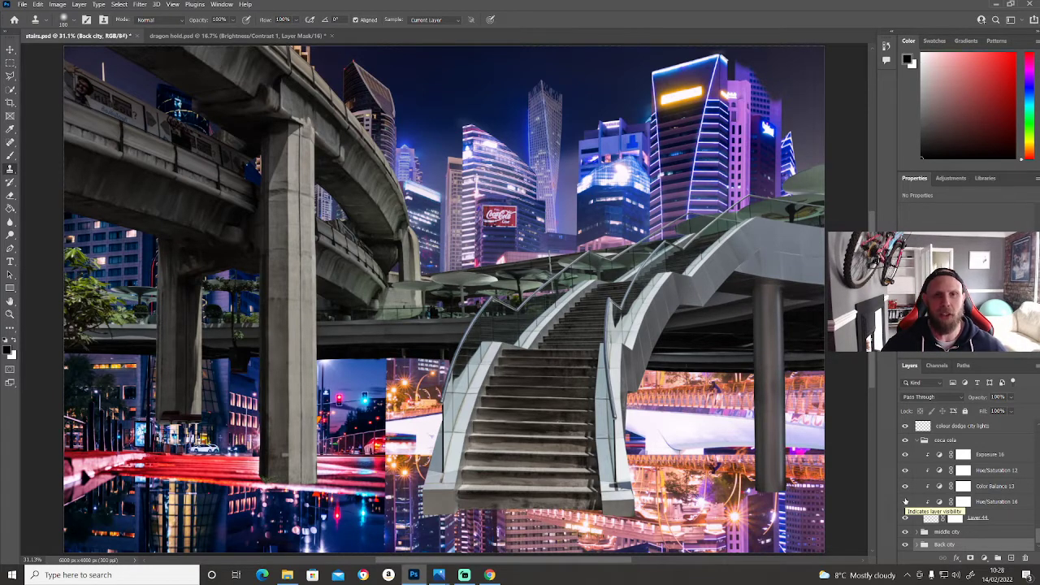
{"action": "left_click", "coordinate": [907, 502]}
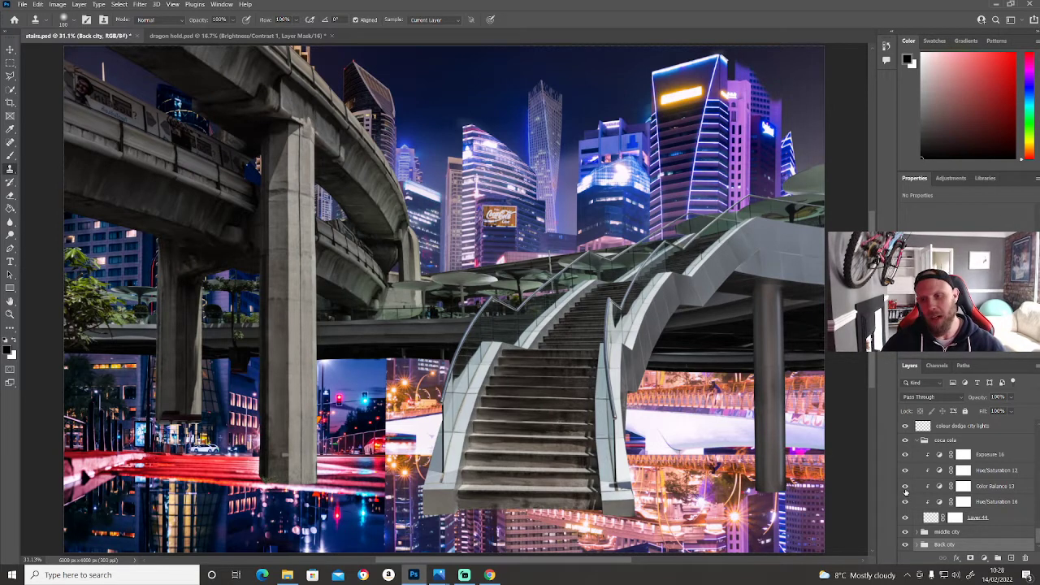
Step: Compare the coca cola sign with and without Color Balance 13 and Exposure 16, and collapse the group
{"action": "left_click", "coordinate": [906, 489]}
{"action": "left_click", "coordinate": [905, 488]}
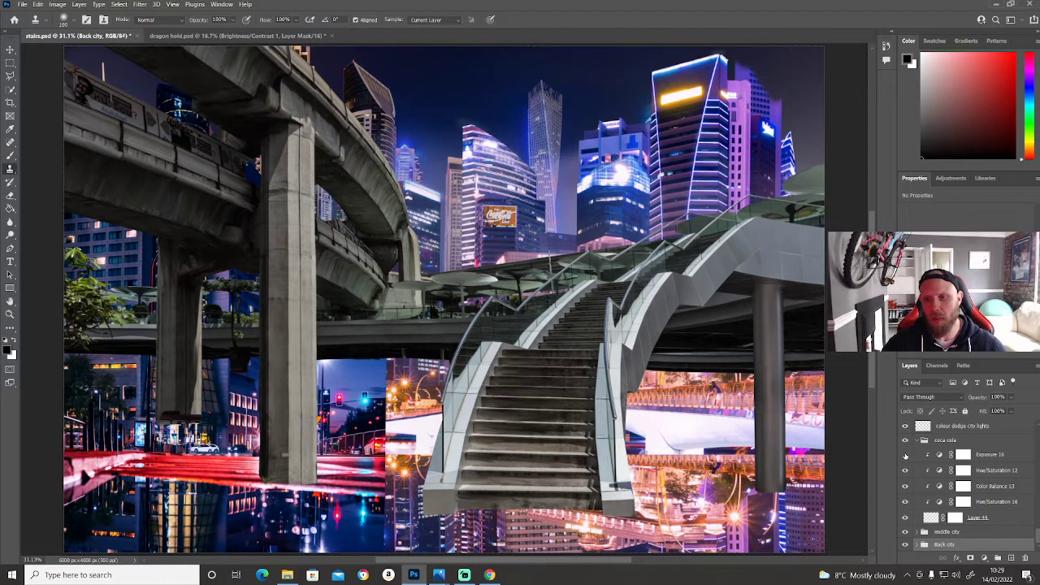
{"action": "left_click", "coordinate": [906, 456]}
{"action": "left_click", "coordinate": [905, 456]}
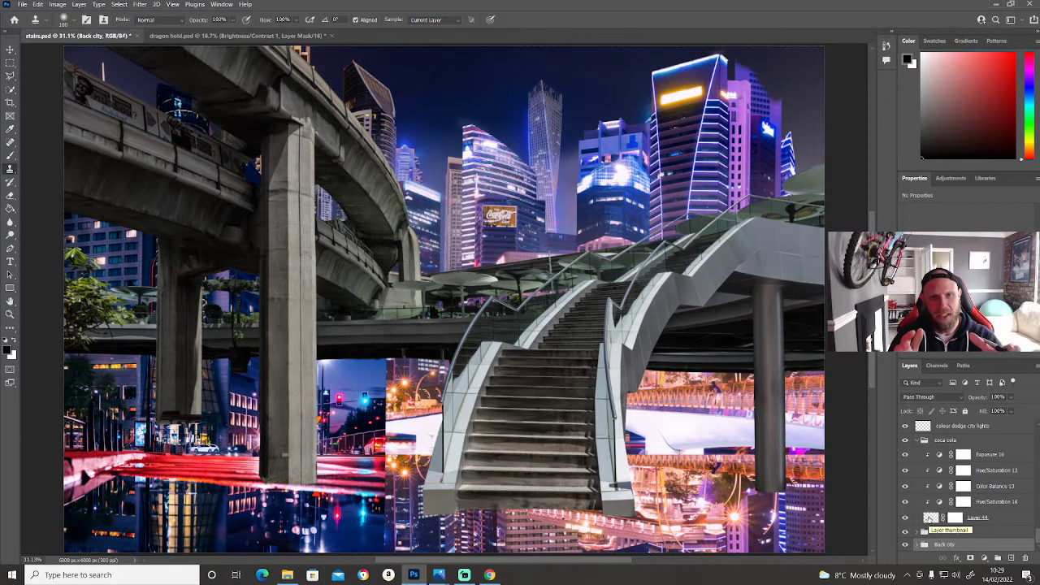
{"action": "left_click", "coordinate": [920, 439]}
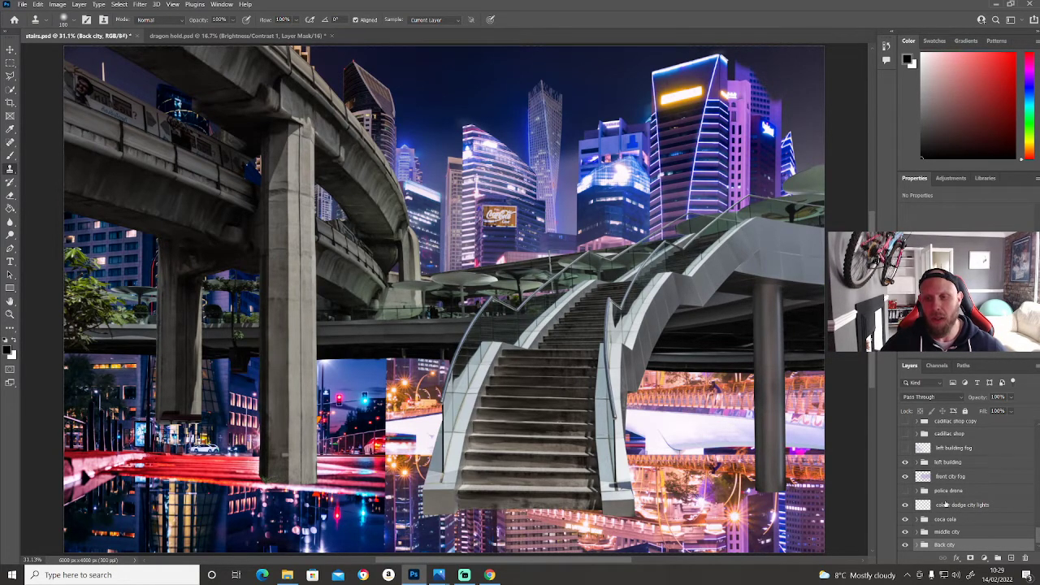
Step: Show the police drone group, view its source image from the cyberpunk new city folder and return to Photoshop
{"action": "left_click", "coordinate": [905, 491]}
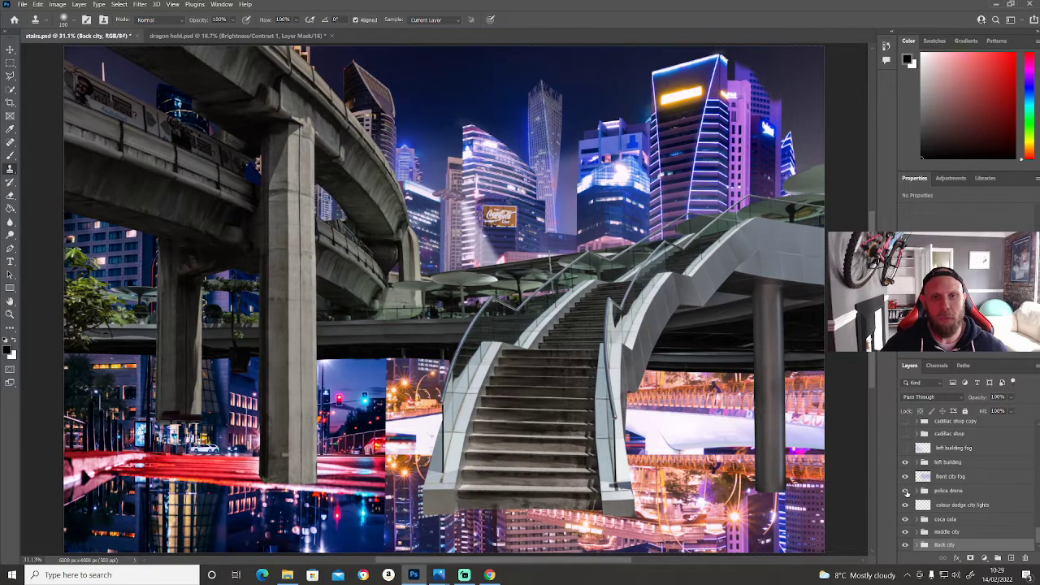
{"action": "left_click", "coordinate": [287, 576]}
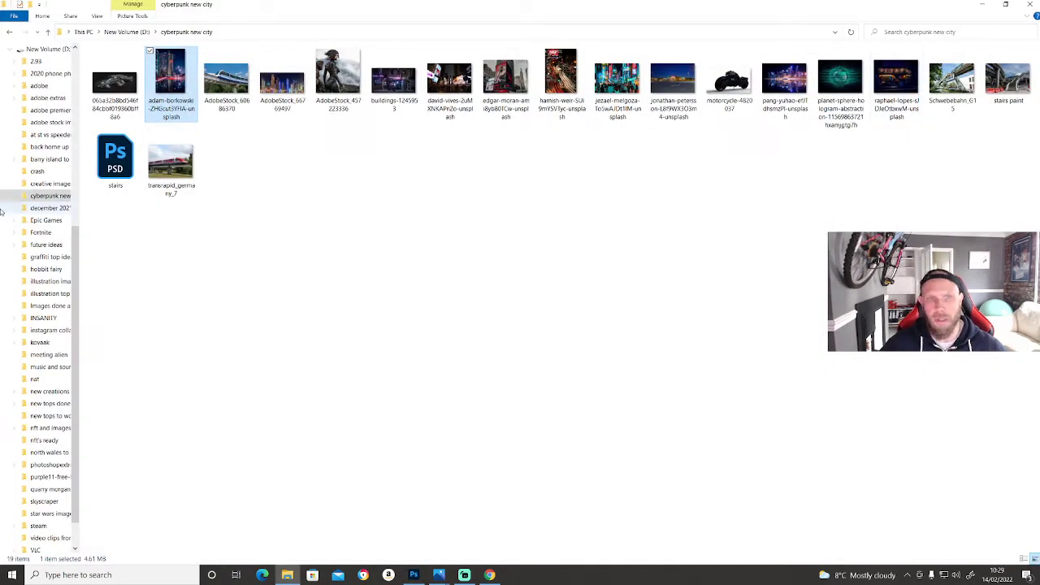
{"action": "double_click", "coordinate": [114, 82]}
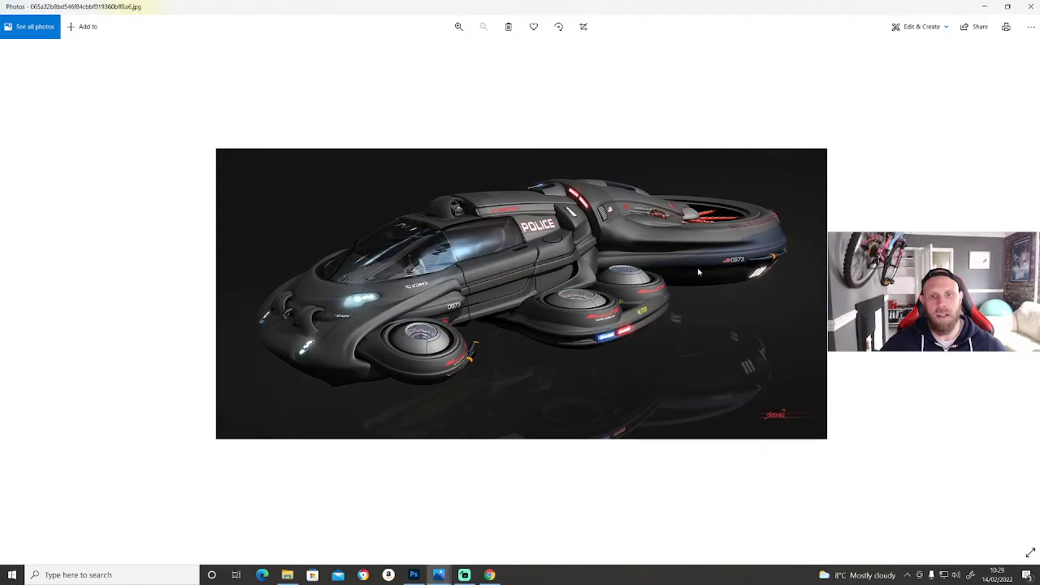
{"action": "left_click", "coordinate": [982, 8]}
{"action": "left_click", "coordinate": [983, 7]}
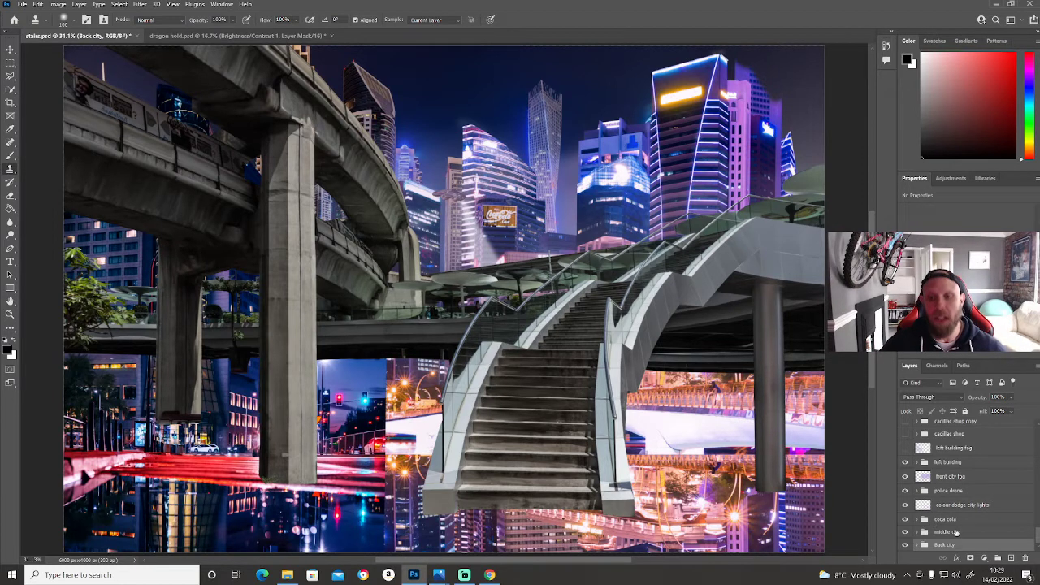
Step: Compare the left building with and without the left building fog layer, leaving the fog visible
{"action": "scroll", "coordinate": [956, 535], "scroll_direction": "up", "scroll_amount": 3}
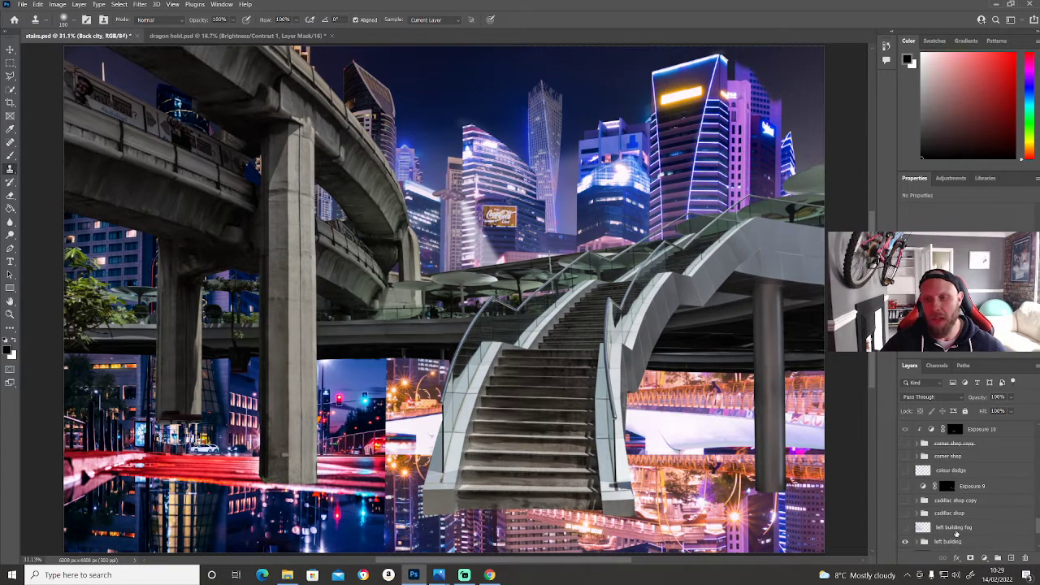
{"action": "left_click", "coordinate": [905, 528]}
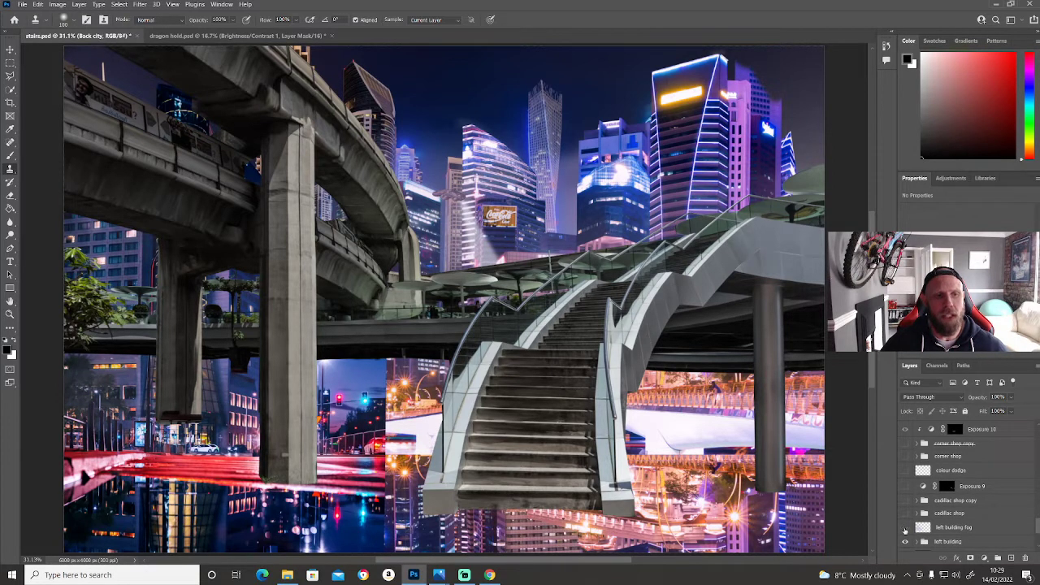
{"action": "left_click", "coordinate": [904, 528]}
{"action": "left_click", "coordinate": [905, 528]}
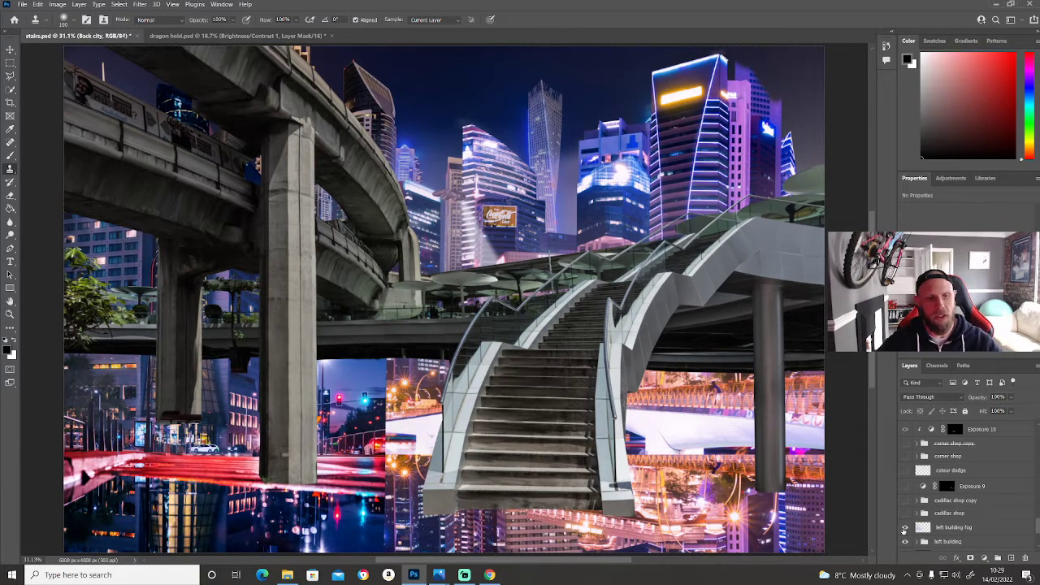
{"action": "left_click", "coordinate": [904, 527]}
{"action": "left_click", "coordinate": [904, 527]}
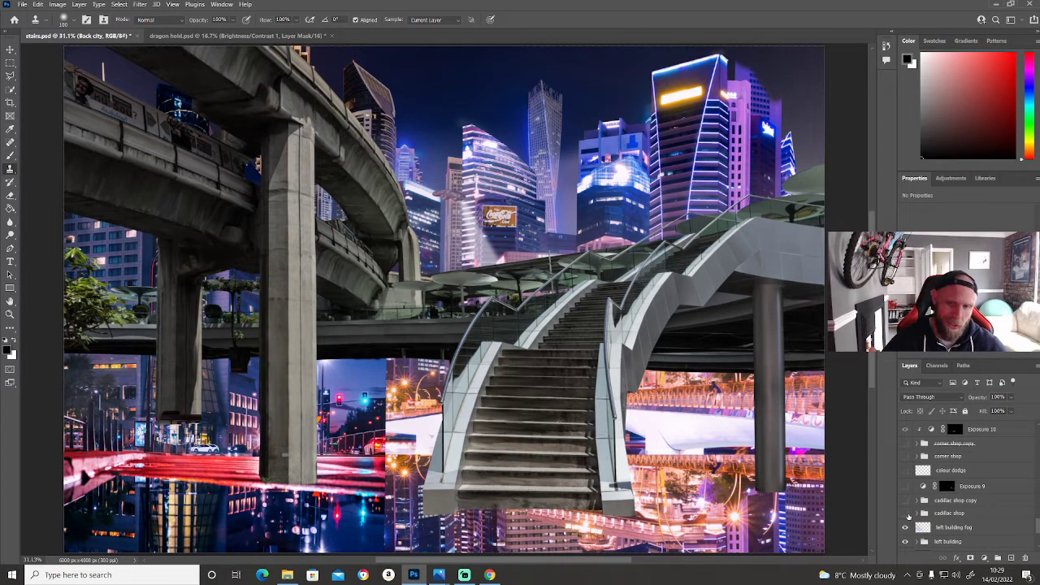
Step: Show the cadillac shop and cadillac shop copy groups, compare Exposure 9 on and off, leave it visible and inspect the shopfront
{"action": "left_click", "coordinate": [906, 514]}
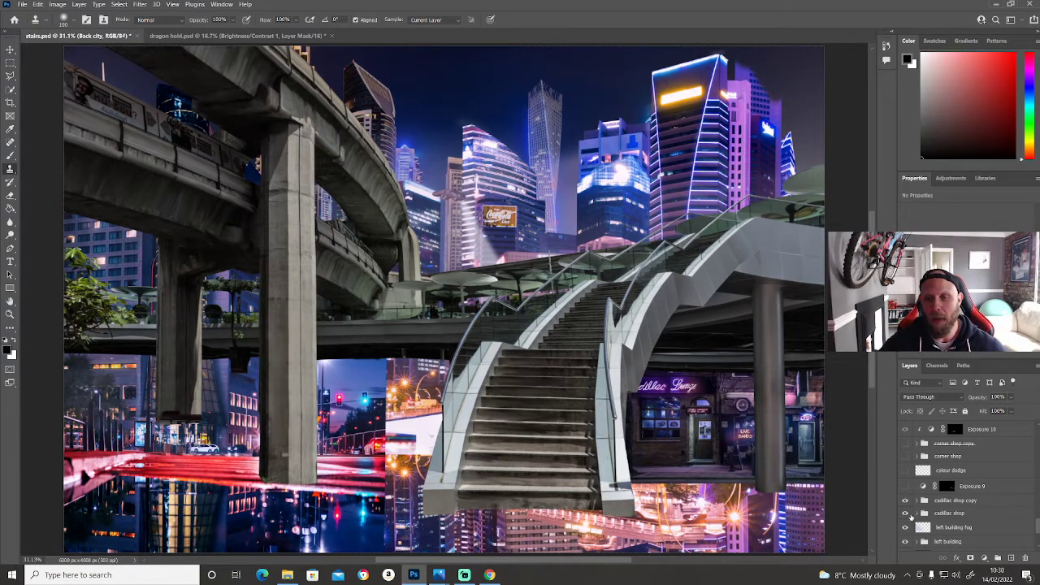
{"action": "left_click", "coordinate": [906, 486]}
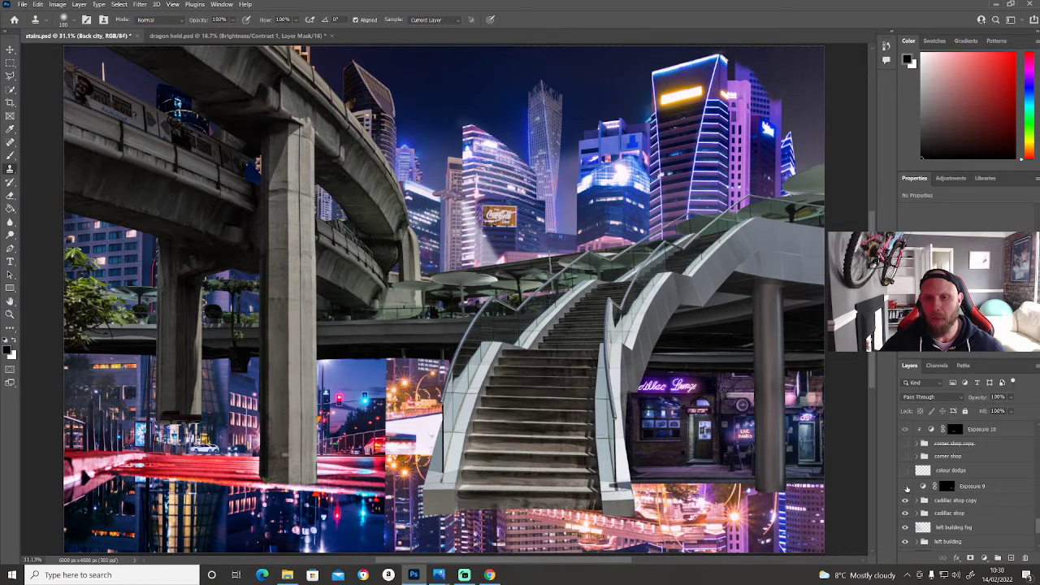
{"action": "left_click", "coordinate": [906, 487]}
{"action": "left_click", "coordinate": [906, 487]}
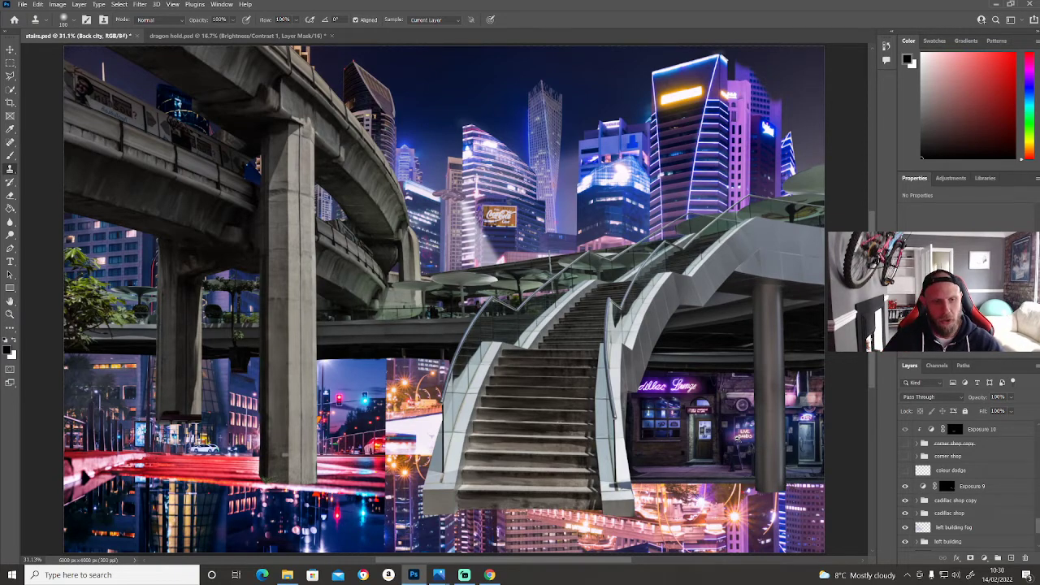
{"action": "scroll", "coordinate": [737, 437], "scroll_direction": "up", "scroll_amount": 2}
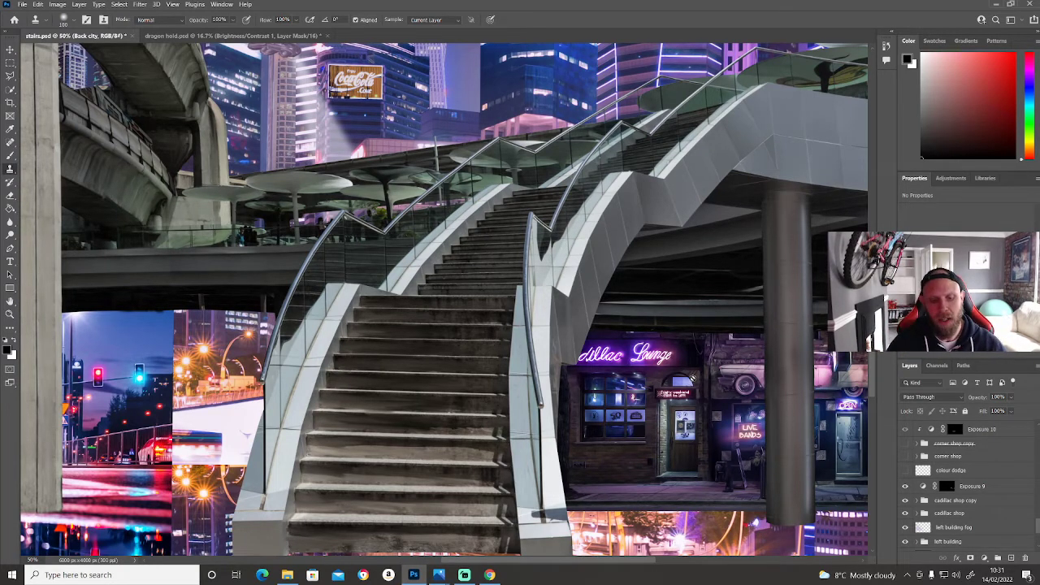
{"action": "scroll", "coordinate": [691, 379], "scroll_direction": "down", "scroll_amount": 3}
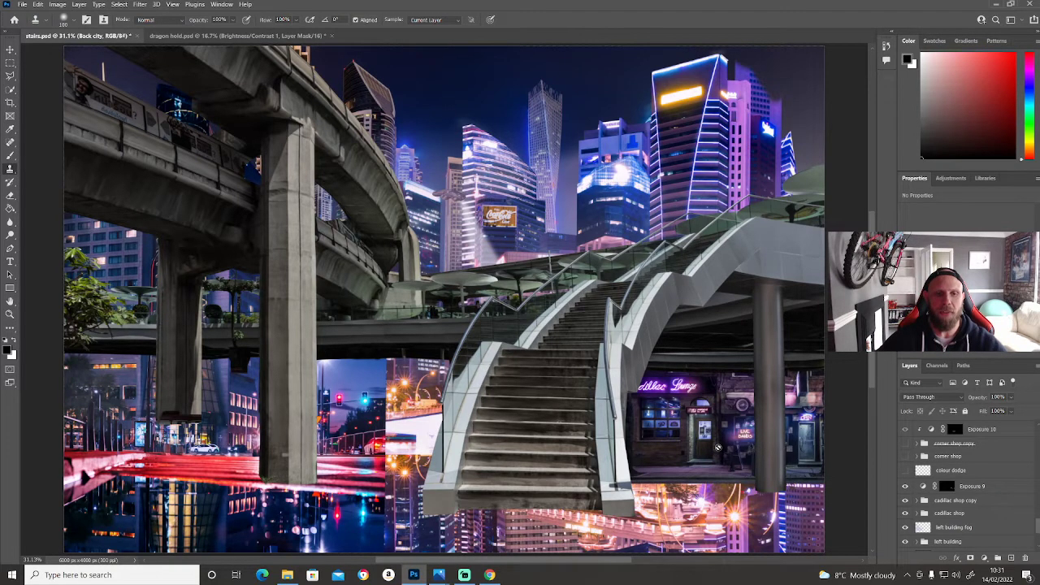
Step: Show the corner shop copy group, view the stairs paint source photo from the cyberpunk new city folder and return to Photoshop
{"action": "left_click", "coordinate": [905, 444]}
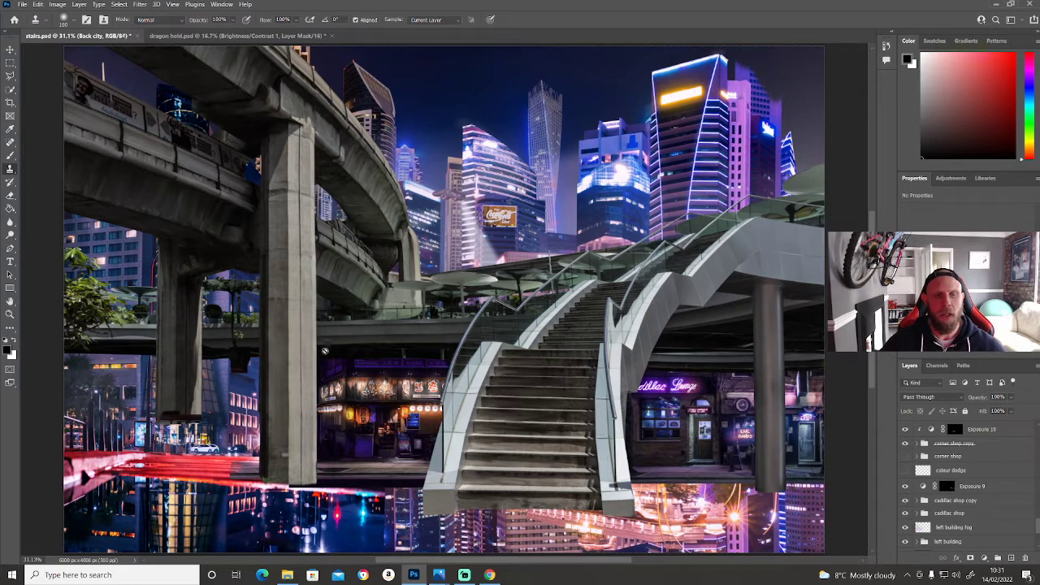
{"action": "mouse_move", "coordinate": [287, 573]}
{"action": "left_click", "coordinate": [289, 555]}
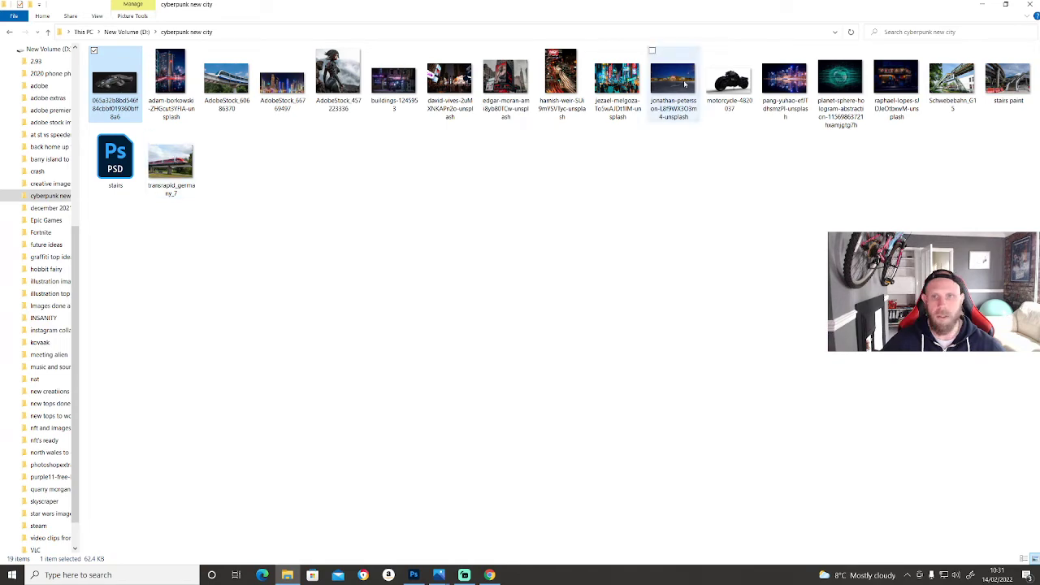
{"action": "left_click", "coordinate": [1016, 81]}
{"action": "double_click", "coordinate": [1016, 81]}
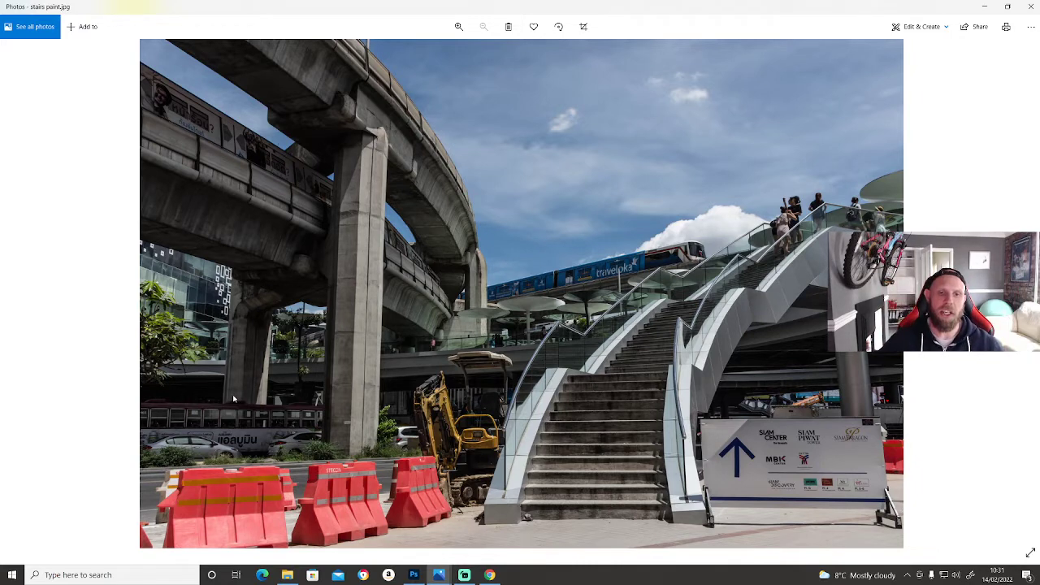
{"action": "left_click", "coordinate": [983, 7]}
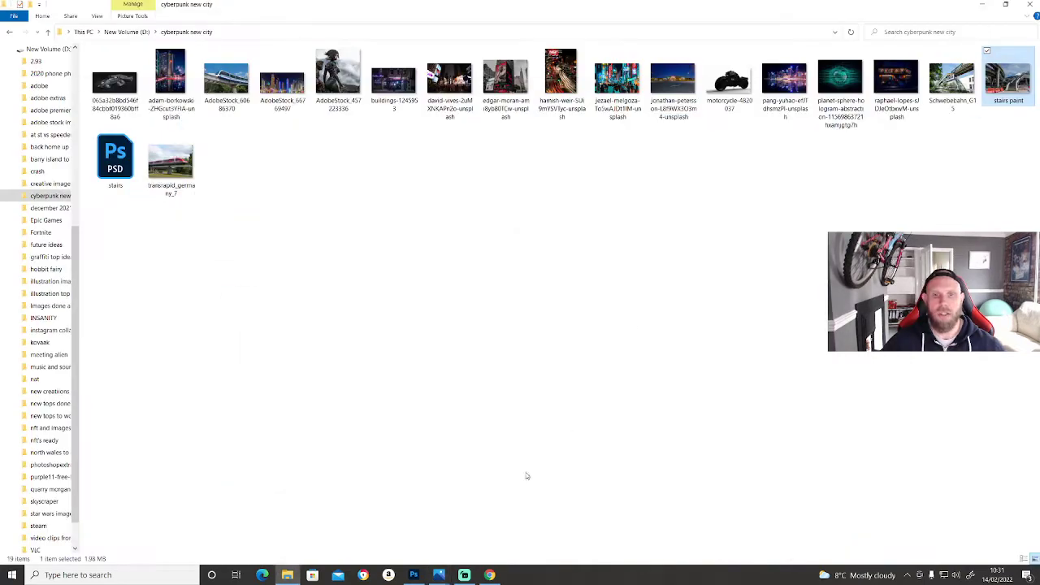
{"action": "left_click", "coordinate": [982, 7]}
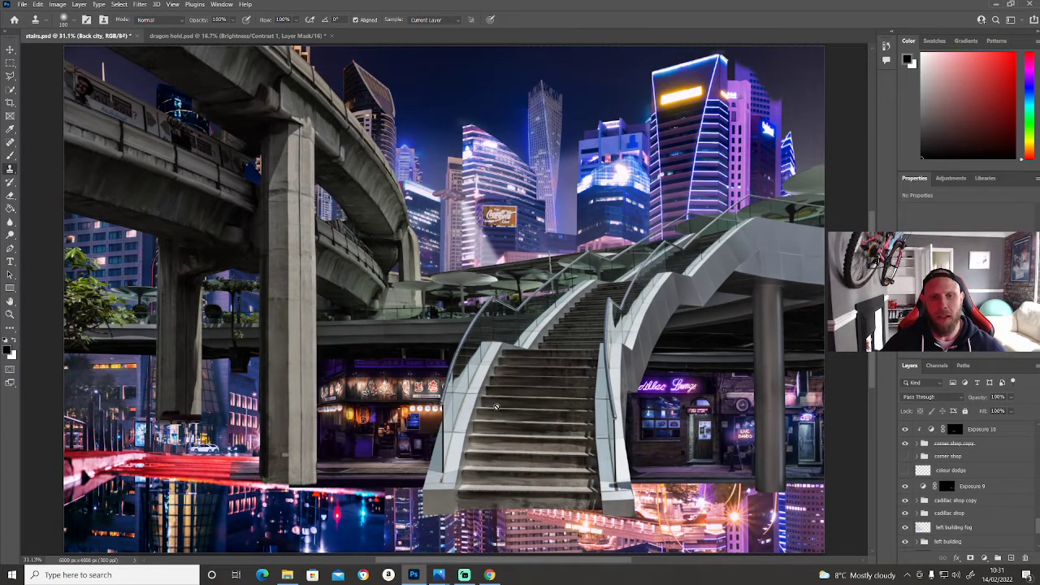
Step: Expand the cadillac shop group, view the Japanese corner shop source photo from the cyberpunk new city folder and return to Photoshop
{"action": "left_click", "coordinate": [917, 514]}
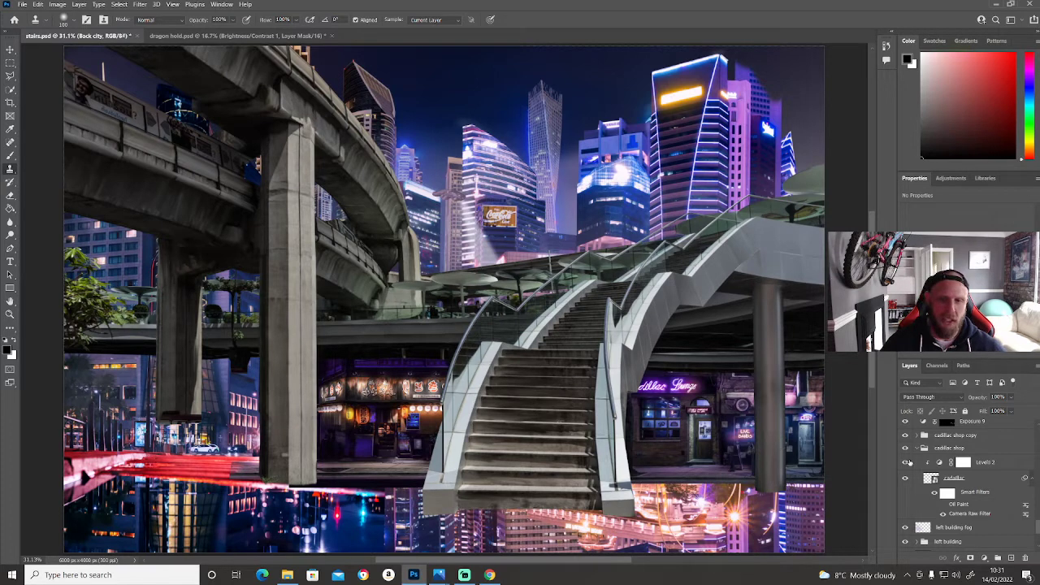
{"action": "left_click", "coordinate": [920, 452]}
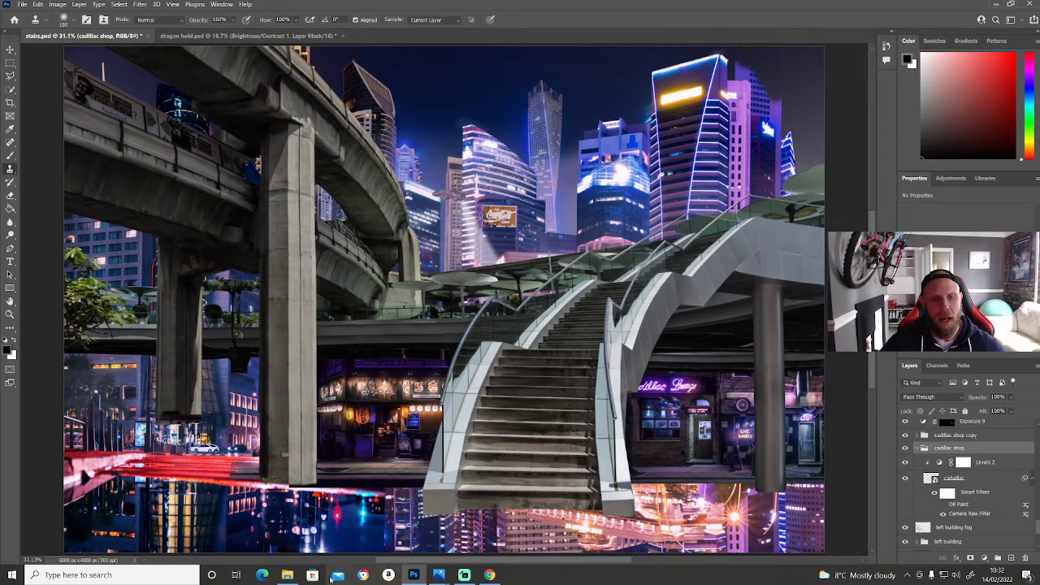
{"action": "left_click", "coordinate": [287, 575]}
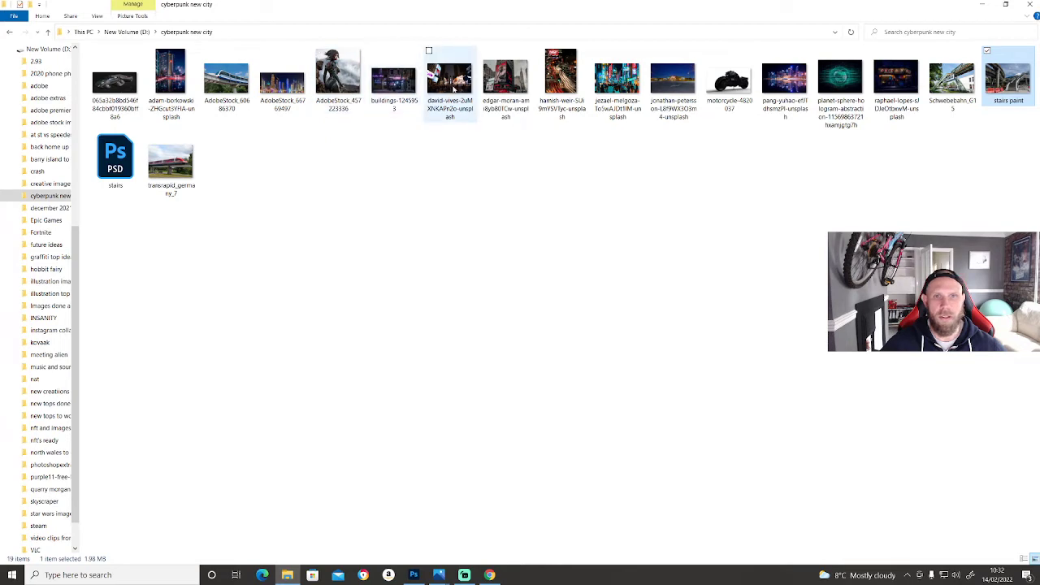
{"action": "double_click", "coordinate": [896, 81]}
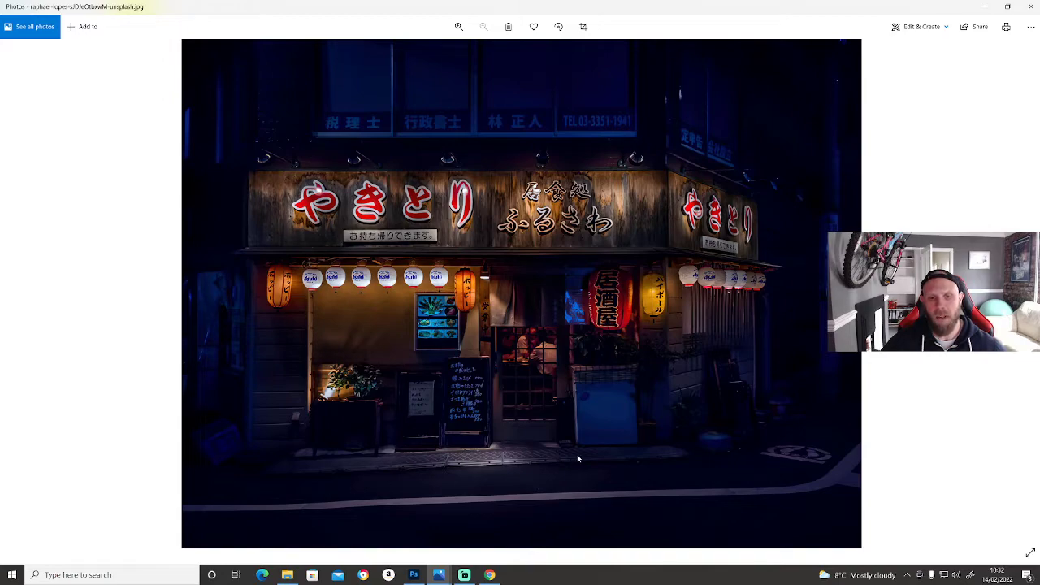
{"action": "left_click", "coordinate": [989, 8]}
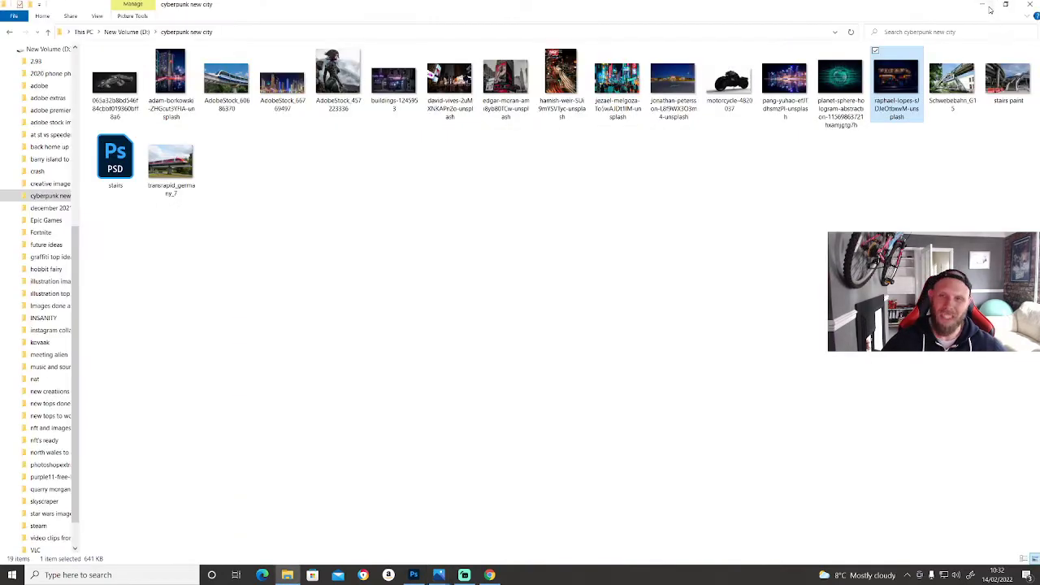
{"action": "left_click", "coordinate": [985, 8]}
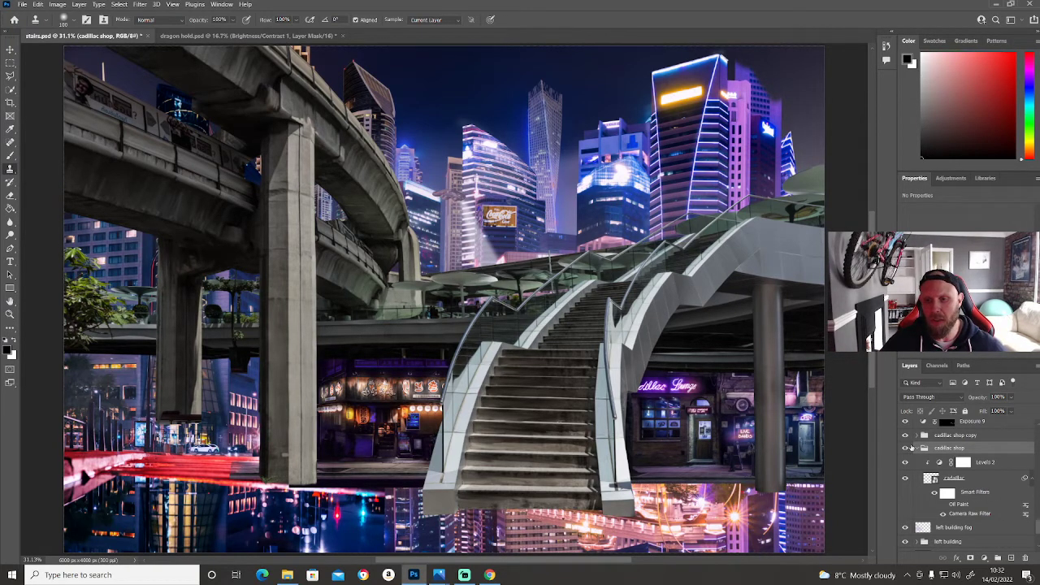
Step: Collapse the cadillac shop group and compare the colour dodge layer on and off, leaving it visible
{"action": "left_click", "coordinate": [920, 449]}
{"action": "scroll", "coordinate": [923, 473], "scroll_direction": "up", "scroll_amount": 2}
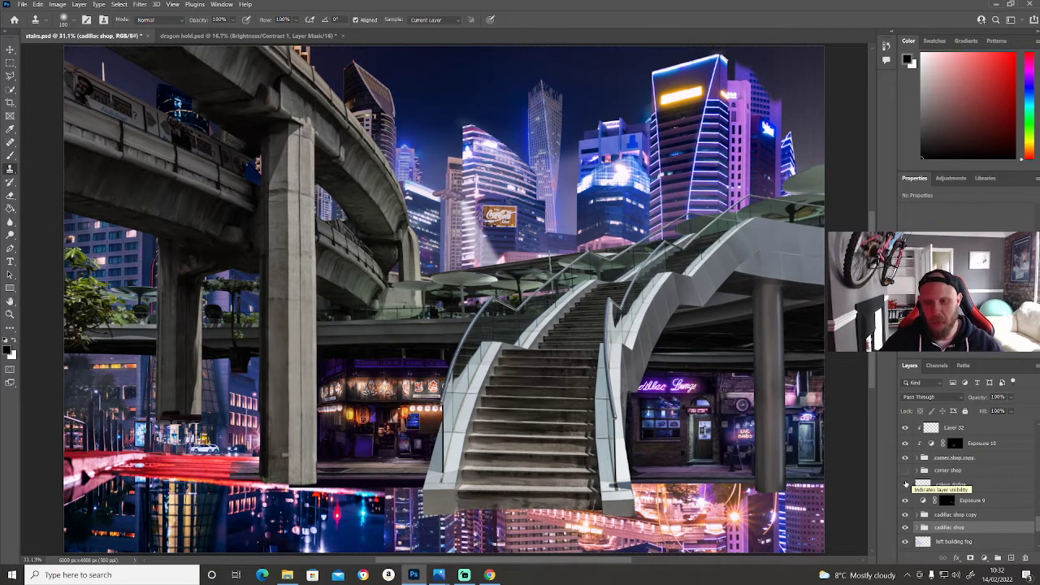
{"action": "left_click", "coordinate": [906, 485]}
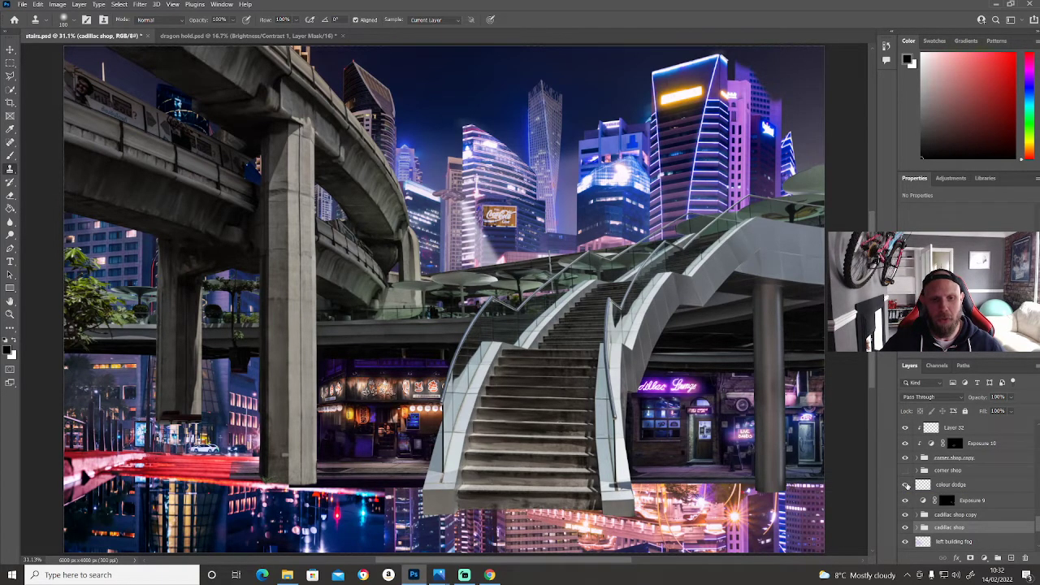
{"action": "left_click", "coordinate": [907, 485]}
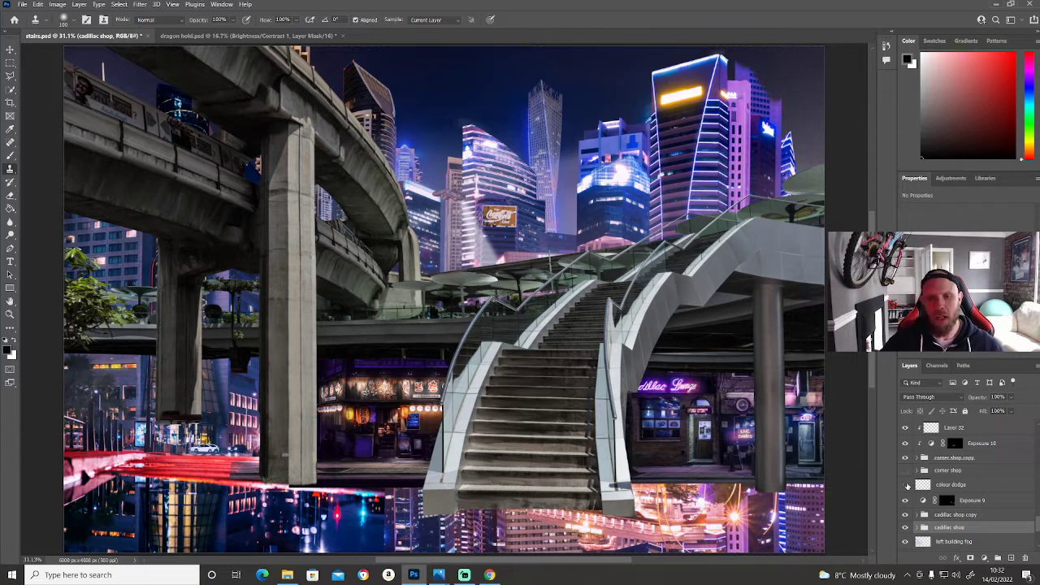
{"action": "left_click", "coordinate": [907, 485]}
Step: Compare the corner shop group and the corner shop colour dodge layer on and off, leaving both visible
{"action": "left_click", "coordinate": [907, 470]}
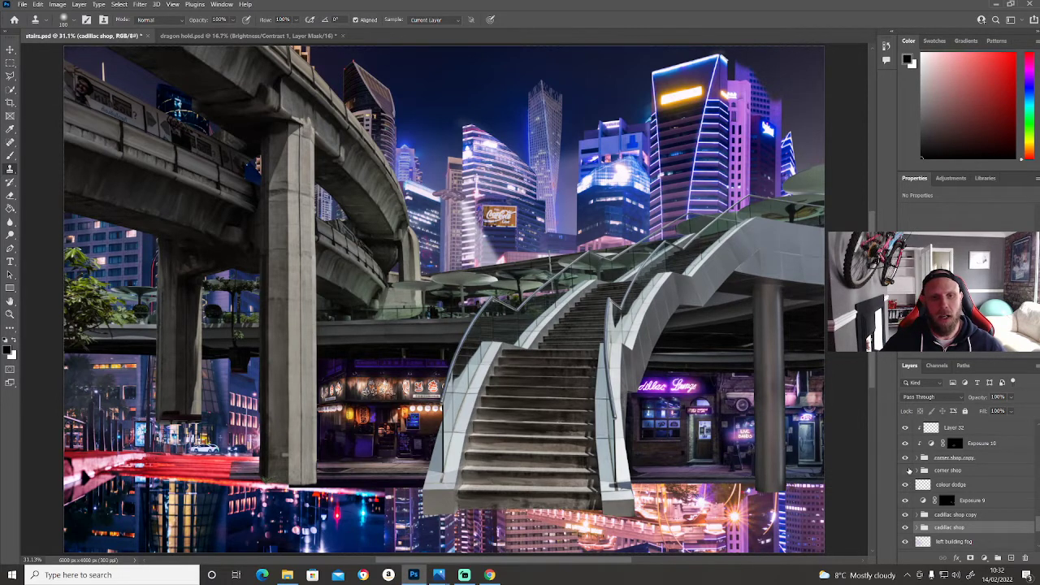
{"action": "left_click", "coordinate": [907, 470]}
{"action": "left_click", "coordinate": [907, 471]}
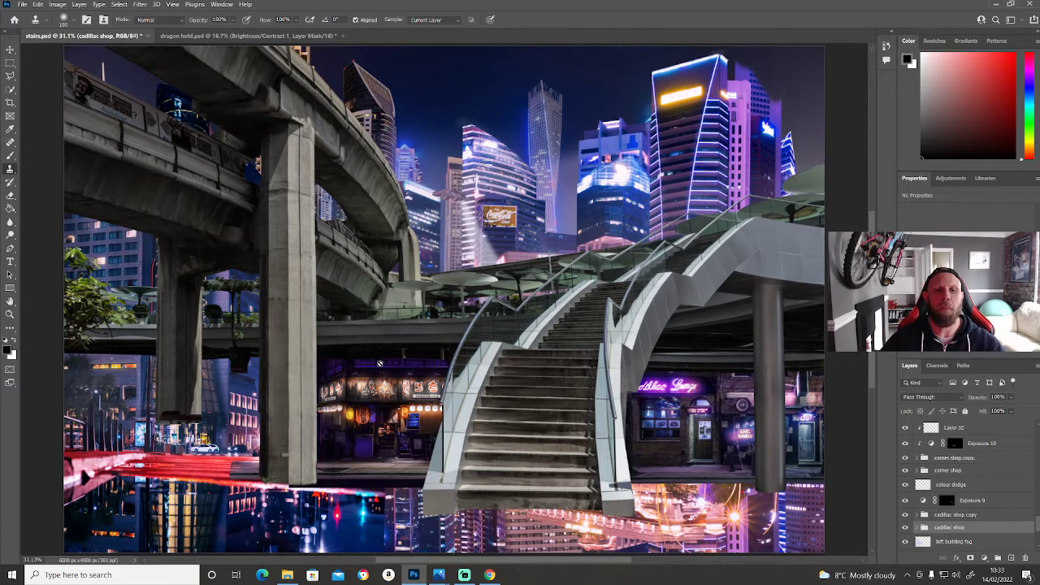
{"action": "scroll", "coordinate": [929, 487], "scroll_direction": "up", "scroll_amount": 3}
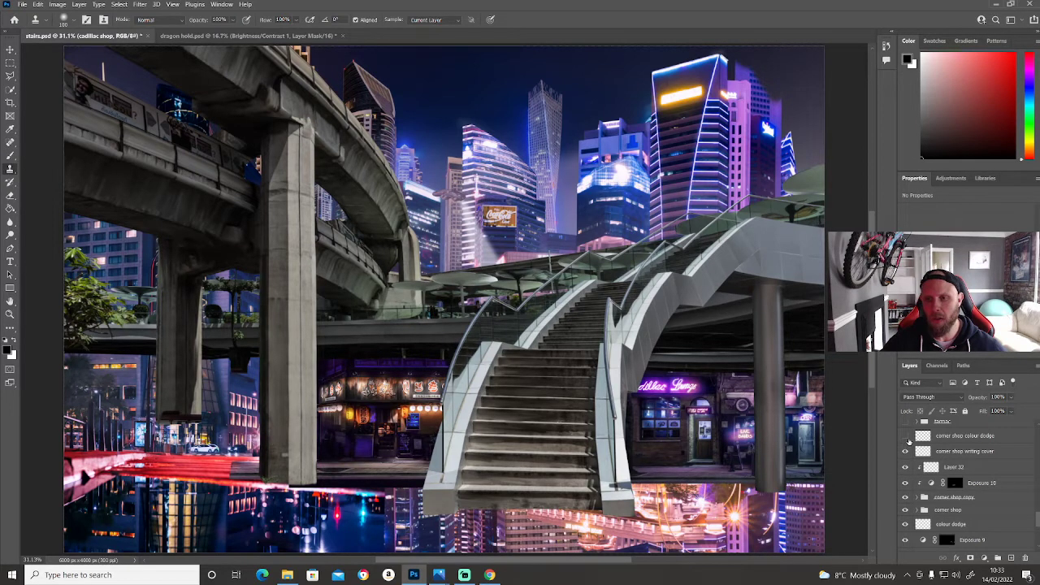
{"action": "left_click", "coordinate": [907, 437]}
{"action": "left_click", "coordinate": [907, 437]}
{"action": "left_click", "coordinate": [907, 436]}
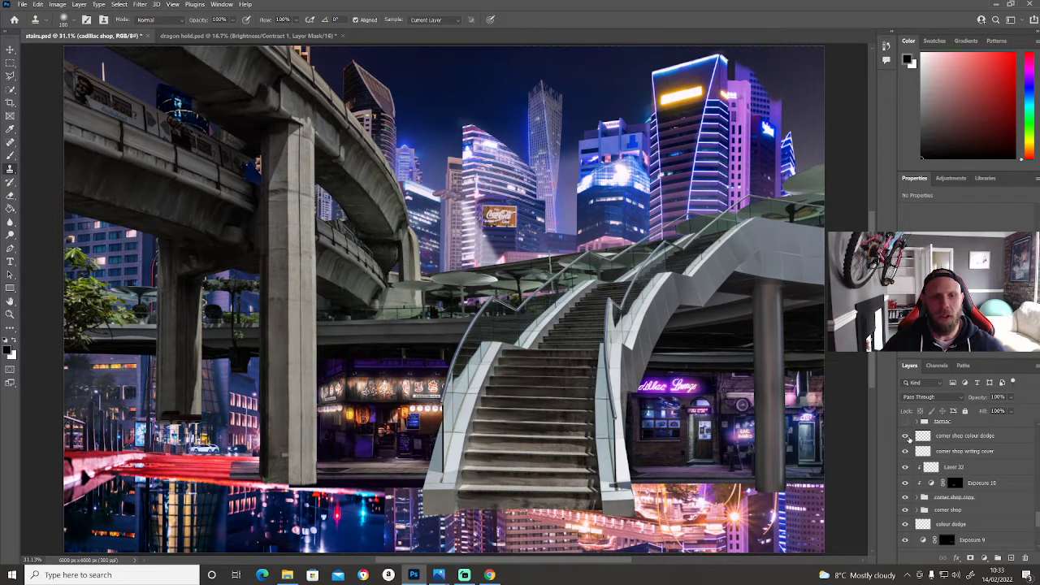
Step: Show the tarmac group, view the supermarket car park source photo from the cyberpunk new city folder and return to Photoshop
{"action": "scroll", "coordinate": [935, 451], "scroll_direction": "up", "scroll_amount": 3}
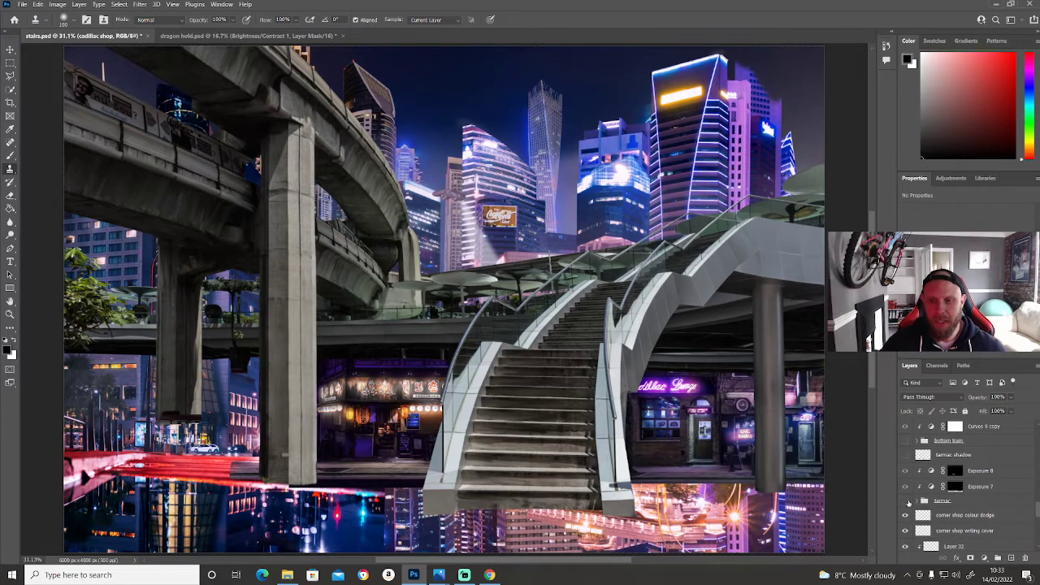
{"action": "left_click", "coordinate": [906, 503]}
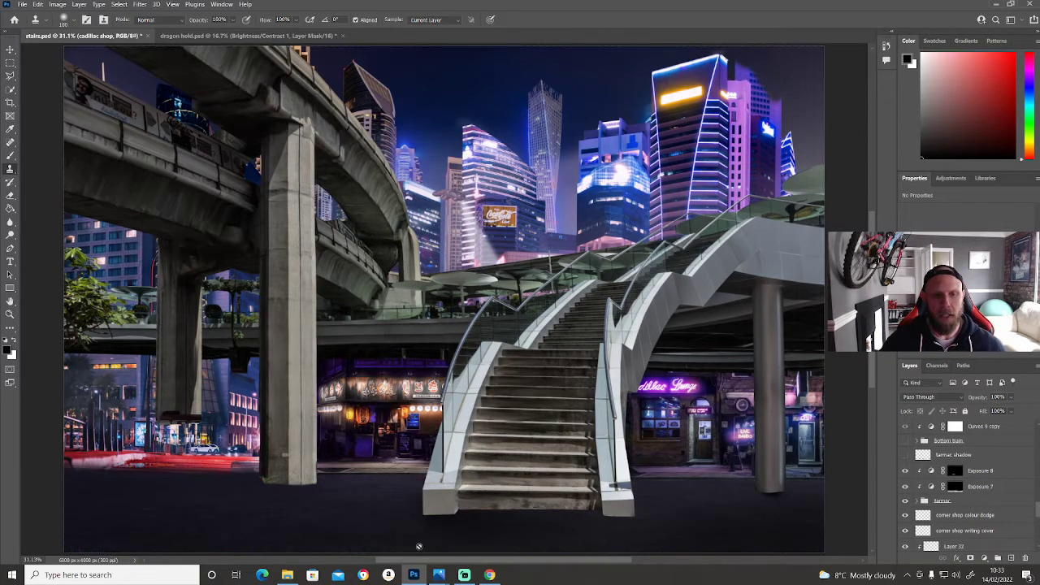
{"action": "left_click", "coordinate": [286, 574]}
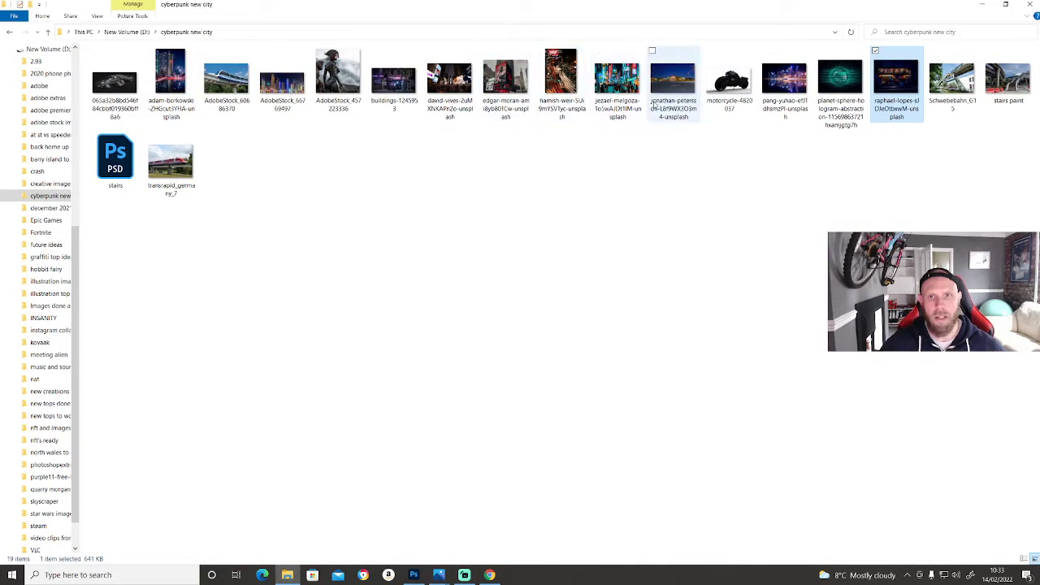
{"action": "double_click", "coordinate": [673, 77]}
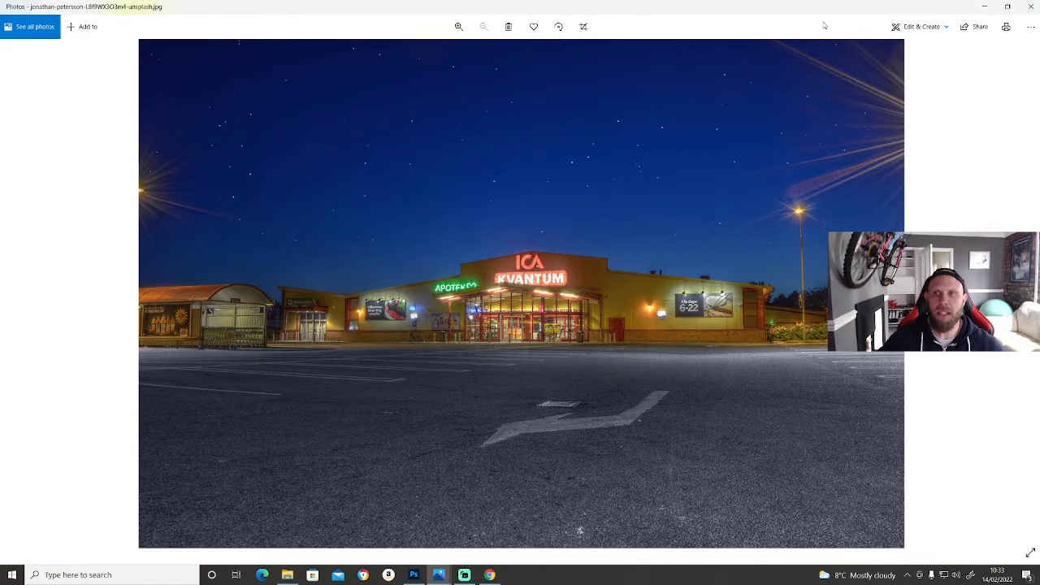
{"action": "left_click", "coordinate": [984, 7]}
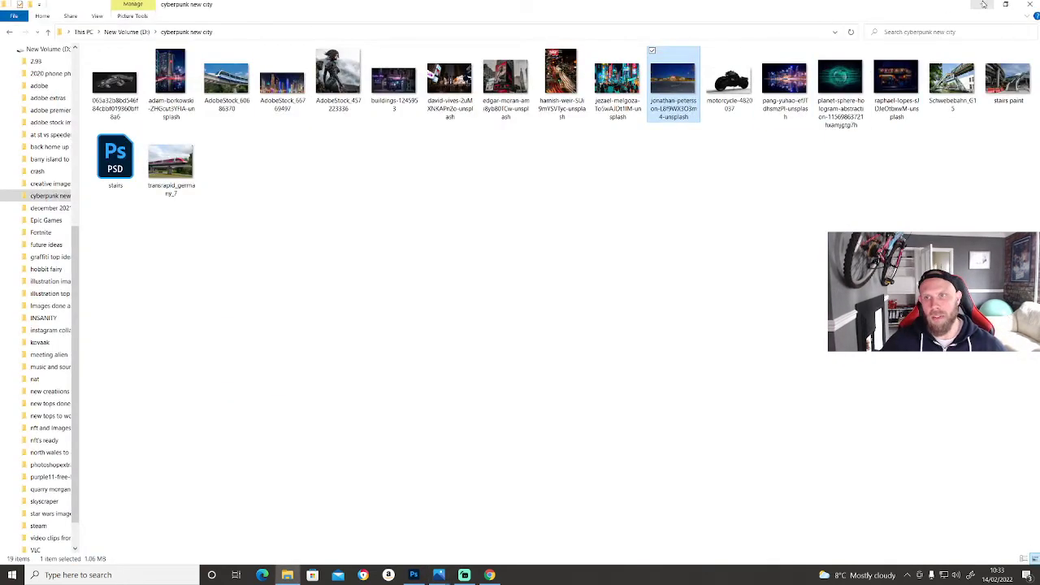
{"action": "left_click", "coordinate": [984, 5]}
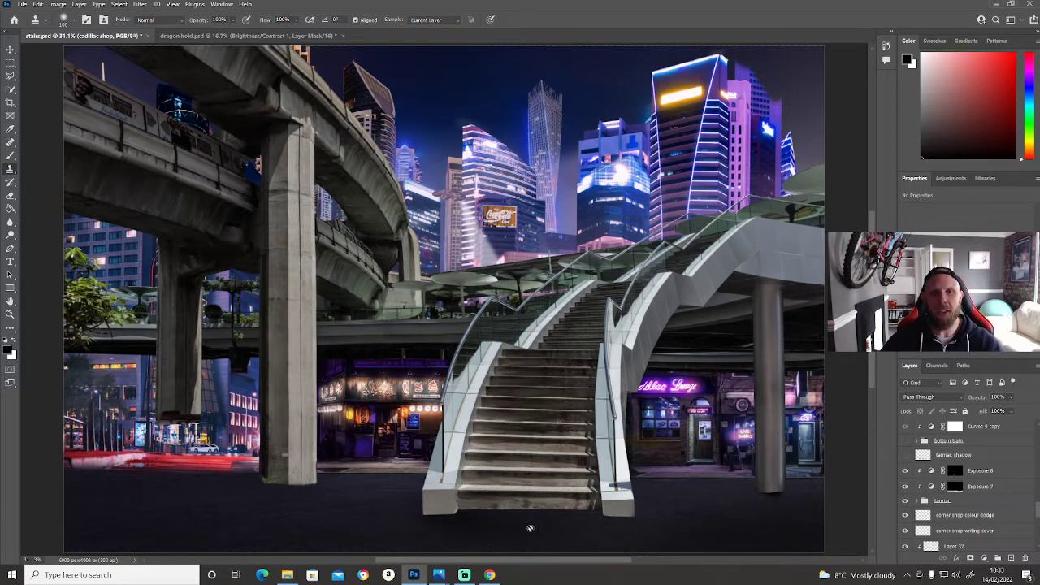
Step: View the original stairs paint photo twice to compare it with the composite, returning to Photoshop each time
{"action": "left_click", "coordinate": [287, 574]}
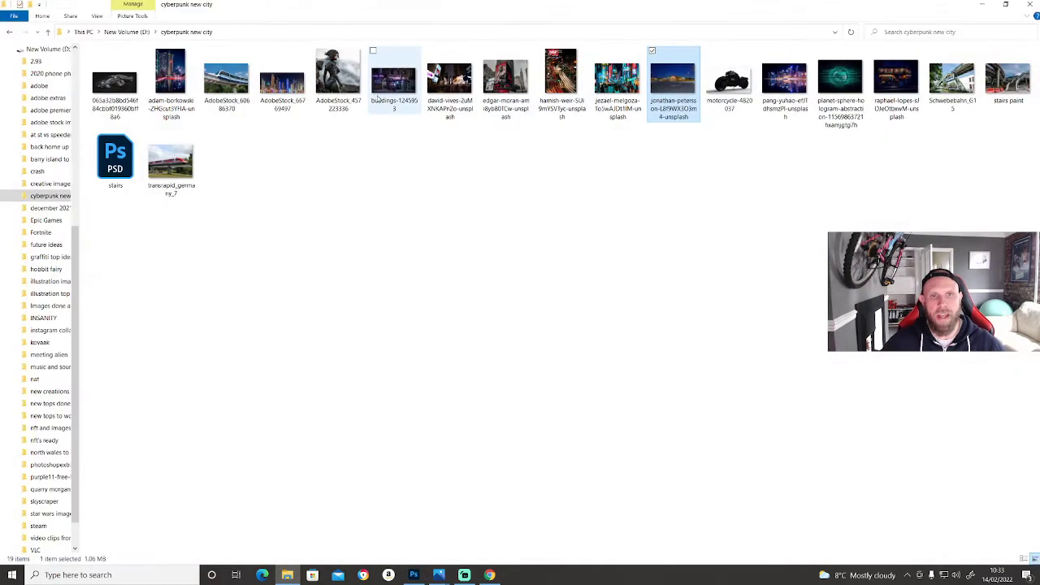
{"action": "double_click", "coordinate": [1008, 79]}
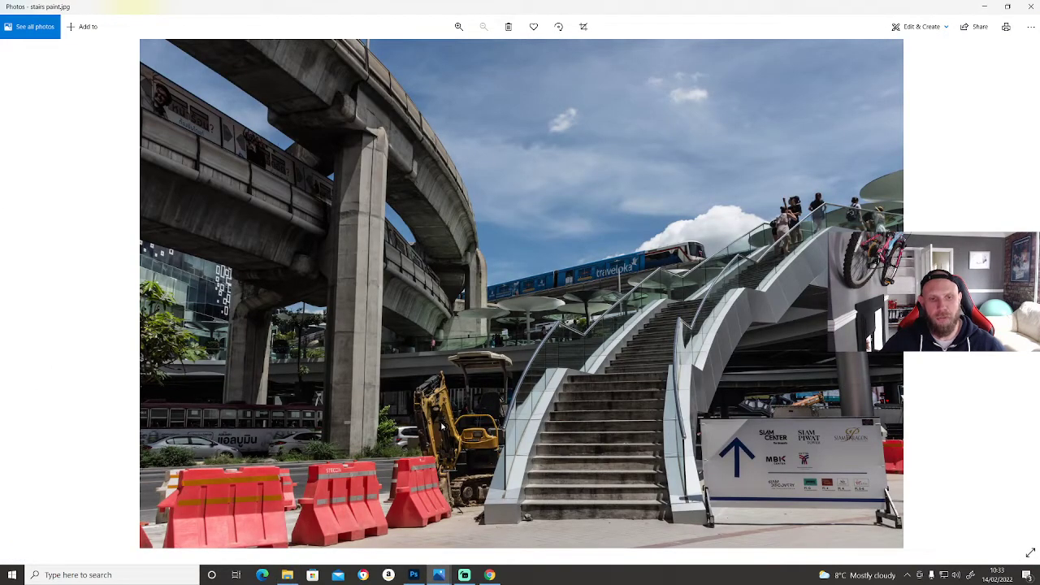
{"action": "left_click", "coordinate": [981, 7]}
{"action": "left_click", "coordinate": [982, 6]}
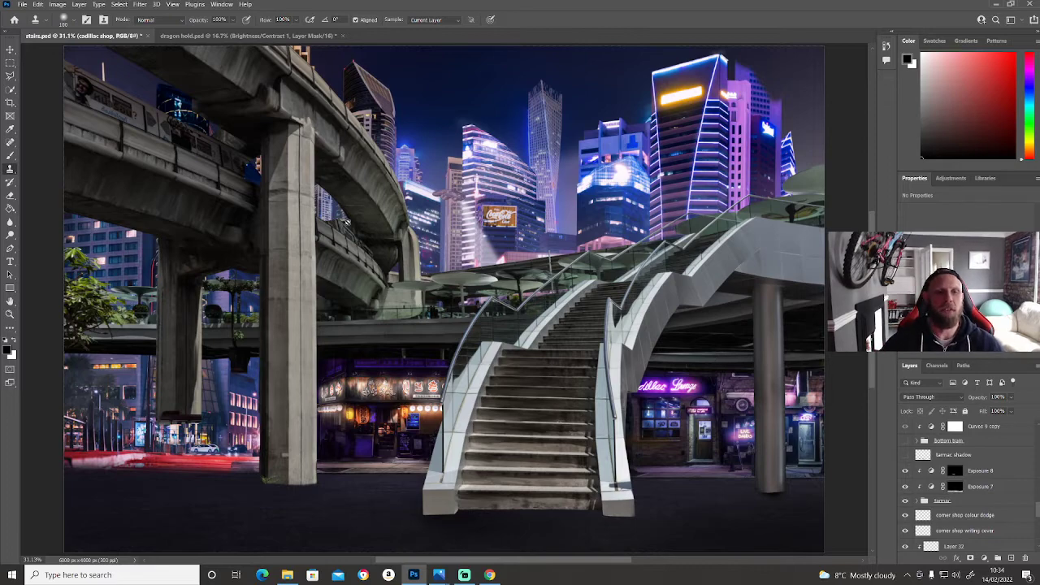
{"action": "mouse_move", "coordinate": [439, 577]}
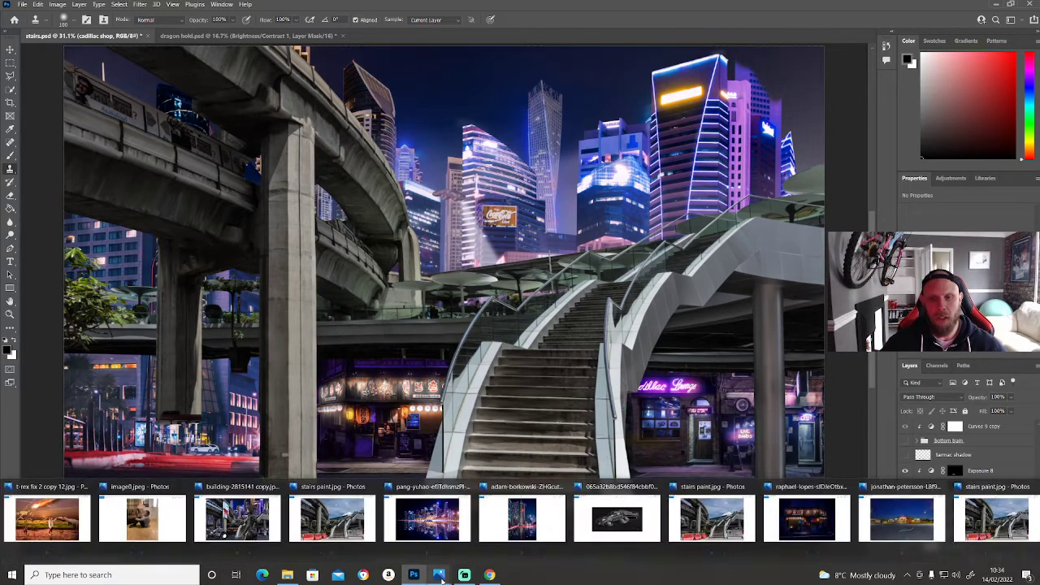
{"action": "left_click", "coordinate": [696, 527]}
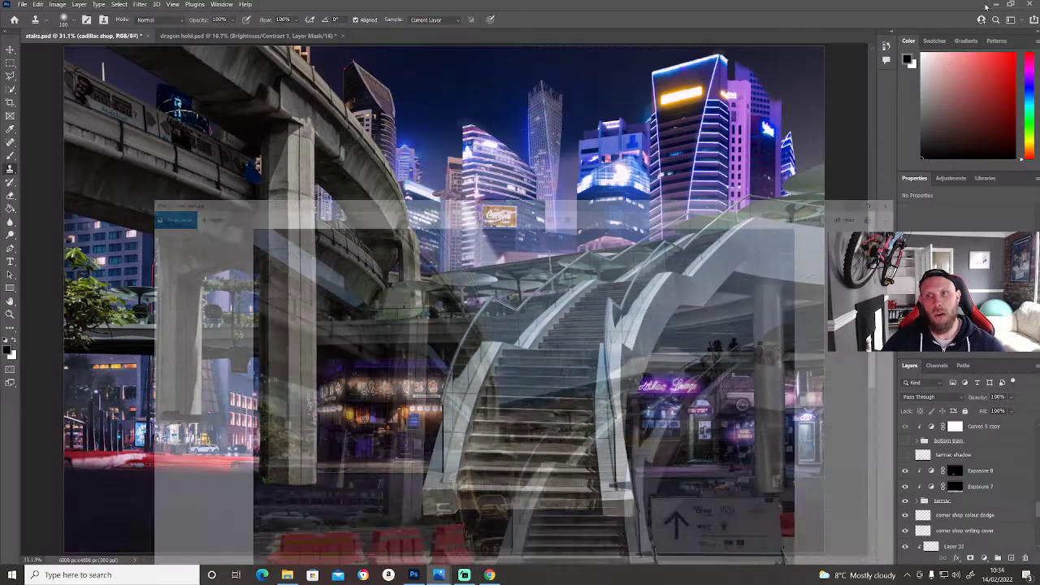
{"action": "left_click", "coordinate": [984, 6]}
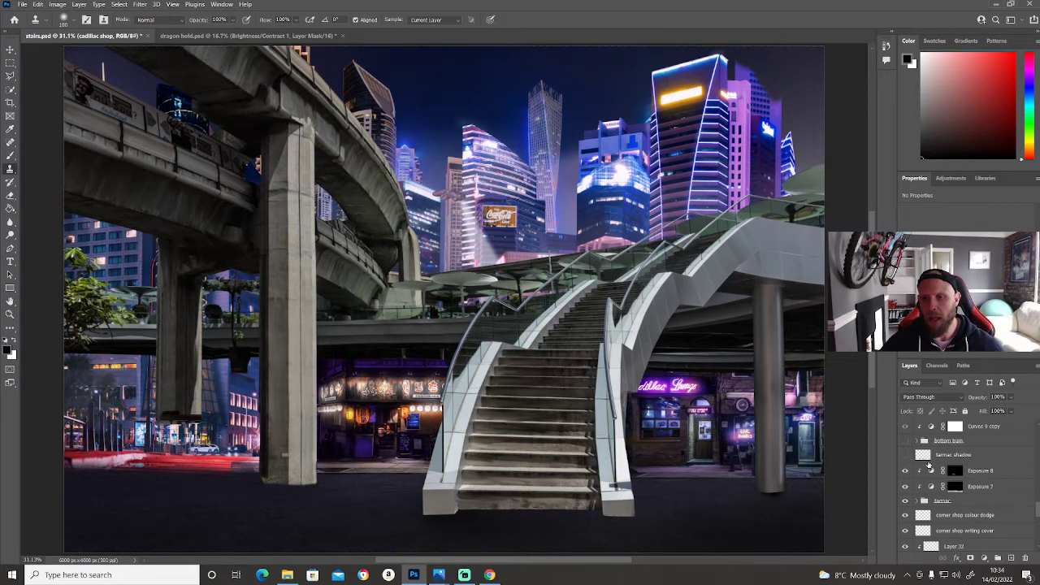
Step: Show the tarmac shadow layer and compare the bottom train group on and off, leaving both visible
{"action": "left_click", "coordinate": [906, 455]}
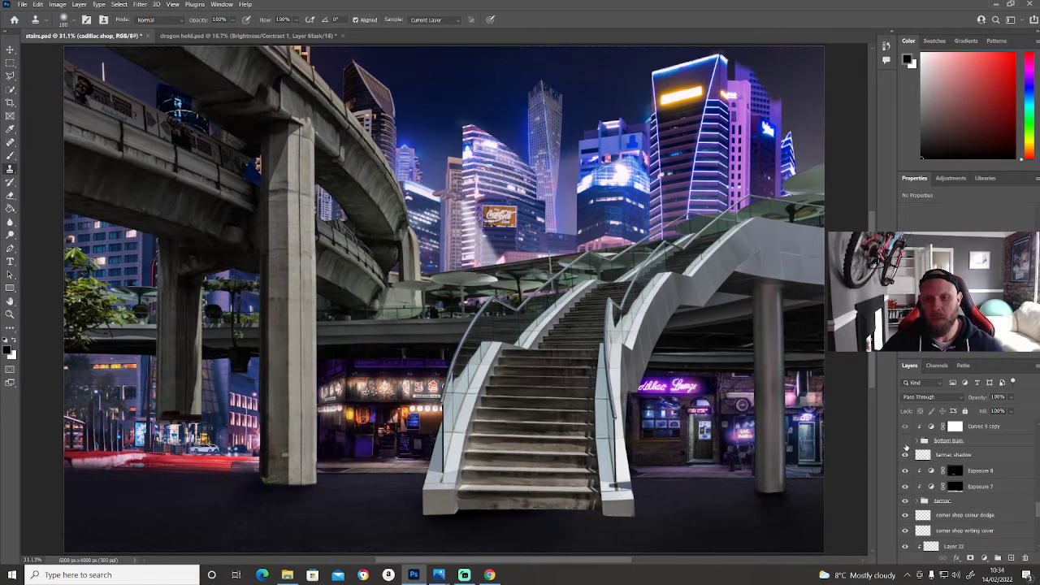
{"action": "left_click", "coordinate": [905, 440]}
{"action": "scroll", "coordinate": [918, 451], "scroll_direction": "up", "scroll_amount": 3}
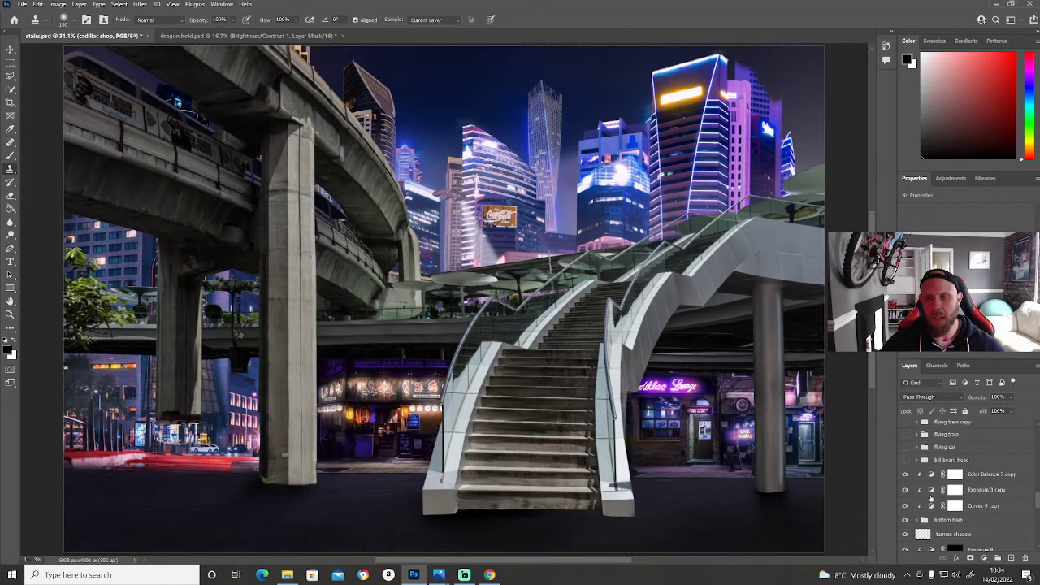
{"action": "left_click", "coordinate": [906, 520]}
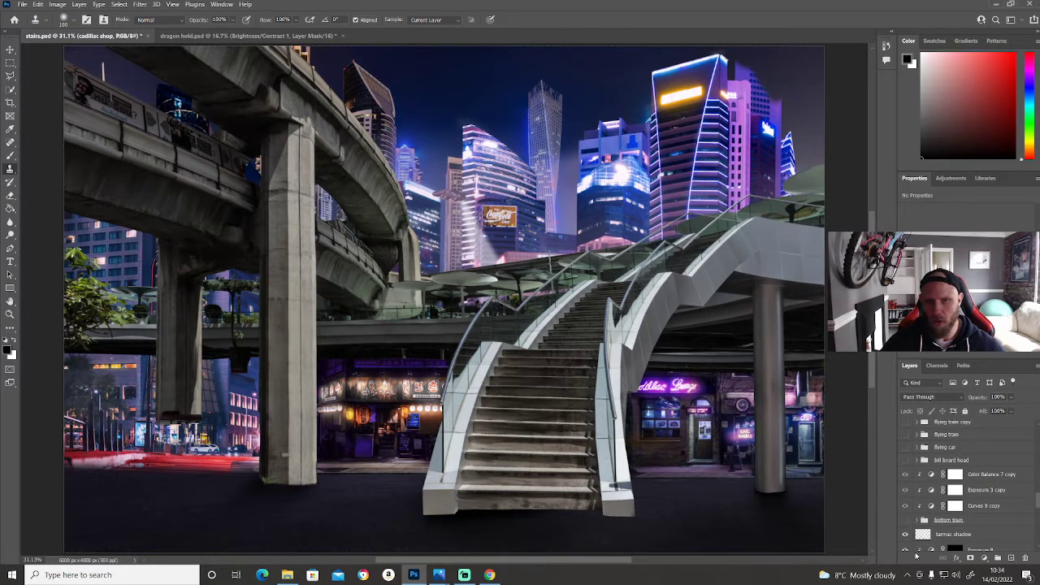
{"action": "scroll", "coordinate": [918, 487], "scroll_direction": "down", "scroll_amount": 3}
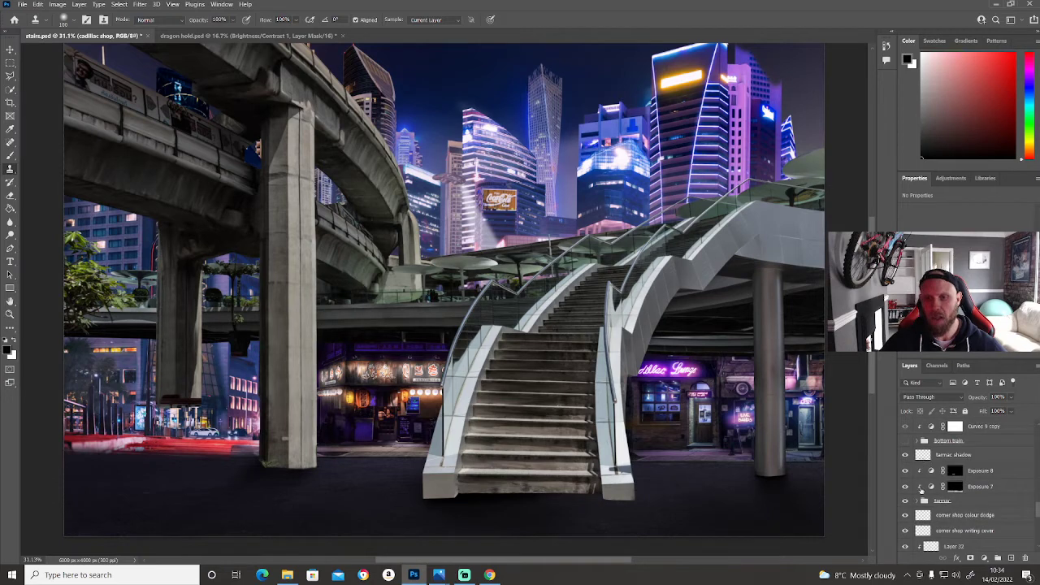
{"action": "scroll", "coordinate": [920, 488], "scroll_direction": "up", "scroll_amount": 2}
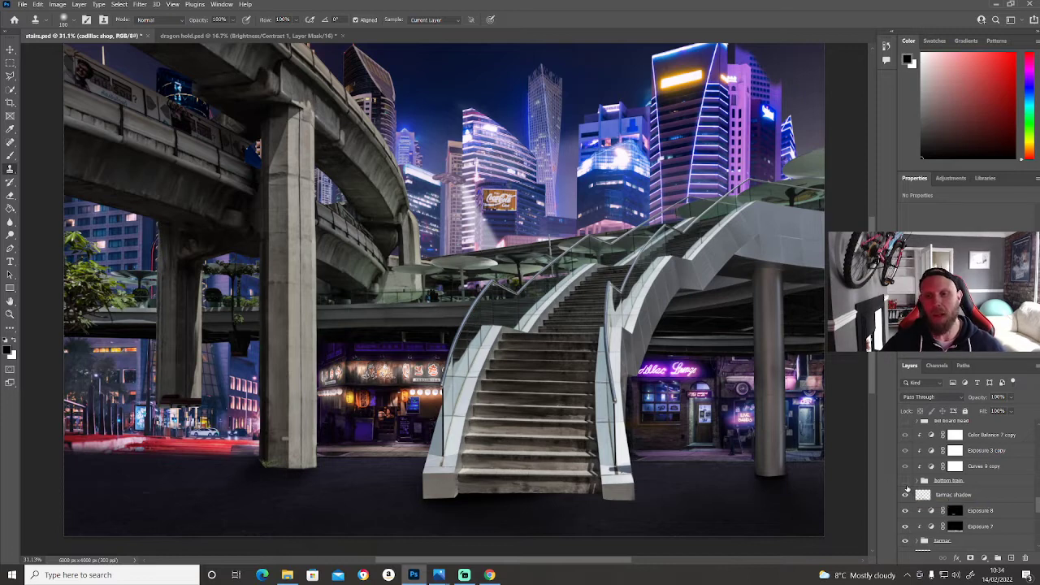
{"action": "scroll", "coordinate": [905, 488], "scroll_direction": "up", "scroll_amount": 2}
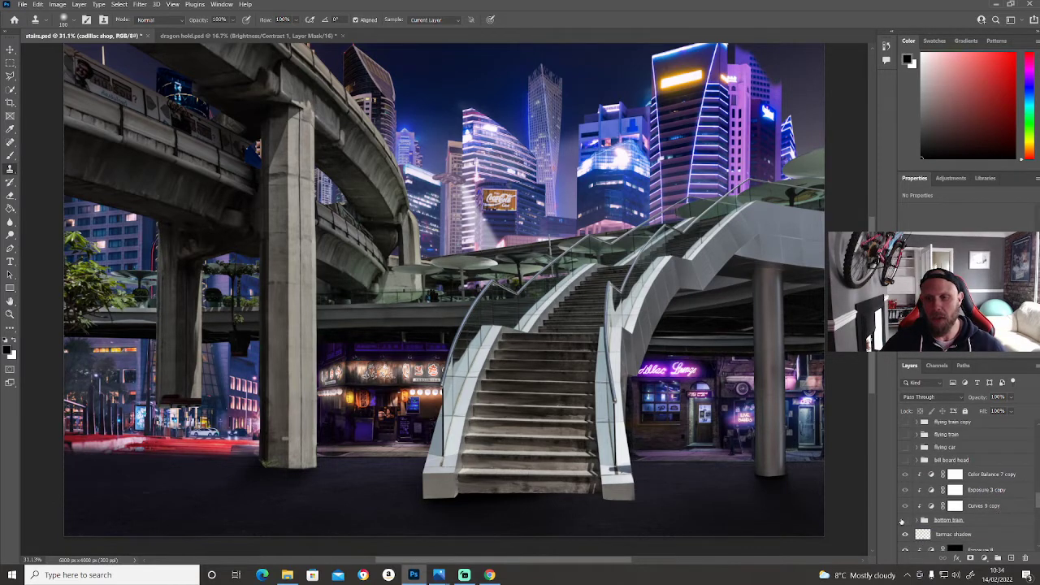
{"action": "left_click", "coordinate": [907, 521]}
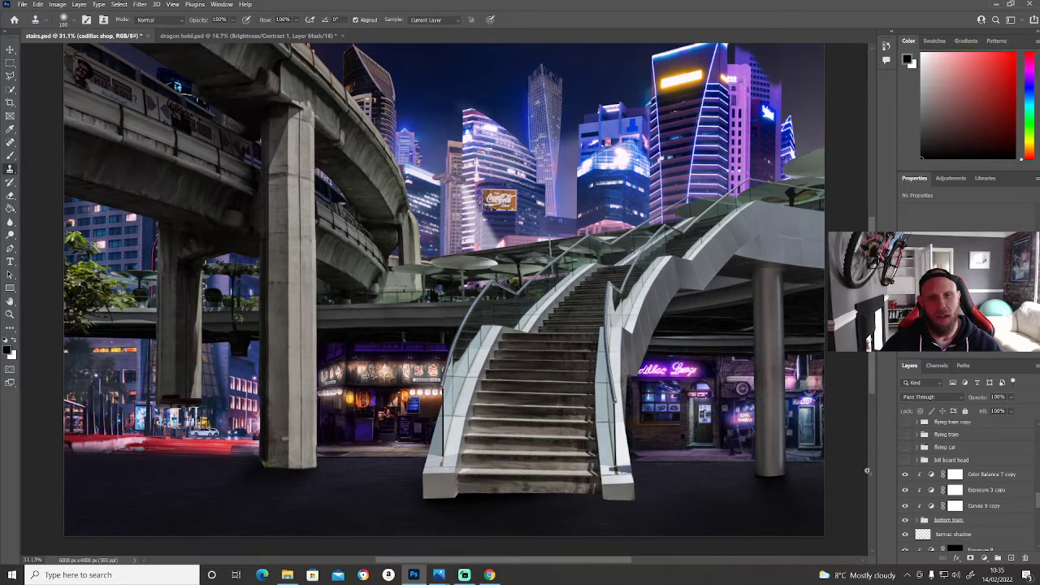
Step: Show the top train group on the elevated track of the composite
{"action": "key", "text": "ctrl+plus"}
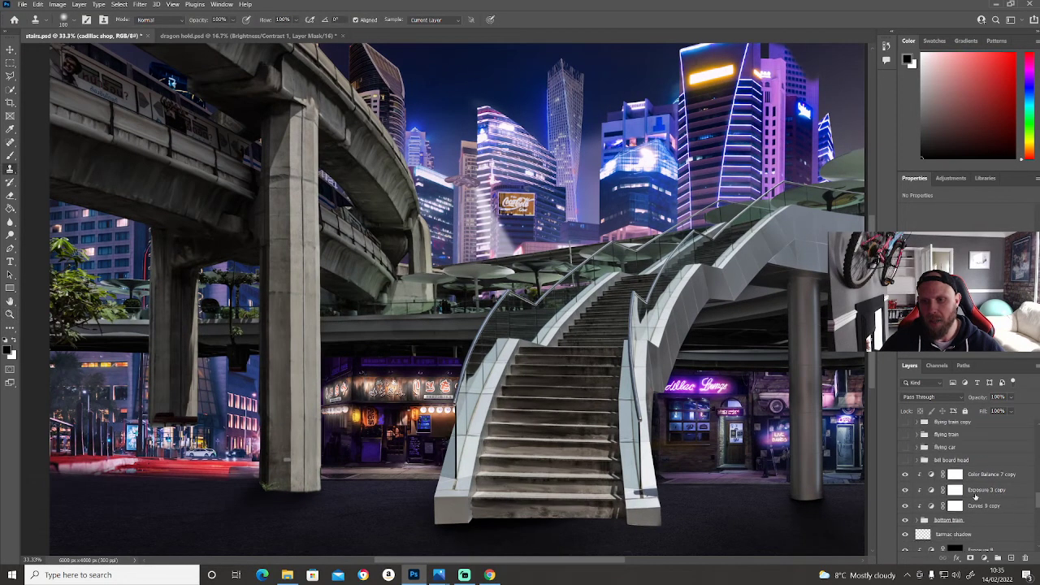
{"action": "scroll", "coordinate": [975, 497], "scroll_direction": "up", "scroll_amount": 5}
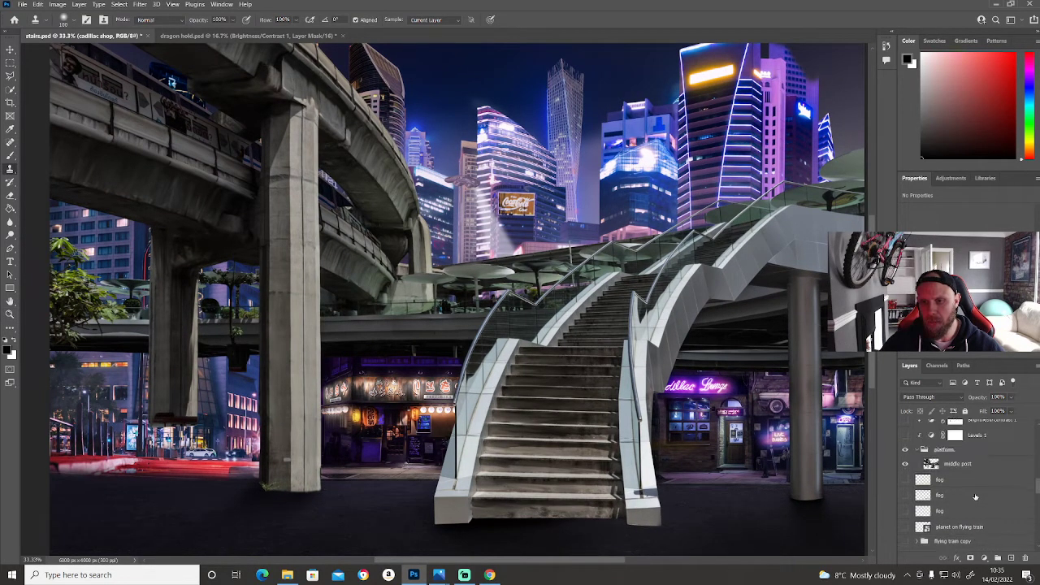
{"action": "scroll", "coordinate": [975, 497], "scroll_direction": "up", "scroll_amount": 2}
{"action": "scroll", "coordinate": [976, 498], "scroll_direction": "up", "scroll_amount": 5}
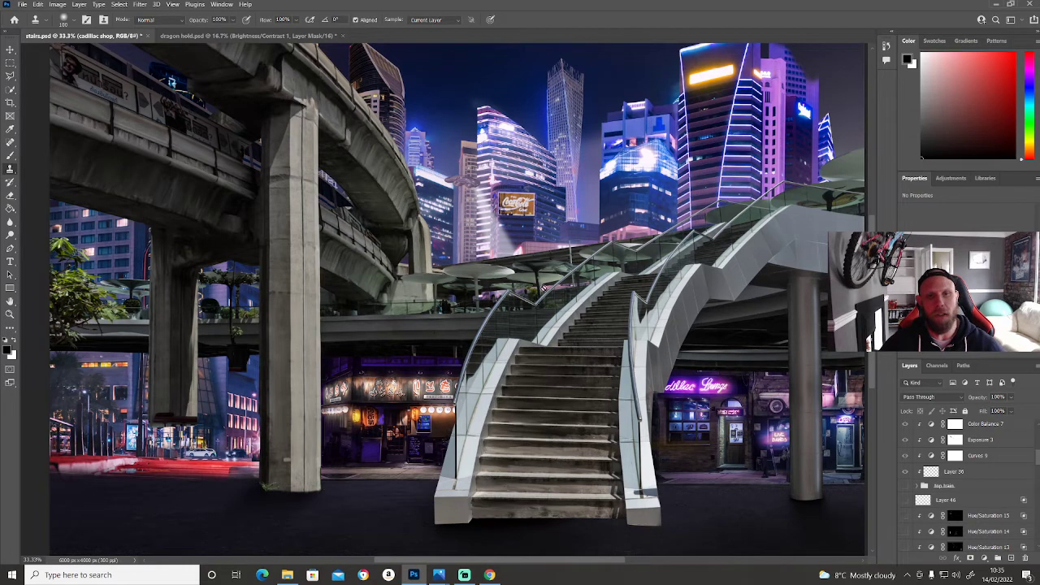
{"action": "left_click", "coordinate": [906, 486]}
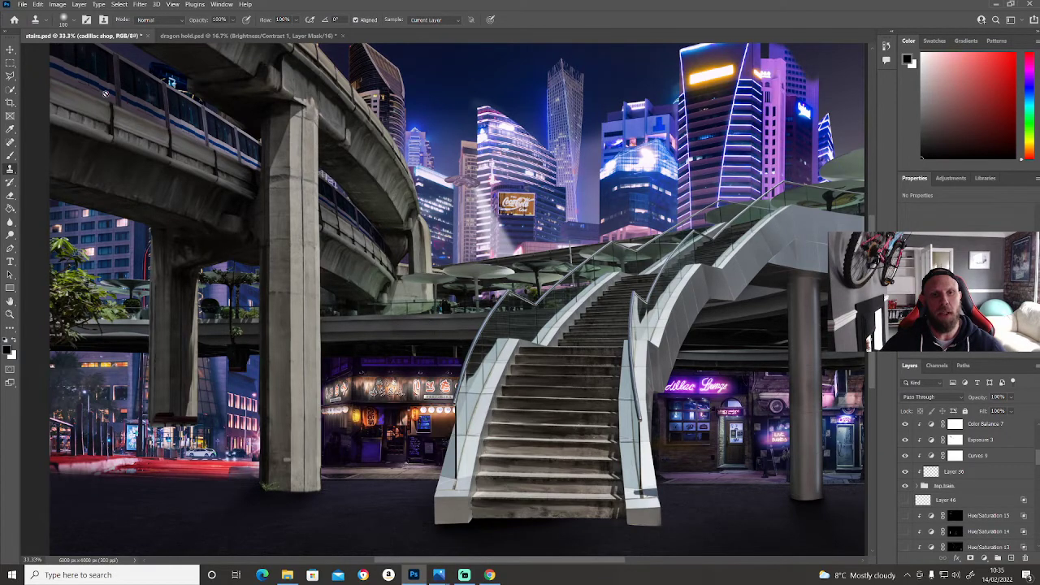
Step: View the AdobeStock monorail source photo from the cyberpunk new city folder and return to Photoshop
{"action": "left_click", "coordinate": [287, 577]}
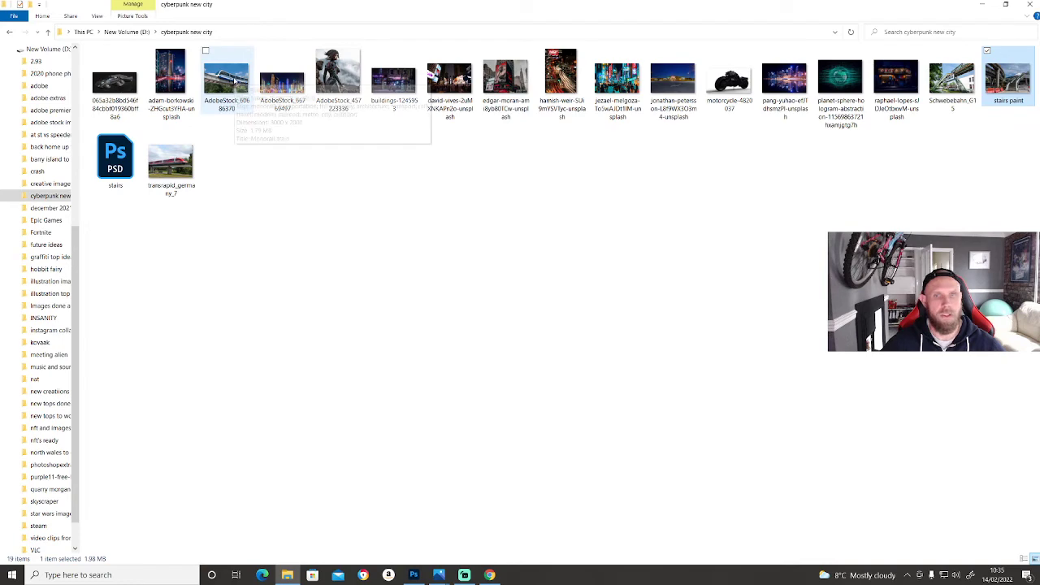
{"action": "double_click", "coordinate": [235, 82]}
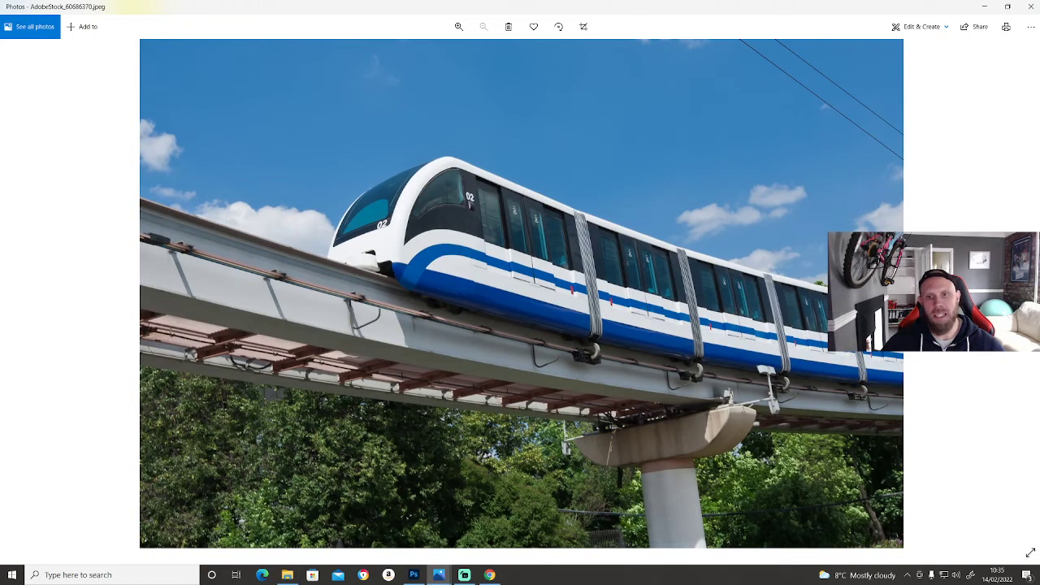
{"action": "left_click", "coordinate": [983, 7]}
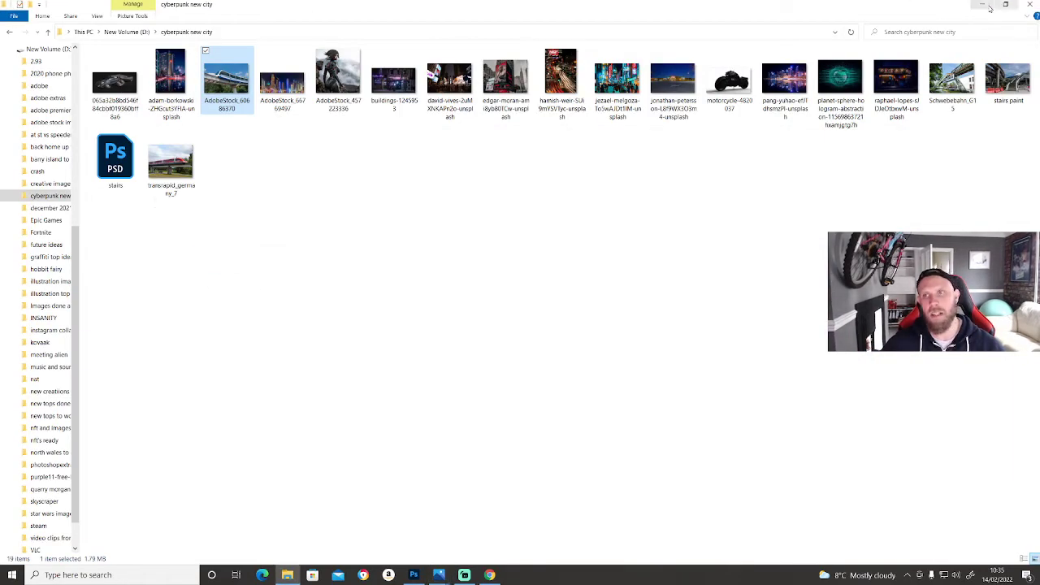
{"action": "left_click", "coordinate": [982, 7]}
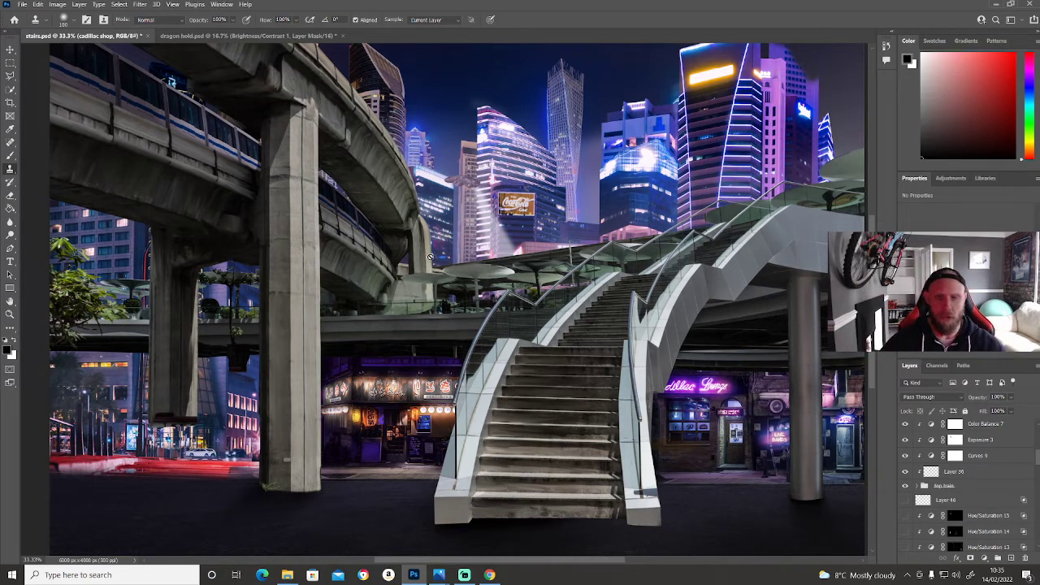
Step: Show the bill board head group and compare its Hue/Saturation 7 adjustment on and off, leaving it visible
{"action": "scroll", "coordinate": [958, 520], "scroll_direction": "down", "scroll_amount": 6}
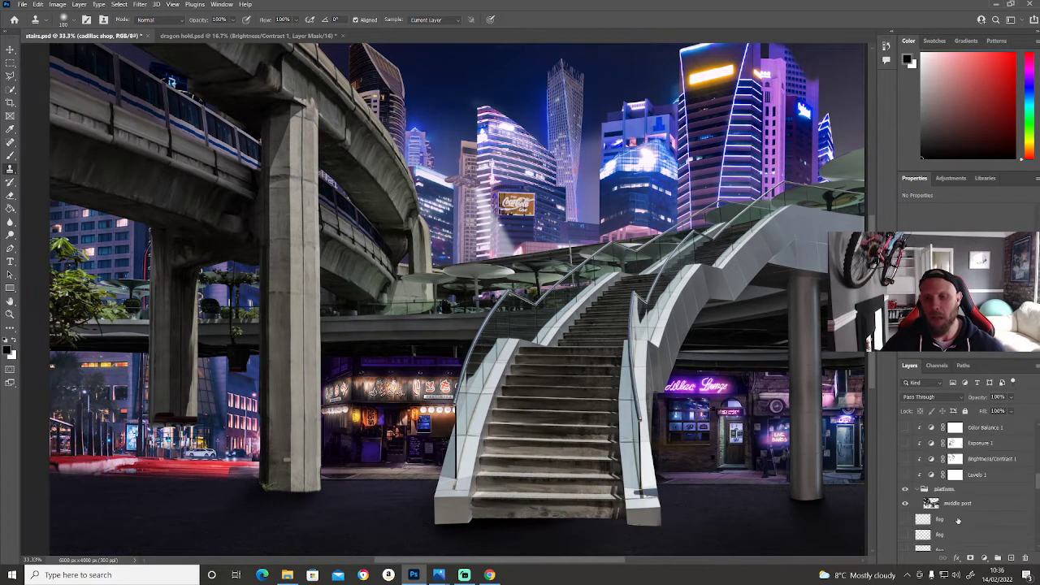
{"action": "scroll", "coordinate": [958, 521], "scroll_direction": "down", "scroll_amount": 5}
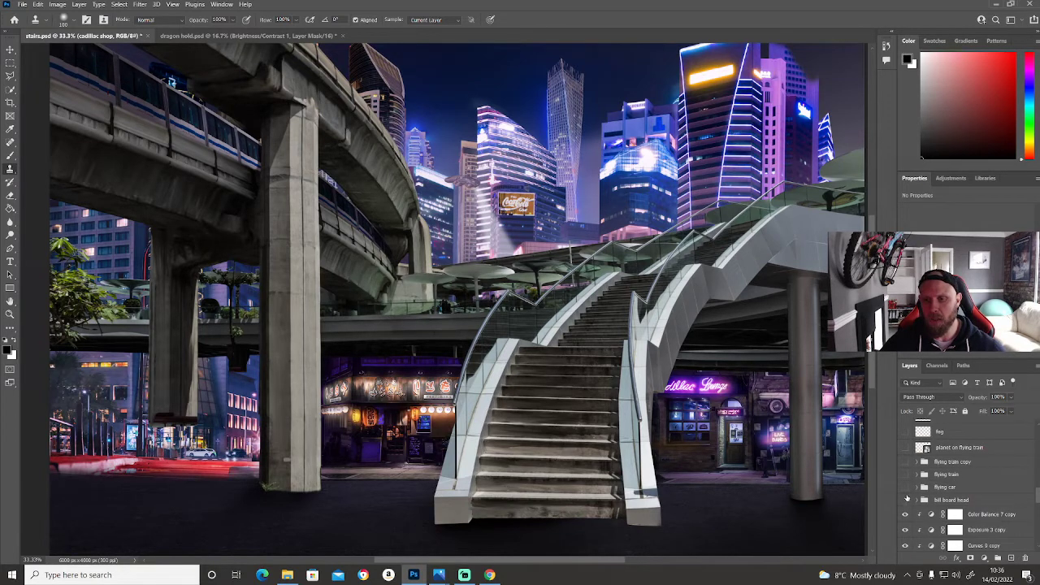
{"action": "left_click", "coordinate": [905, 501]}
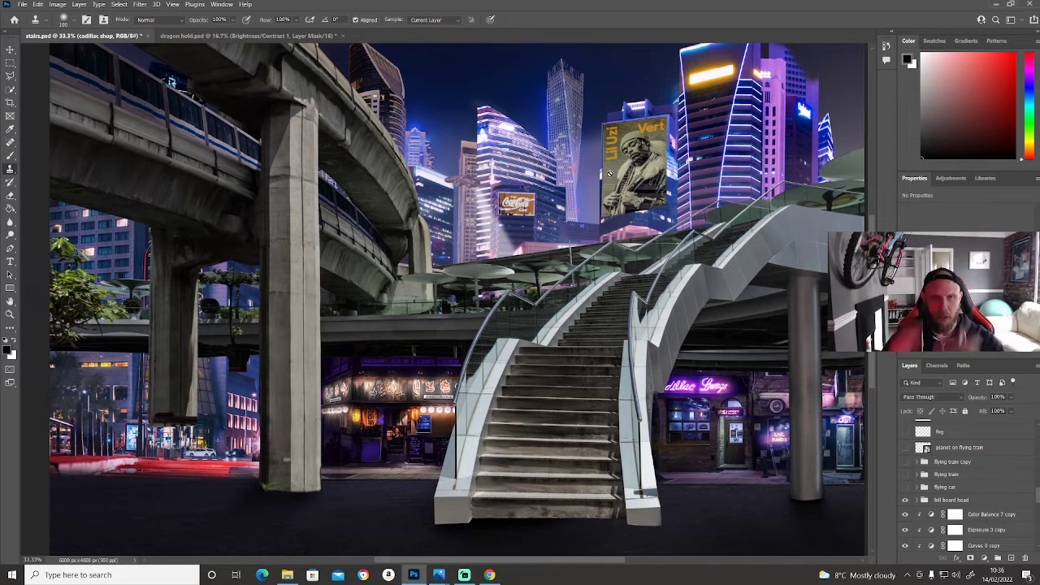
{"action": "left_click", "coordinate": [919, 501]}
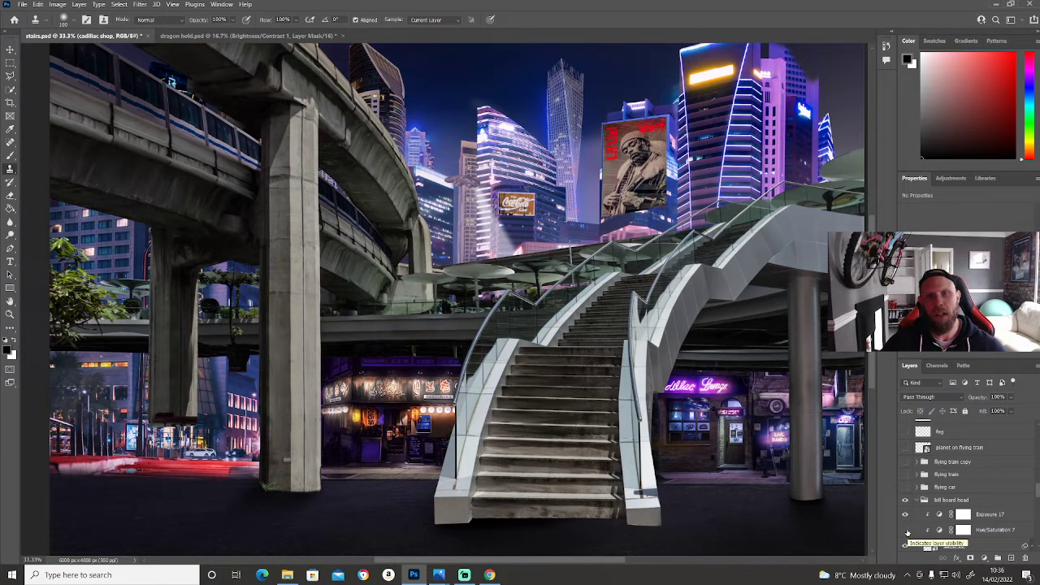
{"action": "left_click", "coordinate": [907, 531]}
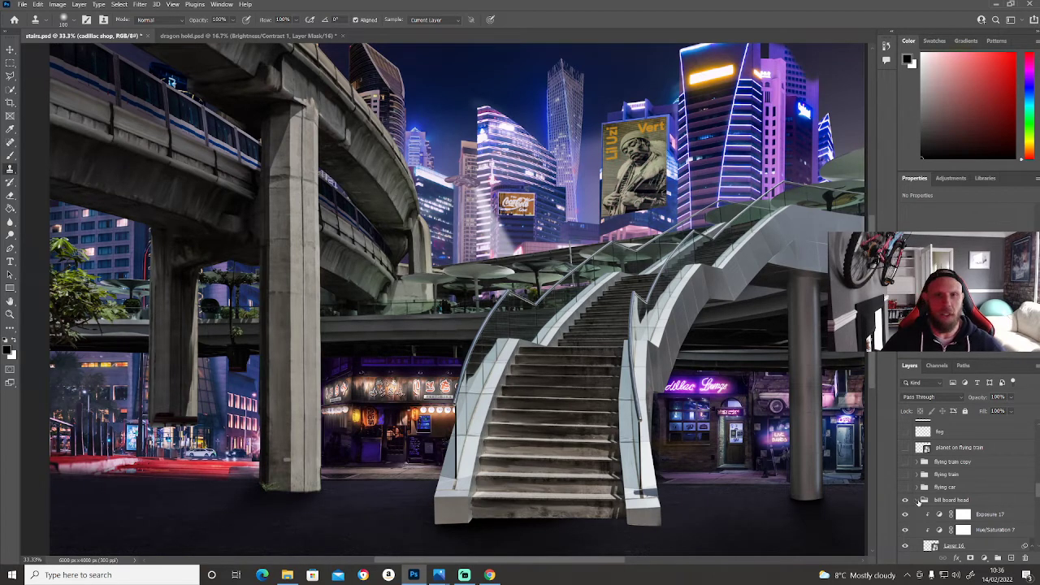
{"action": "left_click", "coordinate": [919, 501]}
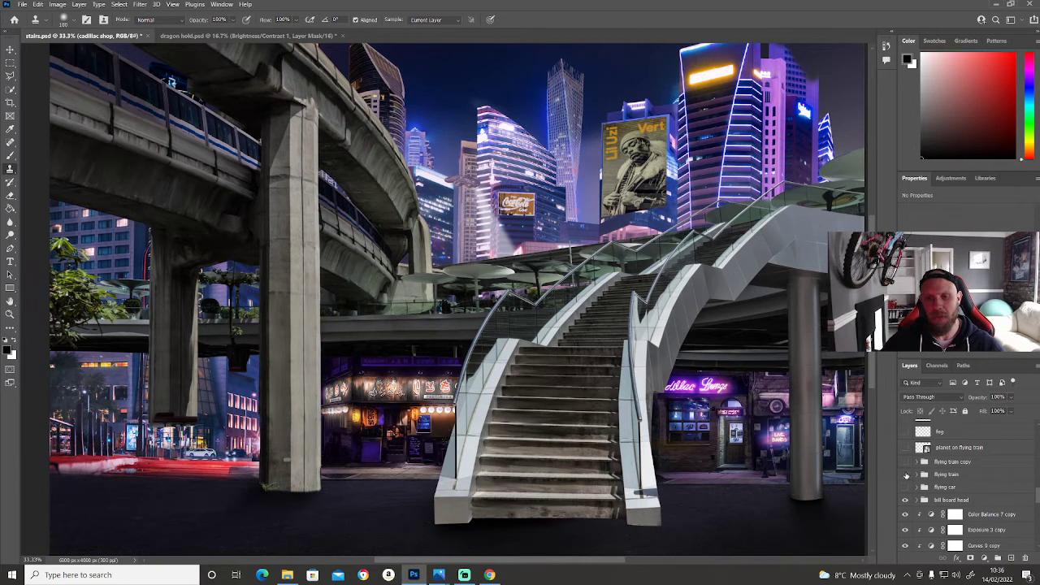
Step: Show the flying train group, view the Schwebebahn_G15 source photo and return to Photoshop
{"action": "left_click", "coordinate": [906, 476]}
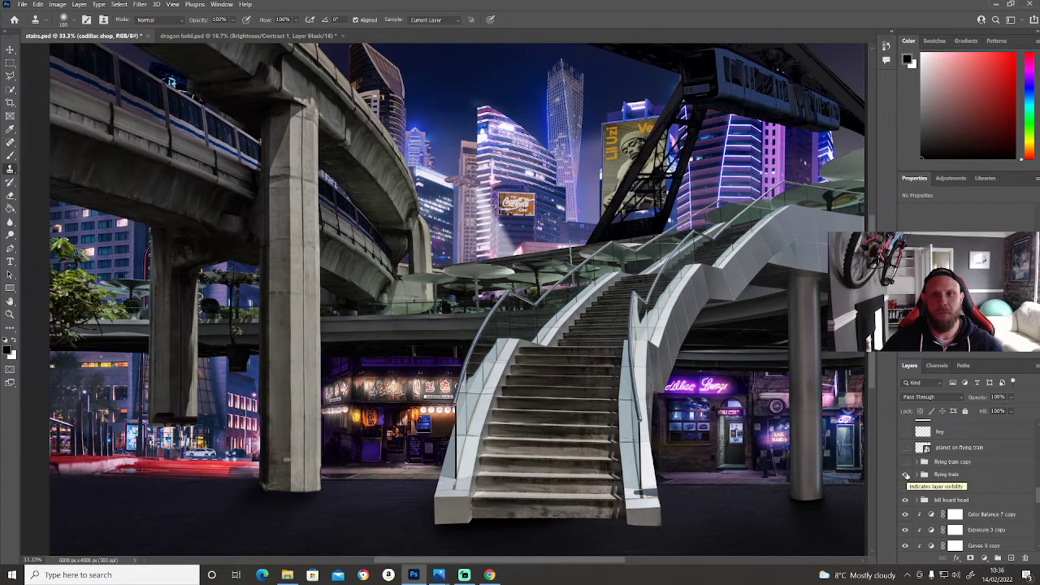
{"action": "left_click", "coordinate": [288, 577]}
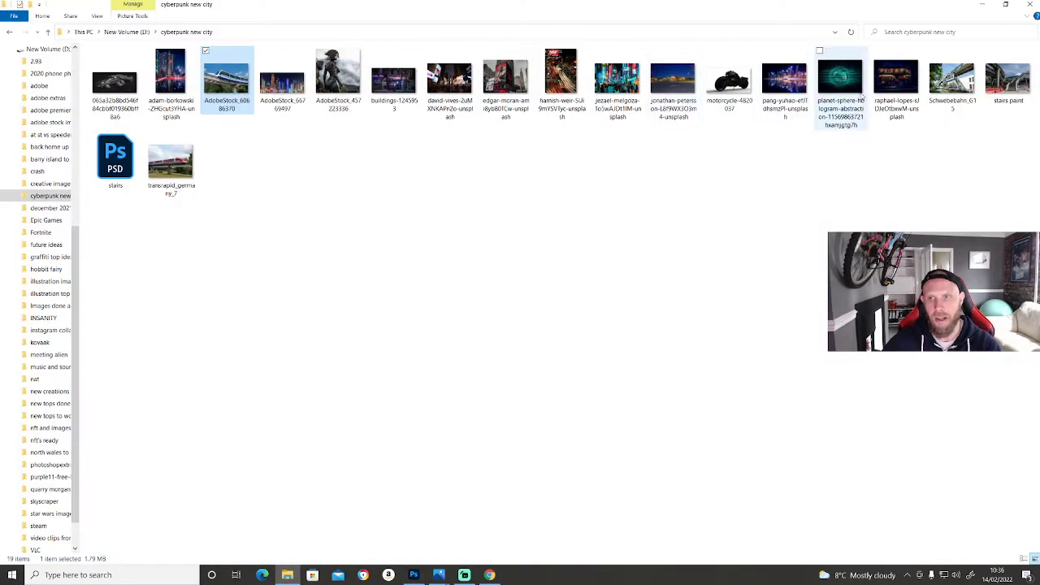
{"action": "double_click", "coordinate": [949, 91]}
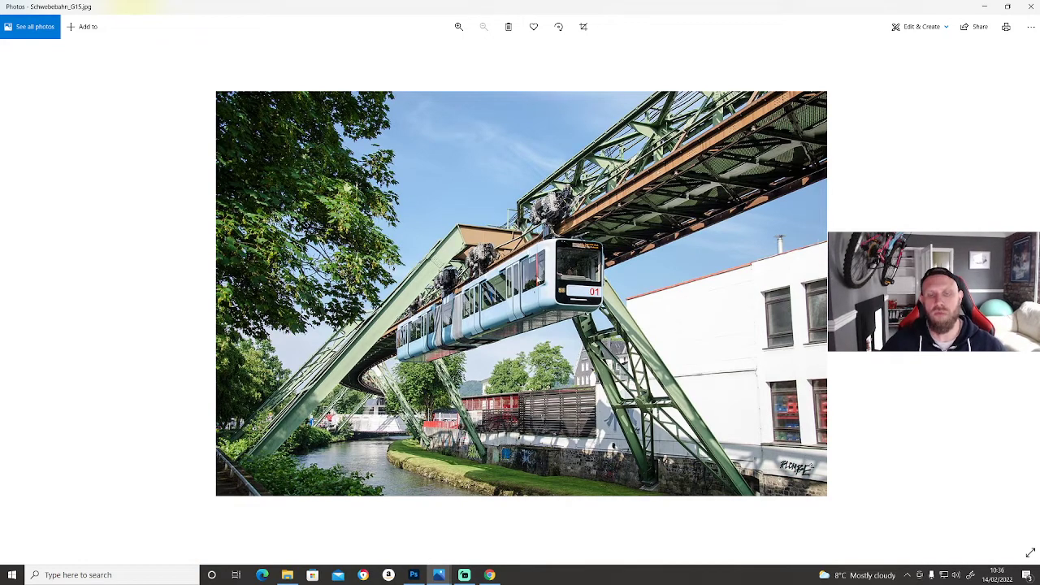
{"action": "left_click", "coordinate": [984, 7]}
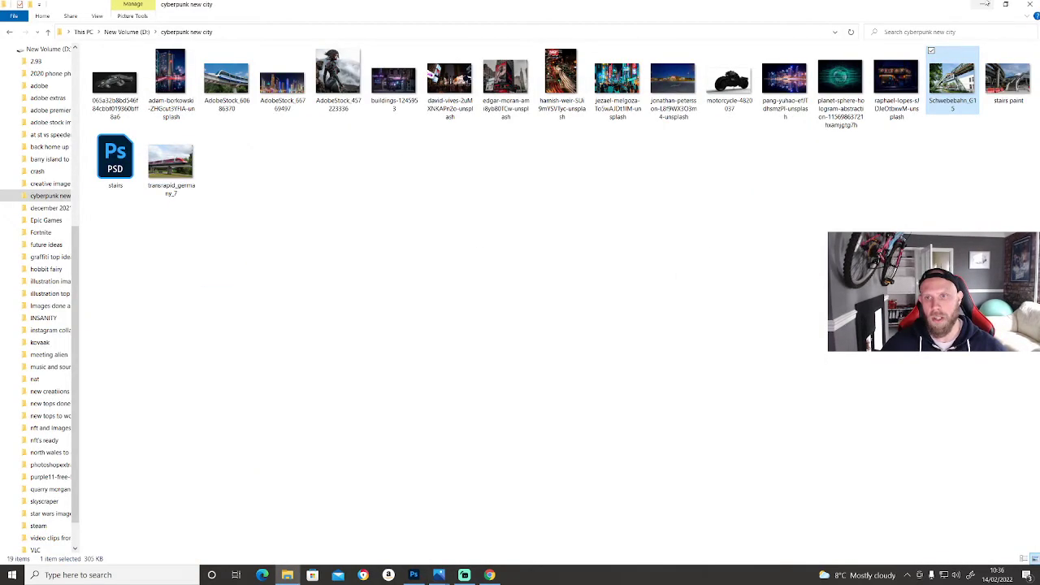
{"action": "left_click", "coordinate": [984, 8]}
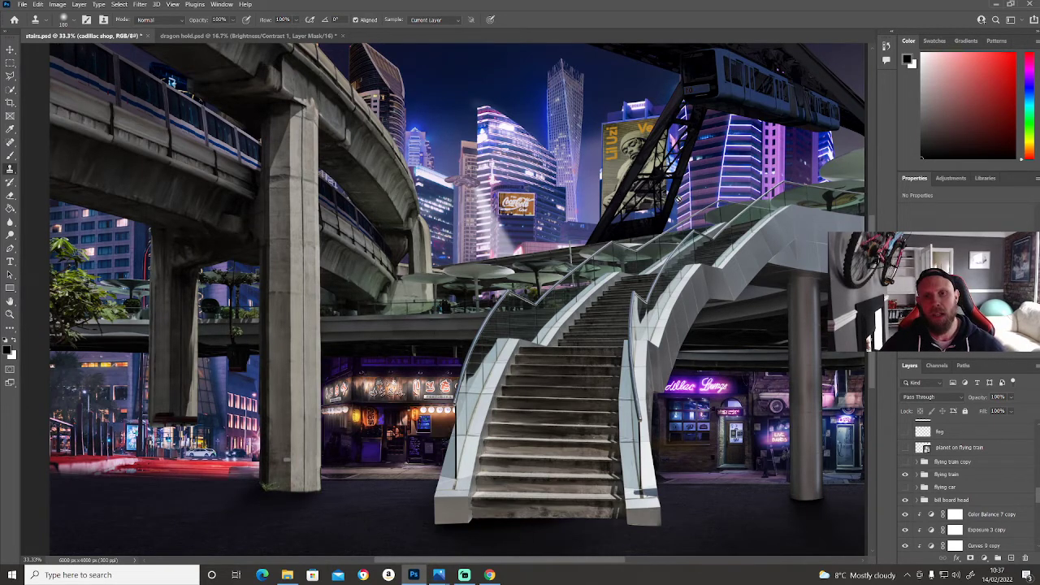
Step: Hide Layer 27 and the topmost Hue/Saturation copy in the flying train group, and compare the train with and without its Brightness/Contrast 2 darkening
{"action": "left_click", "coordinate": [919, 474]}
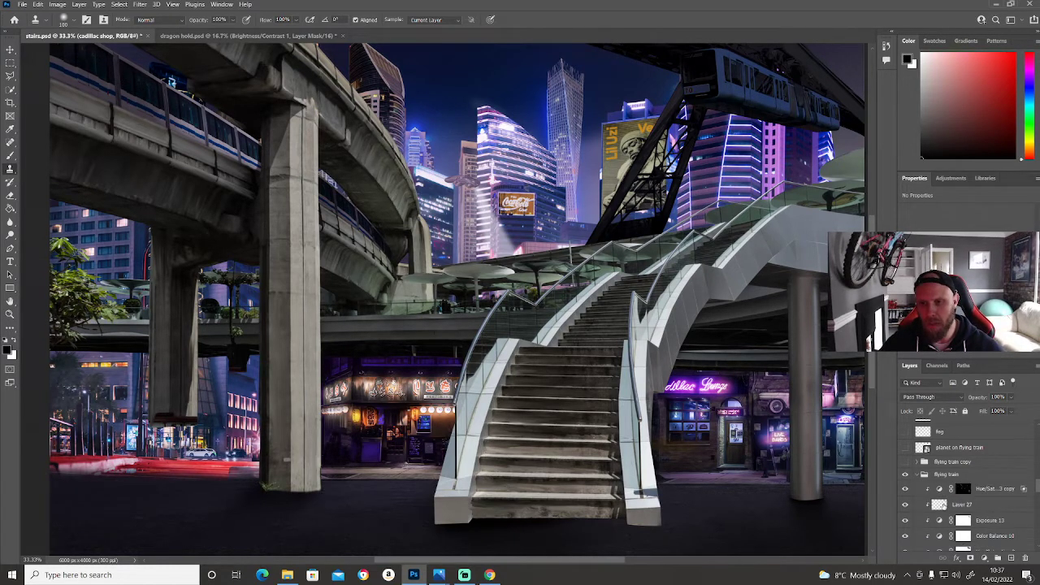
{"action": "left_click", "coordinate": [905, 489]}
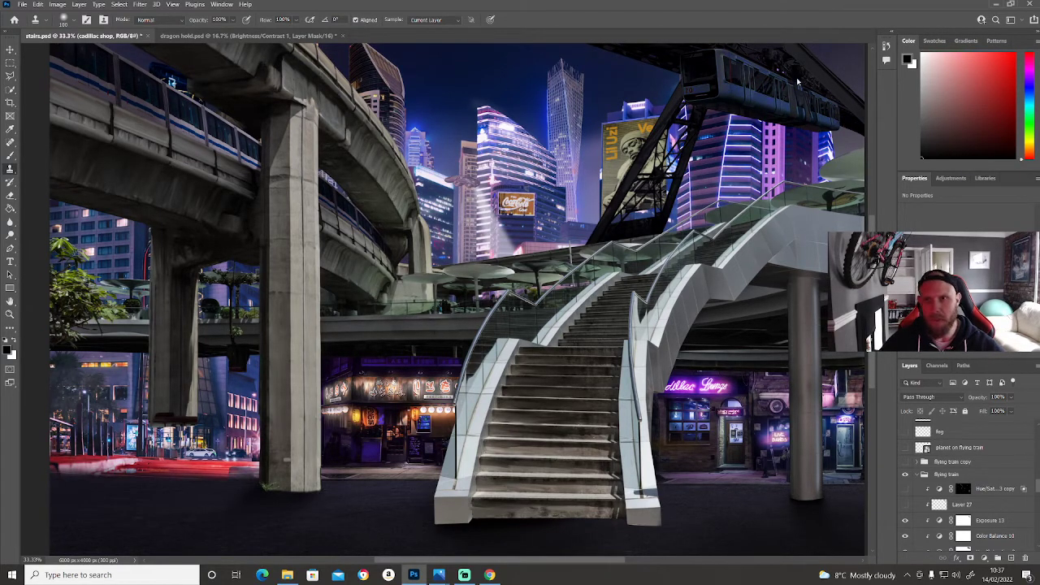
{"action": "scroll", "coordinate": [805, 78], "scroll_direction": "up", "scroll_amount": 1}
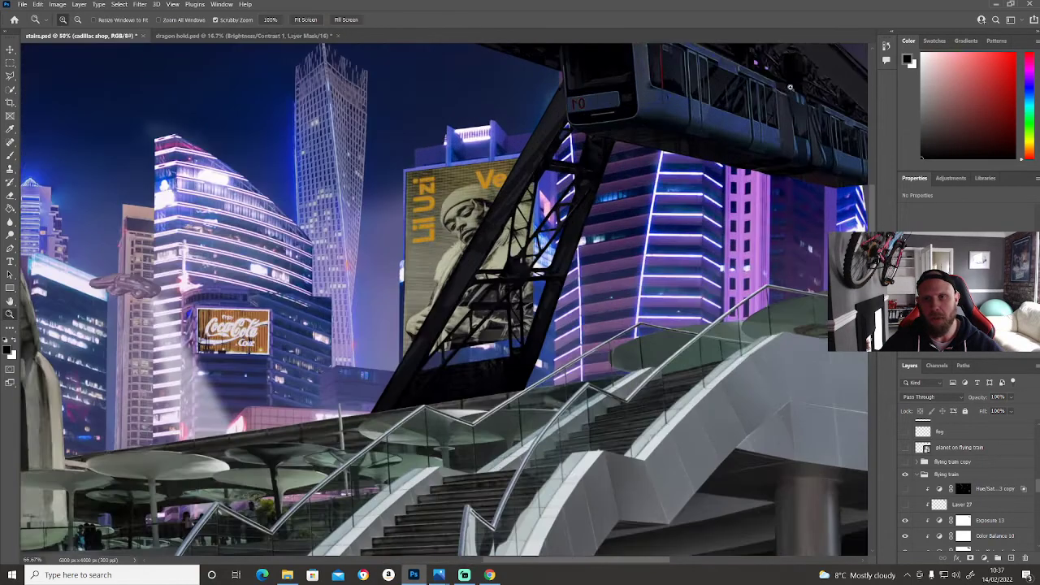
{"action": "left_click_drag", "start_coordinate": [805, 77], "coordinate": [664, 247]}
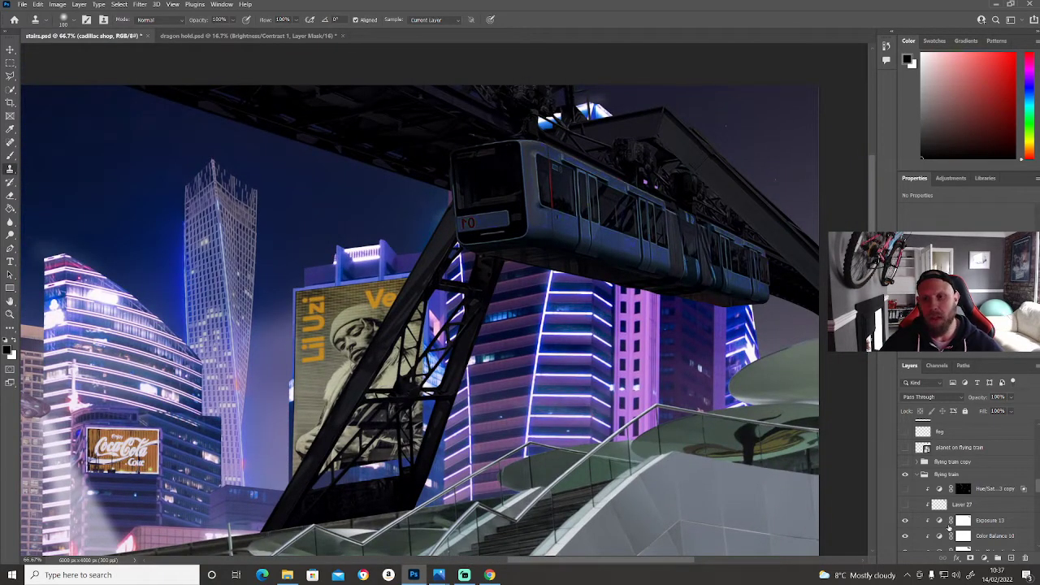
{"action": "scroll", "coordinate": [949, 527], "scroll_direction": "down", "scroll_amount": 3}
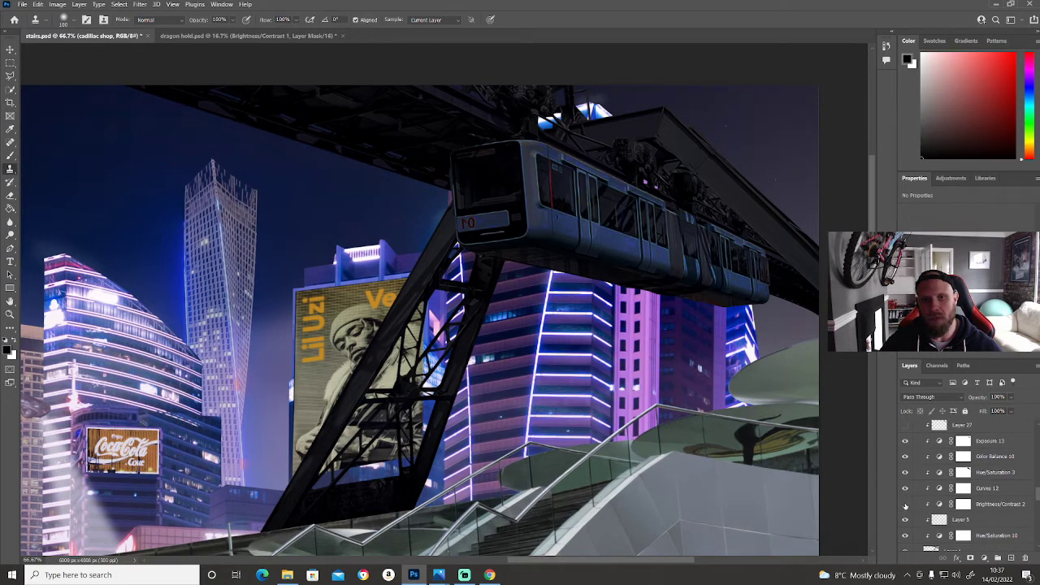
{"action": "left_click", "coordinate": [905, 505]}
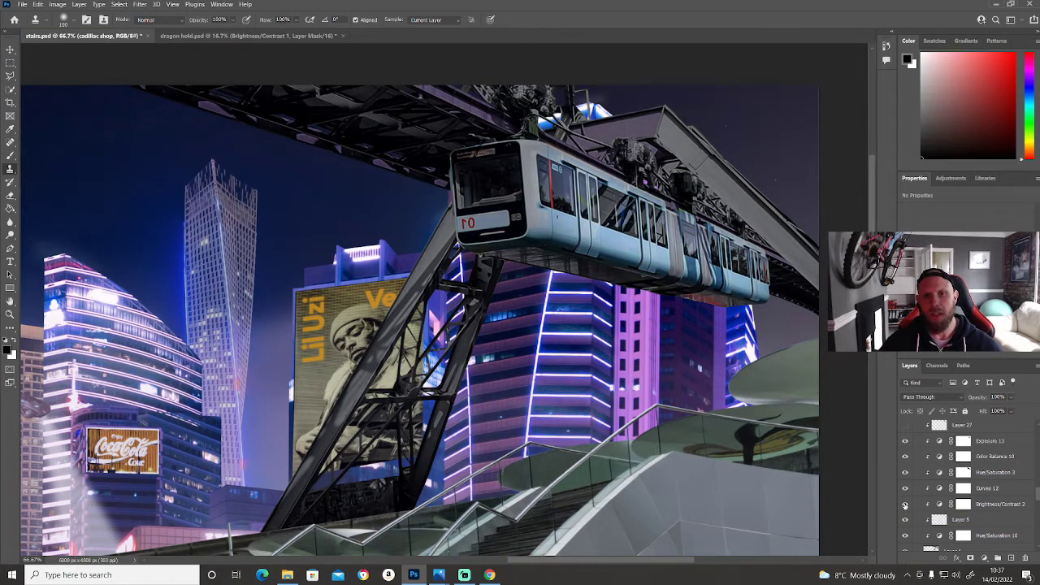
{"action": "left_click", "coordinate": [905, 505]}
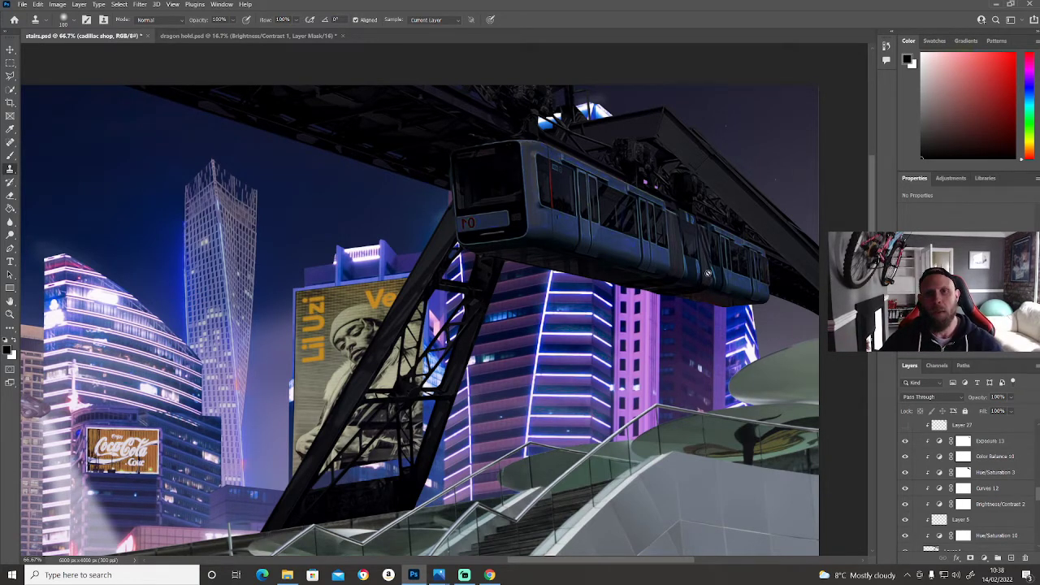
Step: Show Layer 27 and the topmost Hue/Saturation copy again, and collapse the flying train group
{"action": "scroll", "coordinate": [972, 444], "scroll_direction": "up", "scroll_amount": 3}
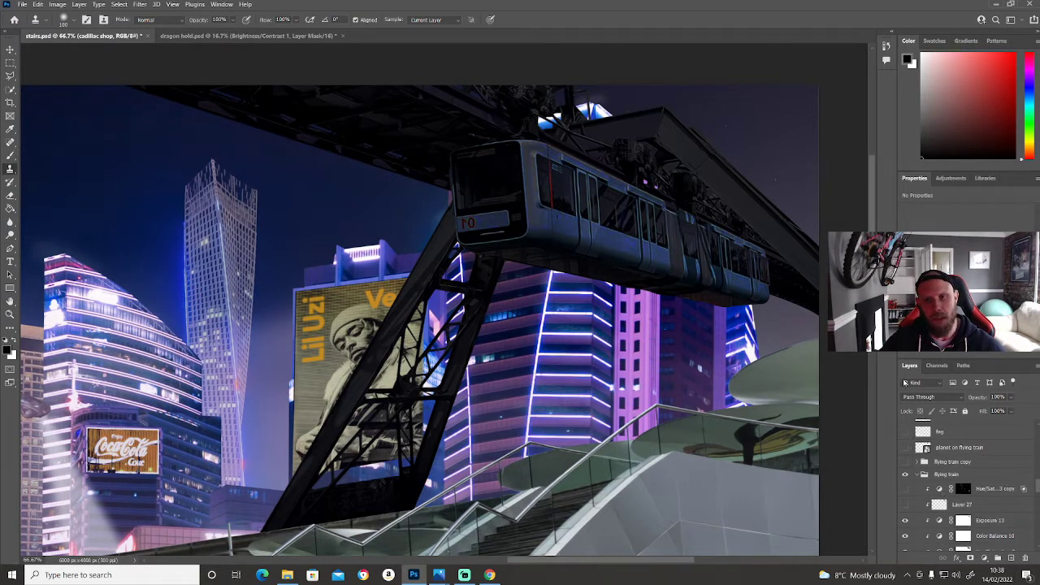
{"action": "left_click", "coordinate": [906, 504]}
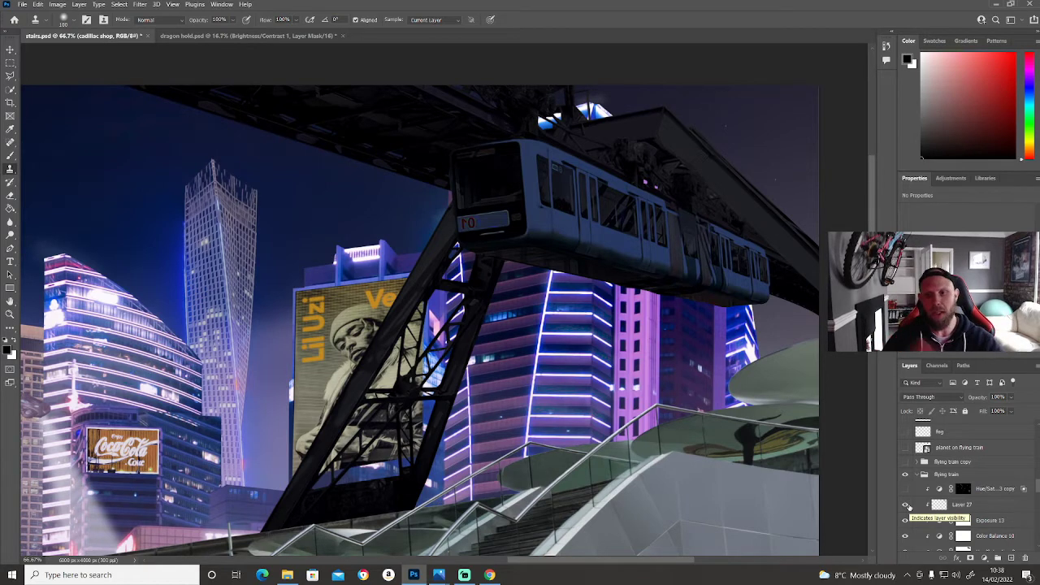
{"action": "left_click", "coordinate": [906, 488]}
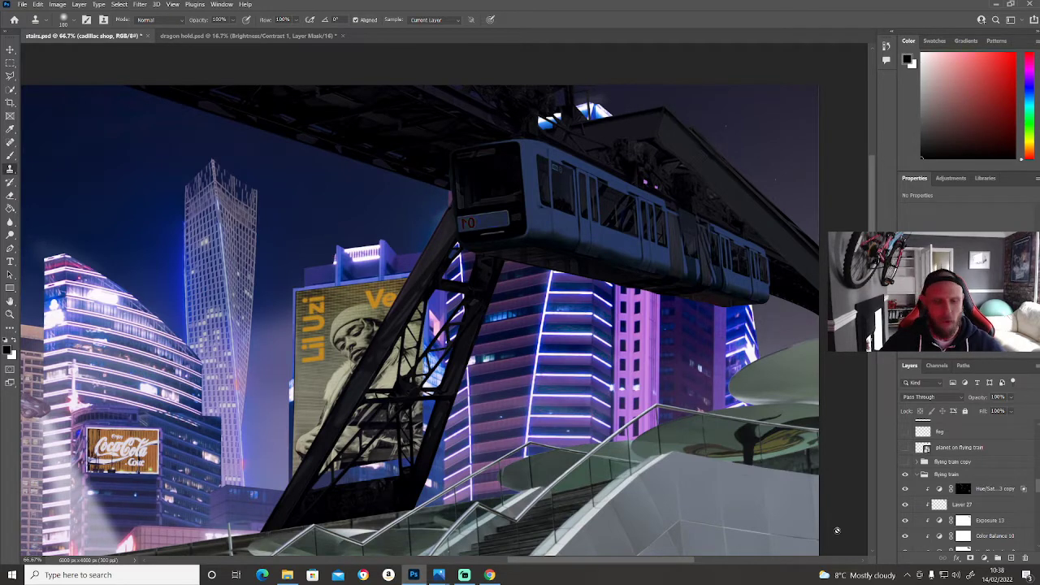
{"action": "key", "text": "ctrl+0"}
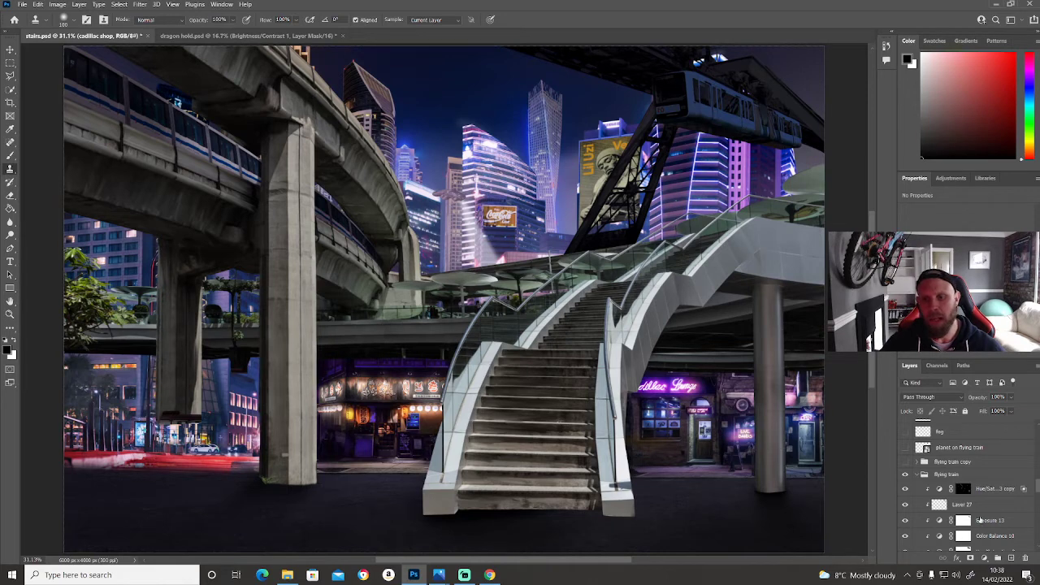
{"action": "left_click", "coordinate": [916, 476]}
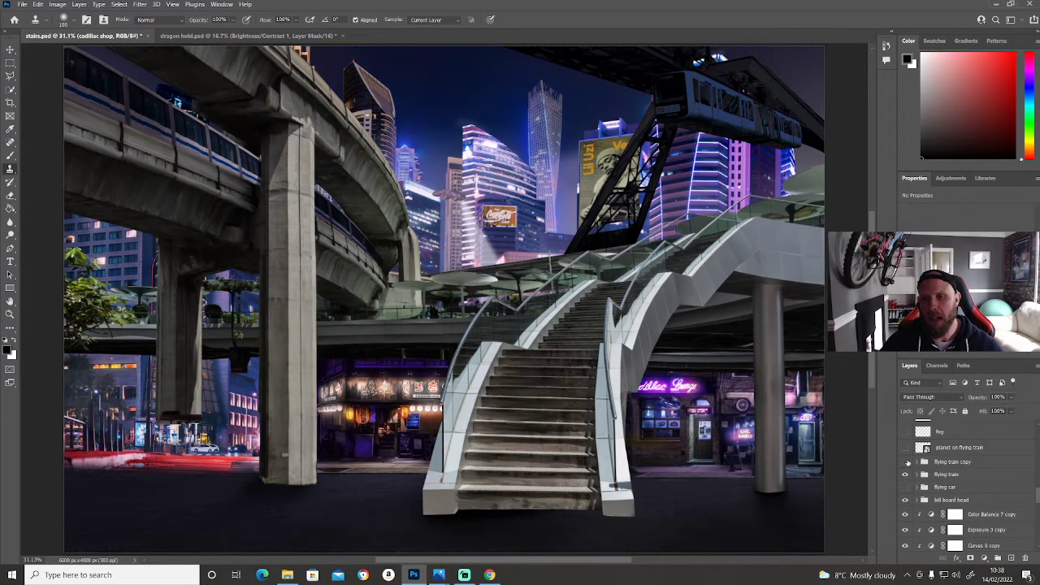
Step: Show the flying train copy group and compare the planet on flying train layer on and off, leaving it visible
{"action": "left_click", "coordinate": [905, 463]}
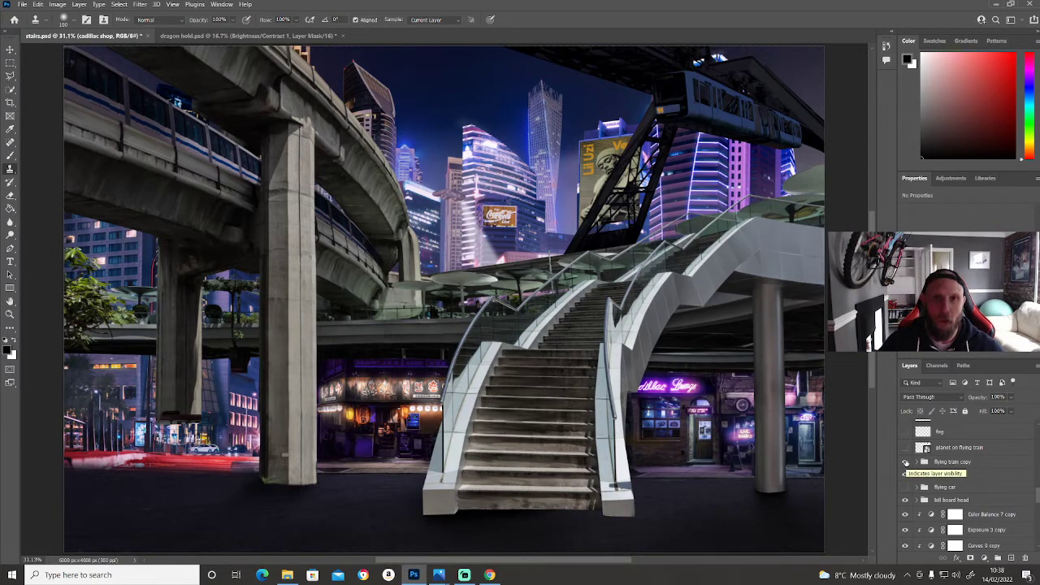
{"action": "left_click", "coordinate": [906, 462]}
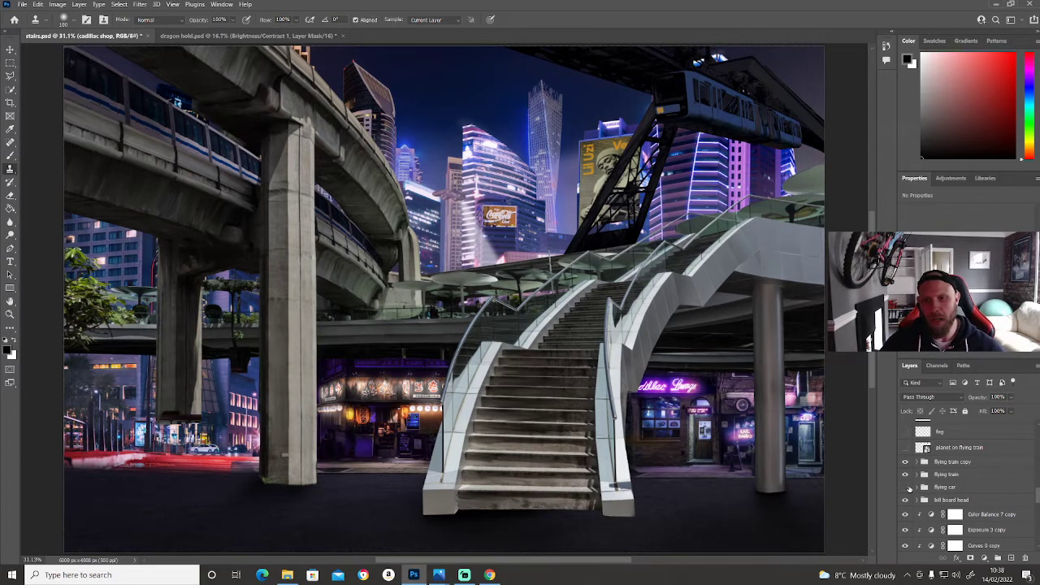
{"action": "left_click", "coordinate": [905, 447]}
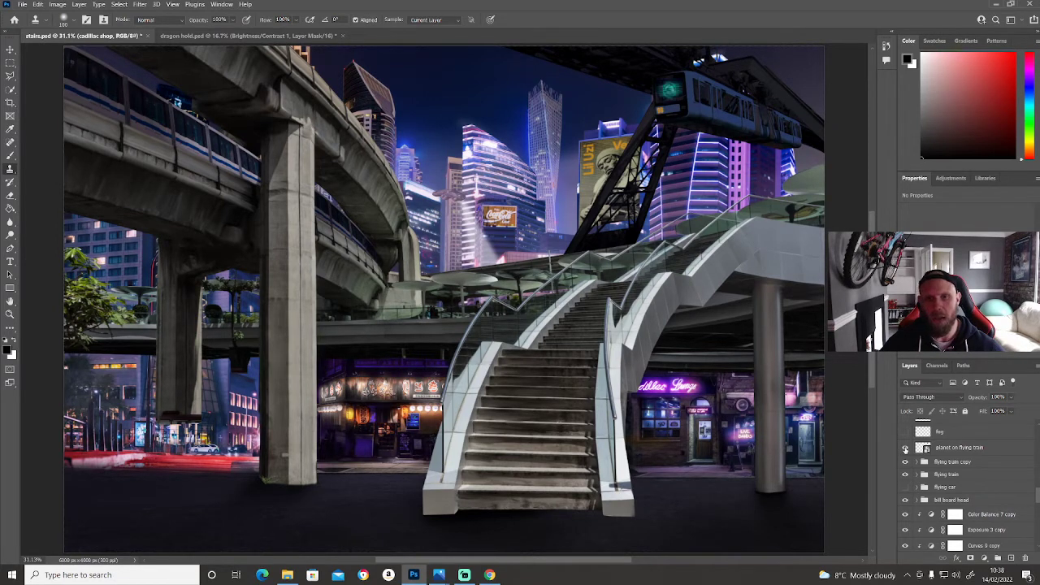
{"action": "left_click", "coordinate": [905, 448]}
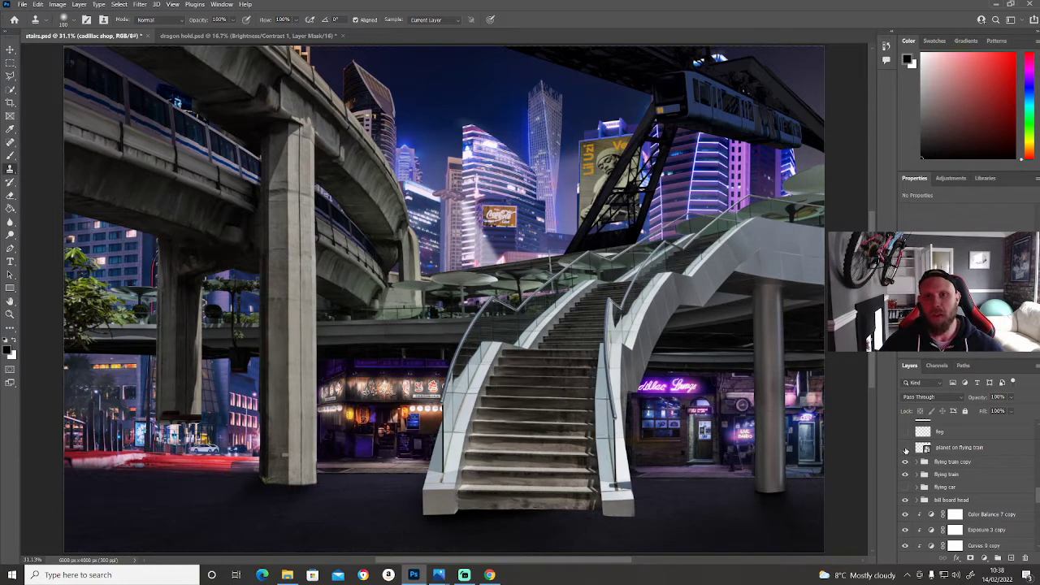
{"action": "left_click", "coordinate": [905, 448]}
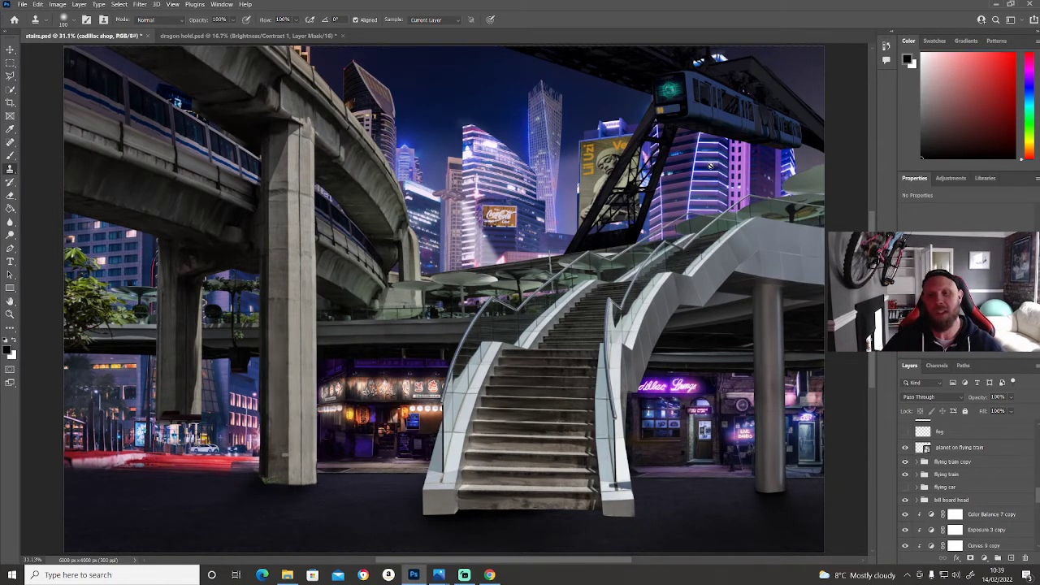
Step: Find the bullets train group in the layer stack and show it
{"action": "scroll", "coordinate": [926, 489], "scroll_direction": "up", "scroll_amount": 1}
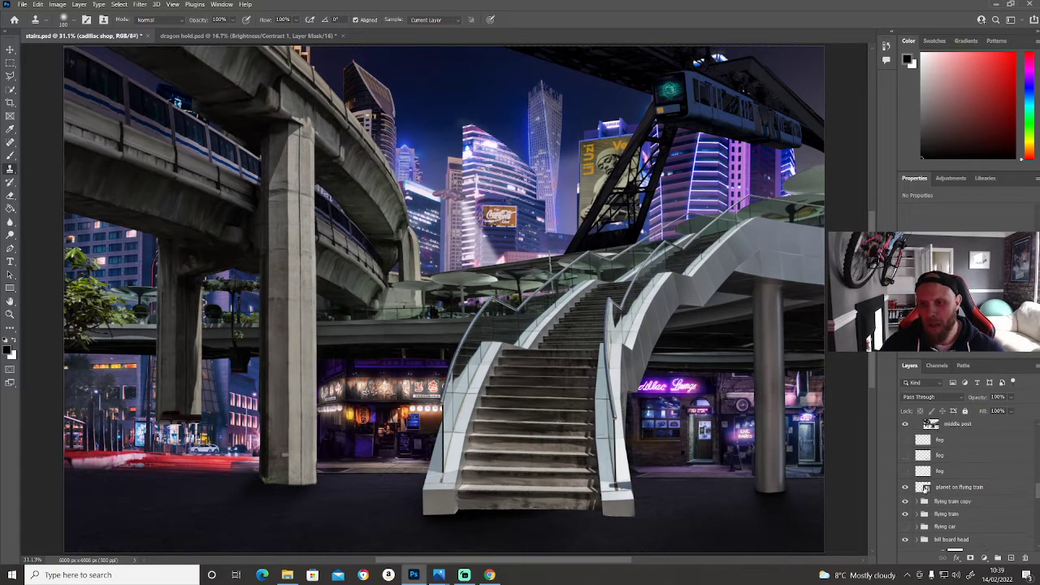
{"action": "scroll", "coordinate": [926, 482], "scroll_direction": "down", "scroll_amount": 3}
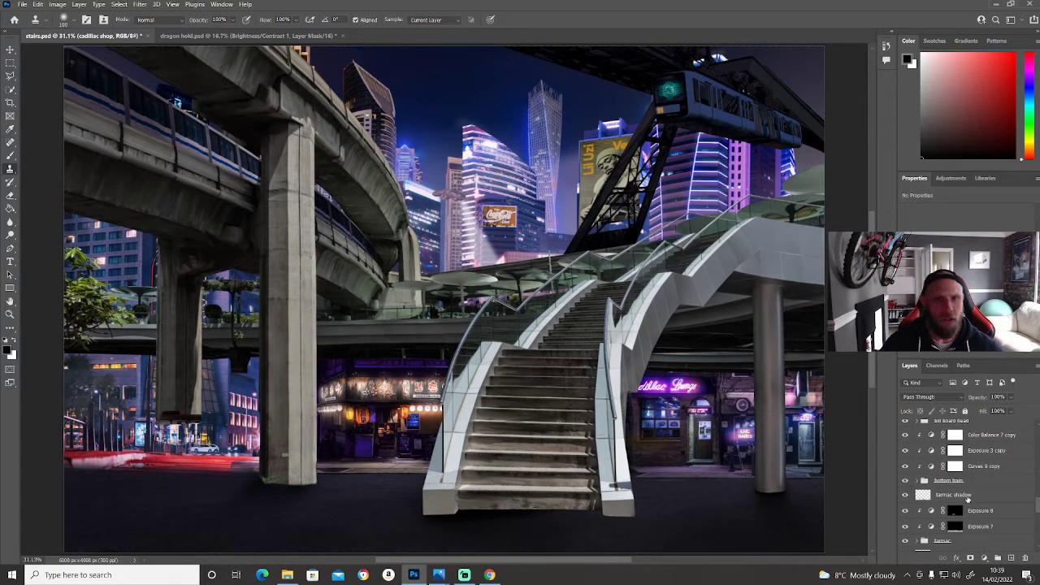
{"action": "scroll", "coordinate": [967, 500], "scroll_direction": "down", "scroll_amount": 6}
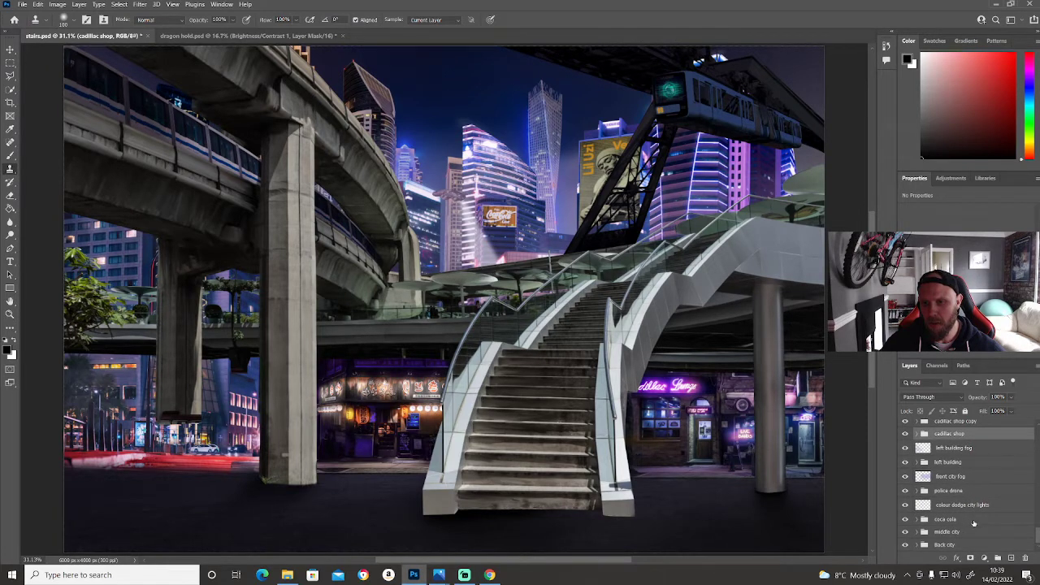
{"action": "scroll", "coordinate": [971, 521], "scroll_direction": "up", "scroll_amount": 3}
{"action": "scroll", "coordinate": [974, 525], "scroll_direction": "up", "scroll_amount": 3}
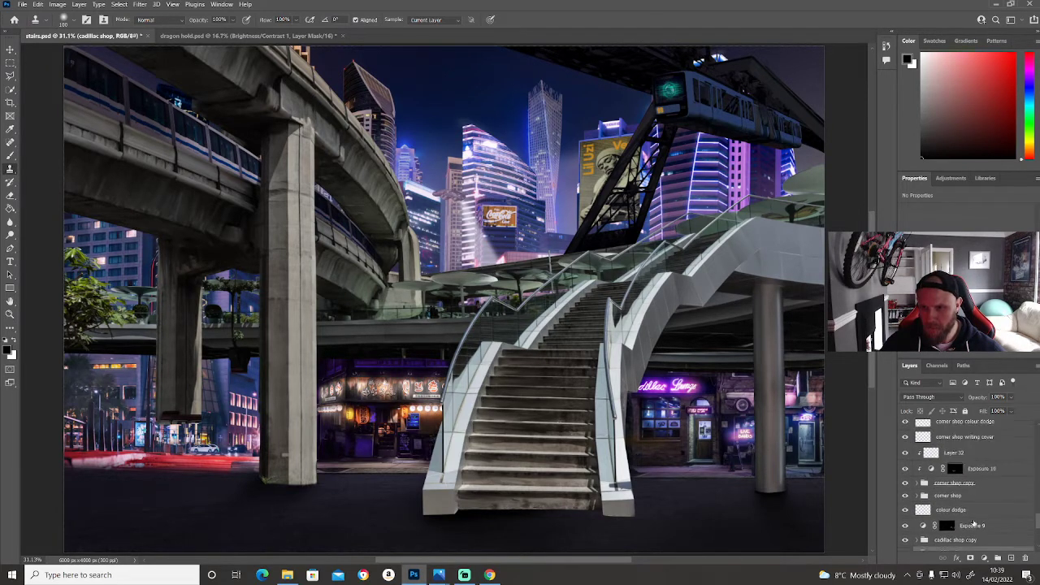
{"action": "scroll", "coordinate": [974, 522], "scroll_direction": "up", "scroll_amount": 6}
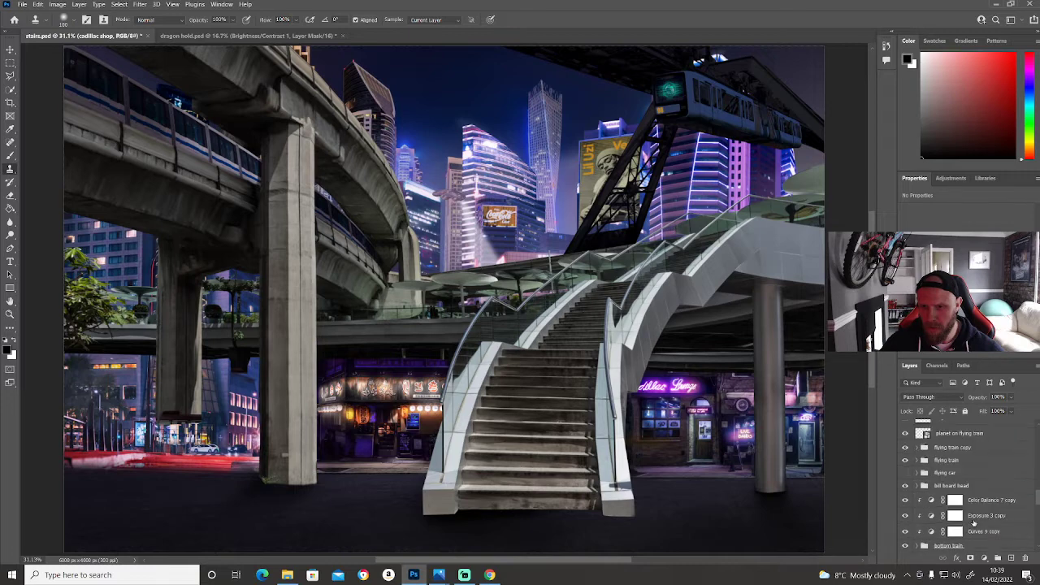
{"action": "scroll", "coordinate": [973, 523], "scroll_direction": "up", "scroll_amount": 1}
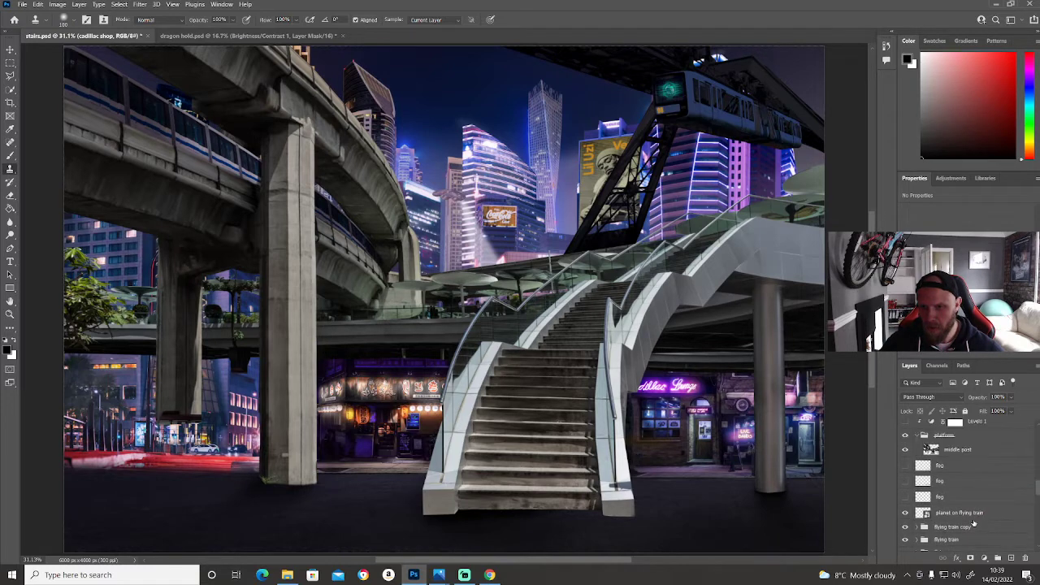
{"action": "scroll", "coordinate": [973, 523], "scroll_direction": "up", "scroll_amount": 1}
{"action": "scroll", "coordinate": [973, 523], "scroll_direction": "up", "scroll_amount": 4}
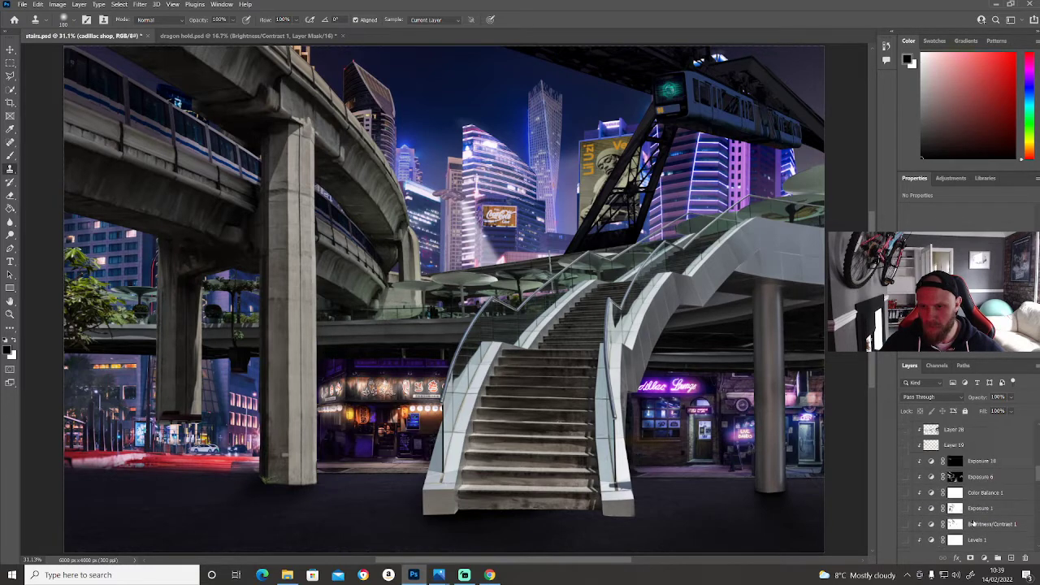
{"action": "scroll", "coordinate": [974, 524], "scroll_direction": "up", "scroll_amount": 3}
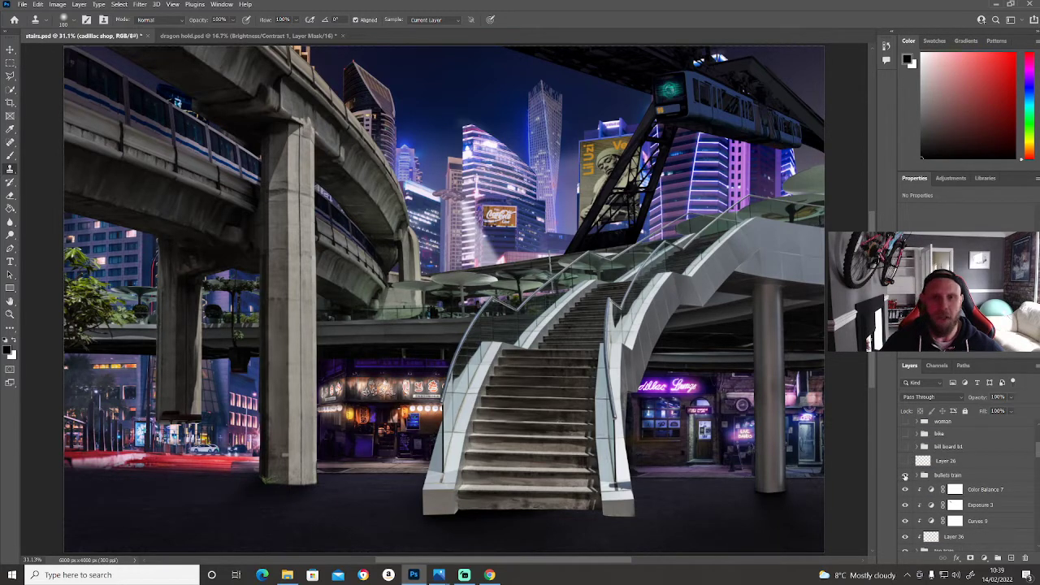
{"action": "left_click", "coordinate": [905, 476]}
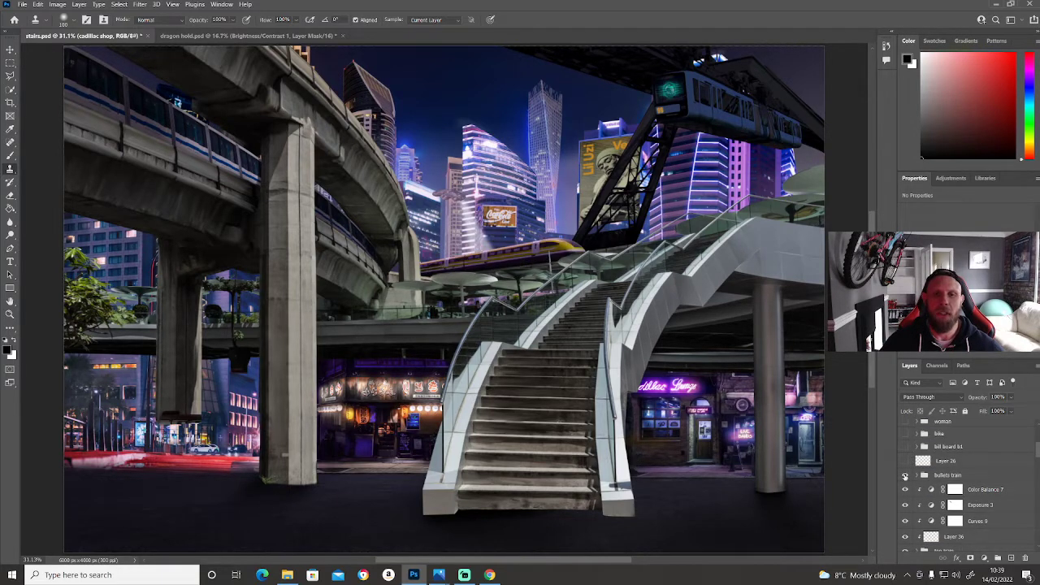
Step: View the transrapid_germany_7 source photo from the cyberpunk new city folder and return to Photoshop
{"action": "left_click", "coordinate": [287, 575]}
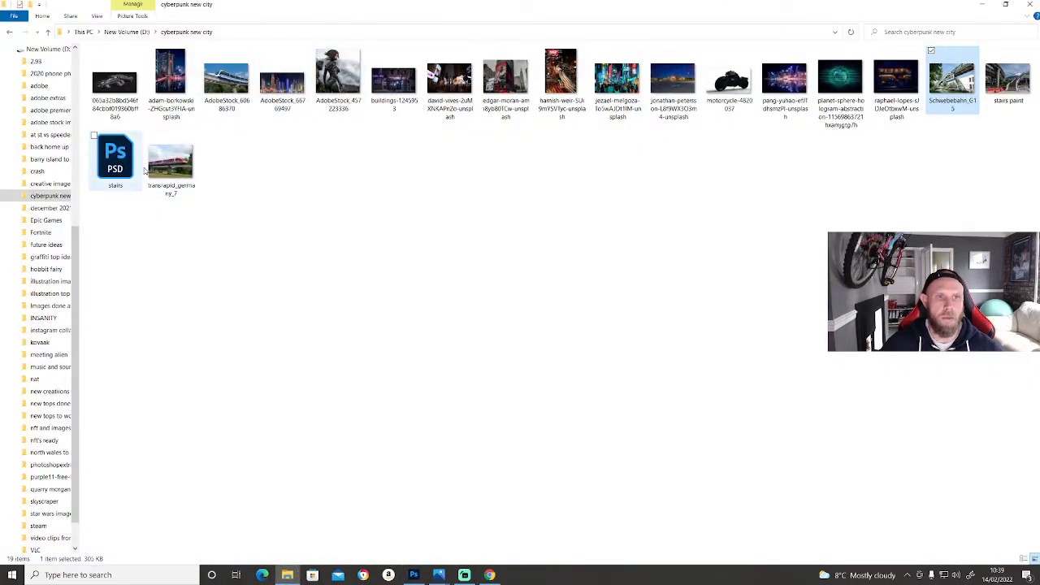
{"action": "double_click", "coordinate": [171, 162]}
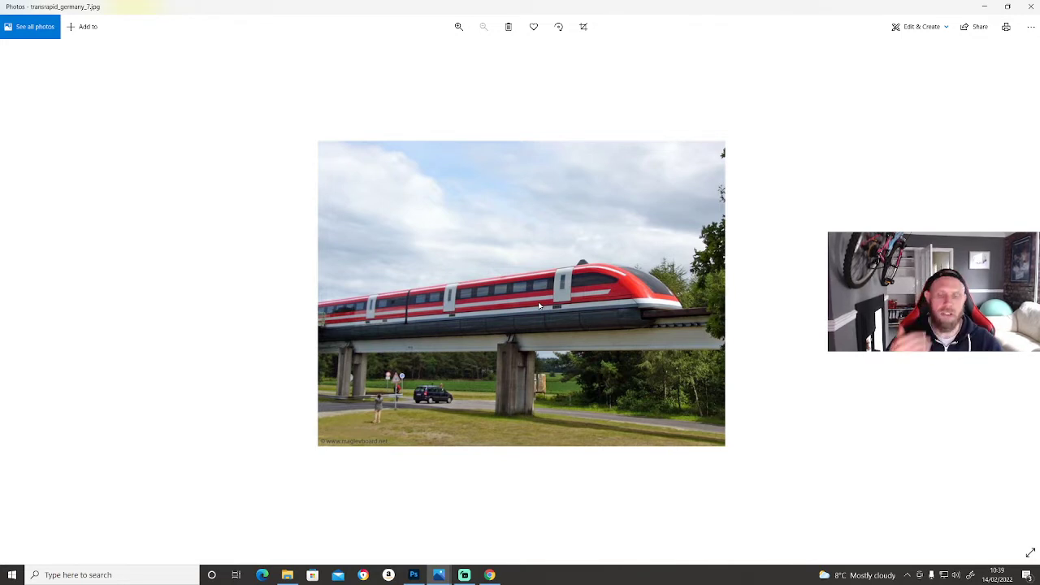
{"action": "left_click", "coordinate": [984, 6]}
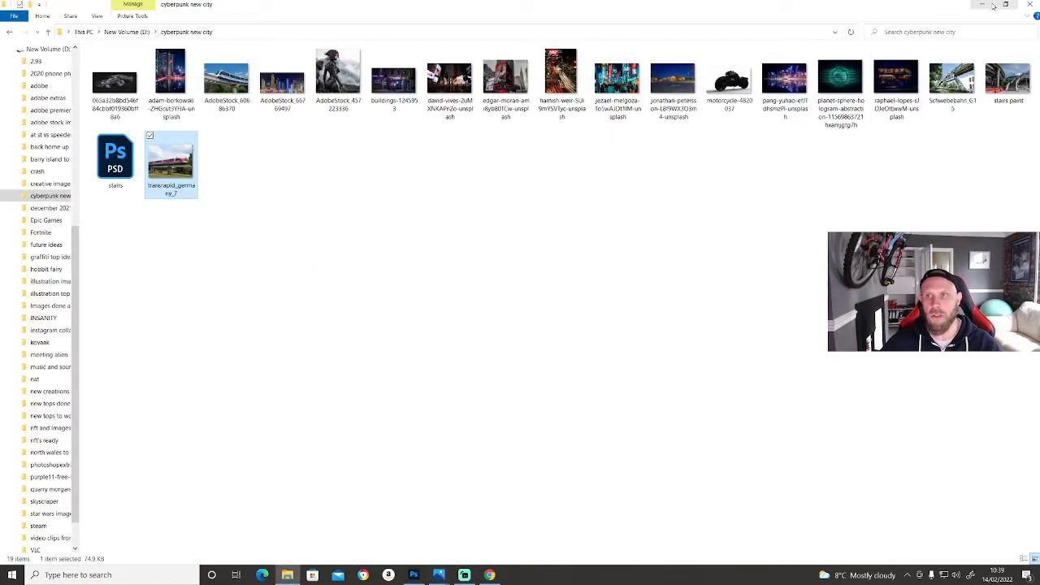
{"action": "left_click", "coordinate": [986, 4]}
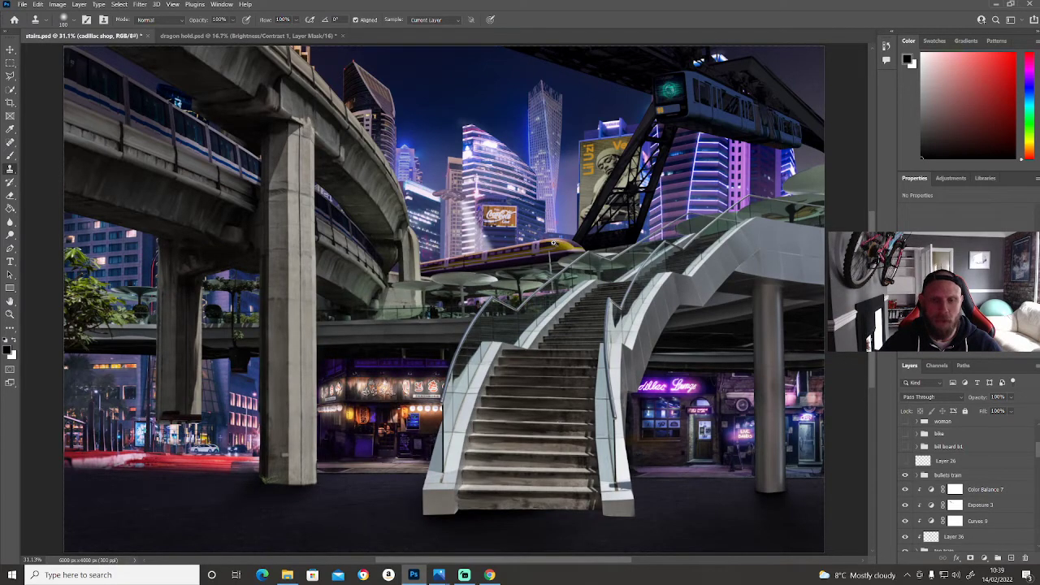
Step: Expand the top train and bullets train groups and compare the bullet train with and without its Hue/Saturation 9 recolouring
{"action": "scroll", "coordinate": [553, 242], "scroll_direction": "up", "scroll_amount": 3}
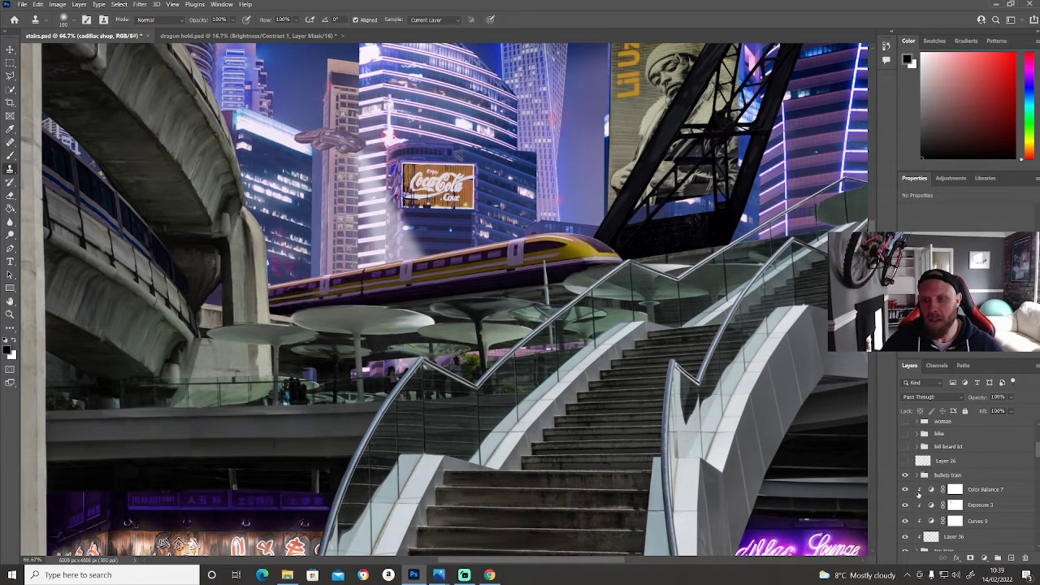
{"action": "scroll", "coordinate": [919, 521], "scroll_direction": "down", "scroll_amount": 2}
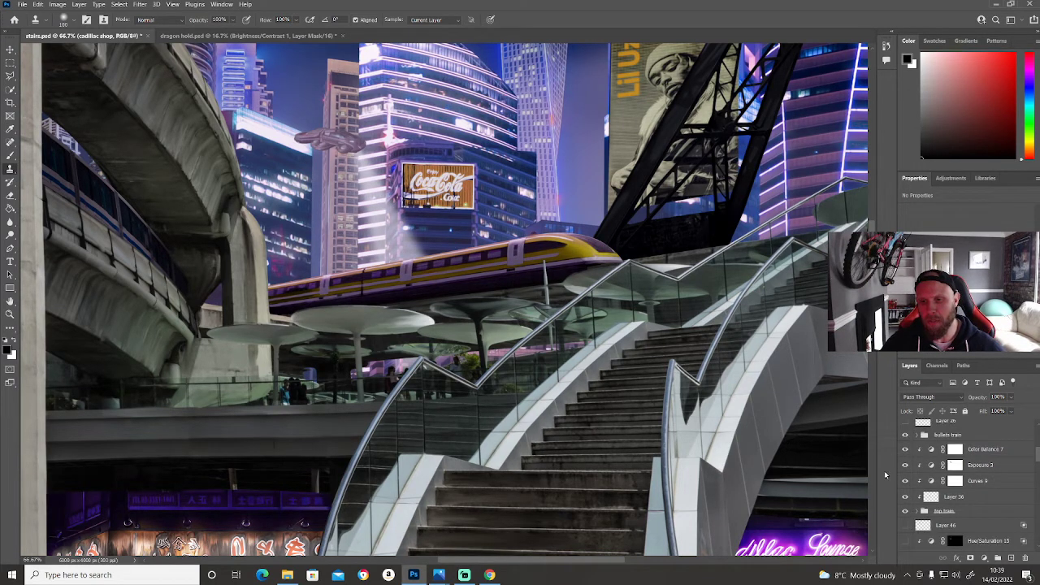
{"action": "left_click", "coordinate": [918, 510]}
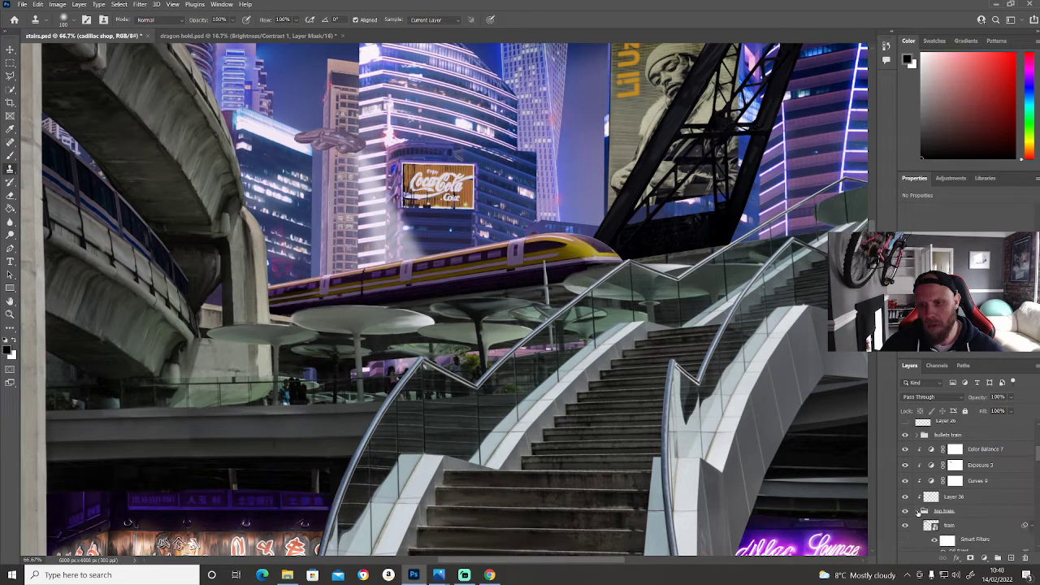
{"action": "scroll", "coordinate": [969, 527], "scroll_direction": "down", "scroll_amount": 2}
{"action": "scroll", "coordinate": [964, 504], "scroll_direction": "up", "scroll_amount": 2}
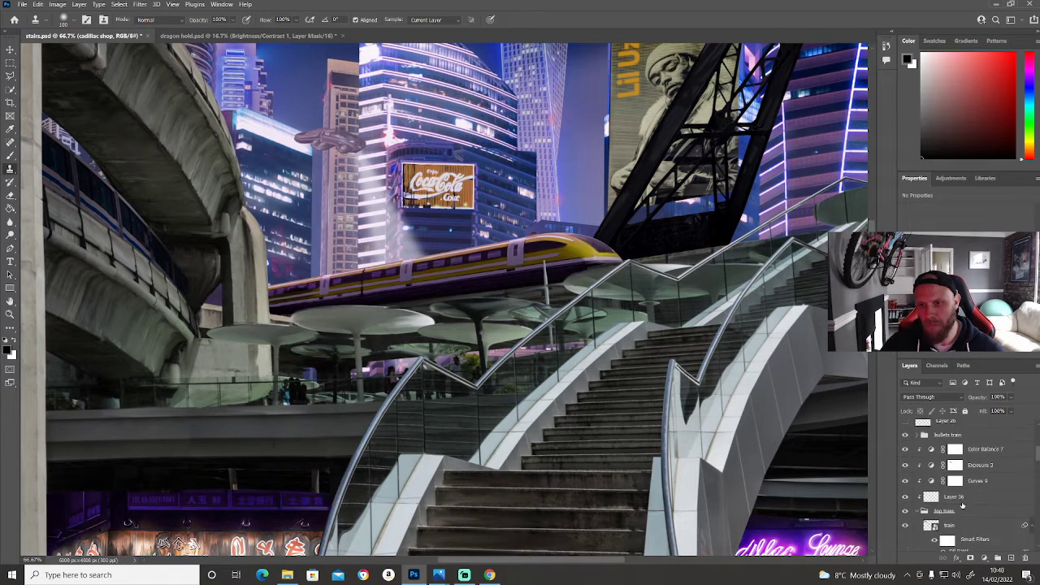
{"action": "left_click", "coordinate": [917, 437]}
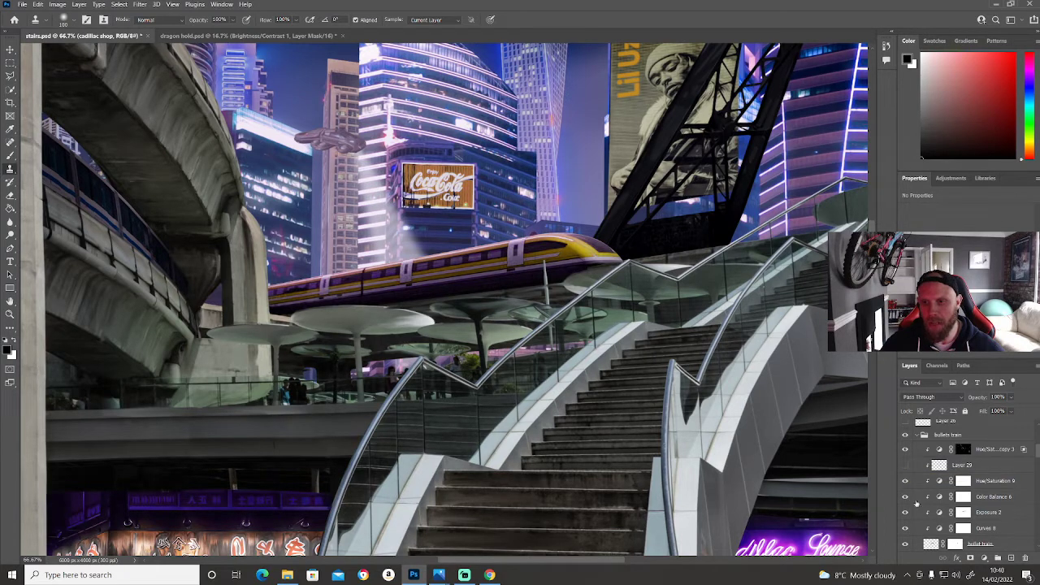
{"action": "scroll", "coordinate": [916, 504], "scroll_direction": "down", "scroll_amount": 2}
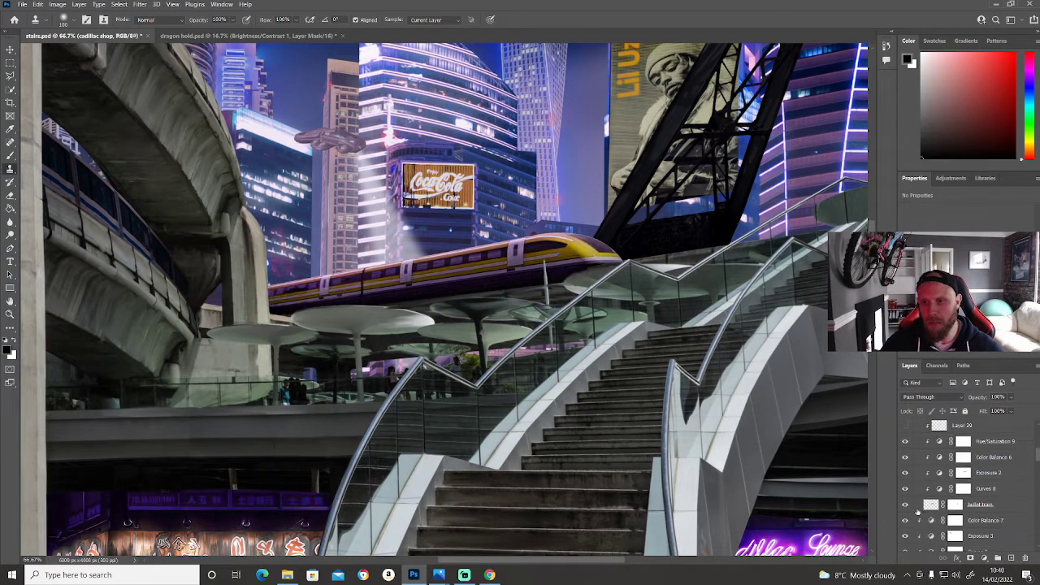
{"action": "left_click", "coordinate": [908, 447]}
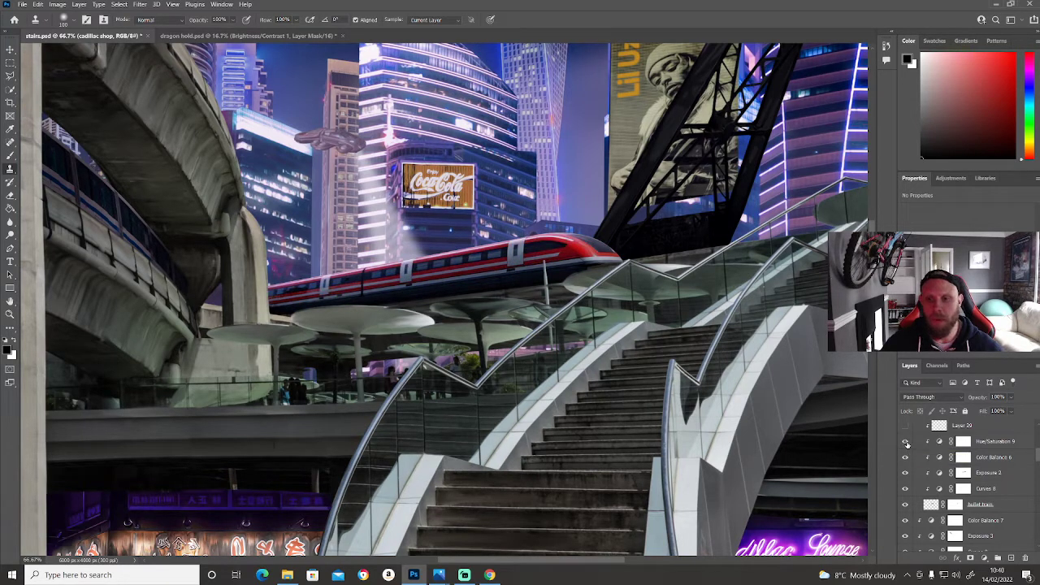
{"action": "left_click", "coordinate": [907, 444]}
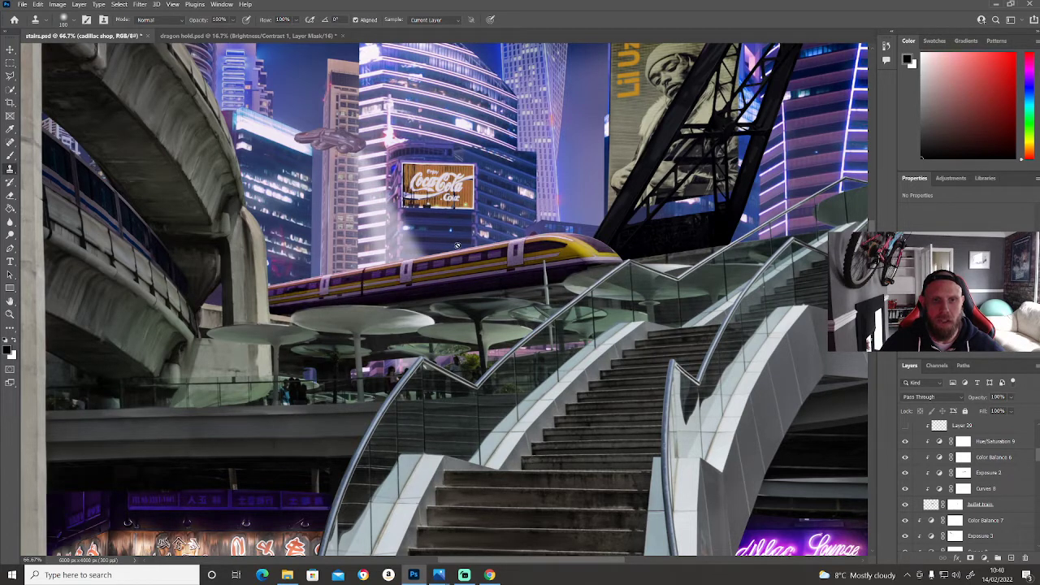
Step: Show Layer 29 in the bullets train group and collapse the group
{"action": "scroll", "coordinate": [947, 464], "scroll_direction": "up", "scroll_amount": 3}
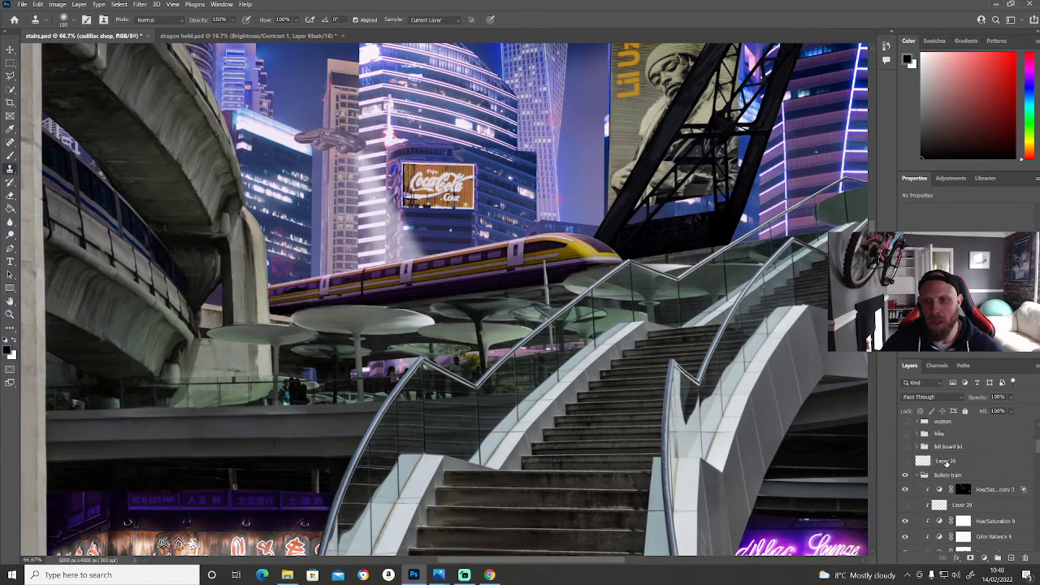
{"action": "left_click", "coordinate": [906, 506]}
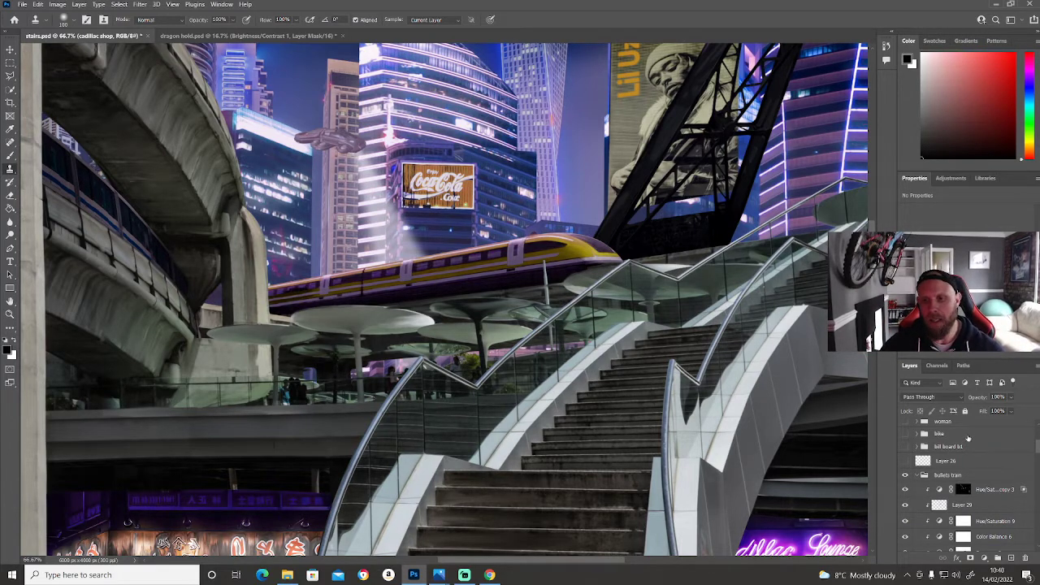
{"action": "left_click", "coordinate": [917, 476]}
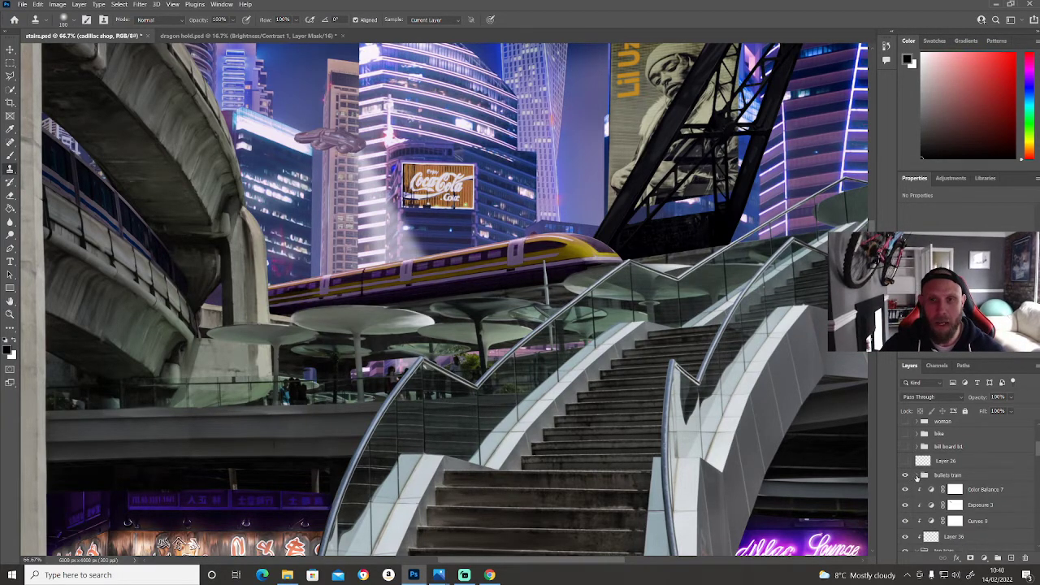
{"action": "key", "text": "ctrl+0"}
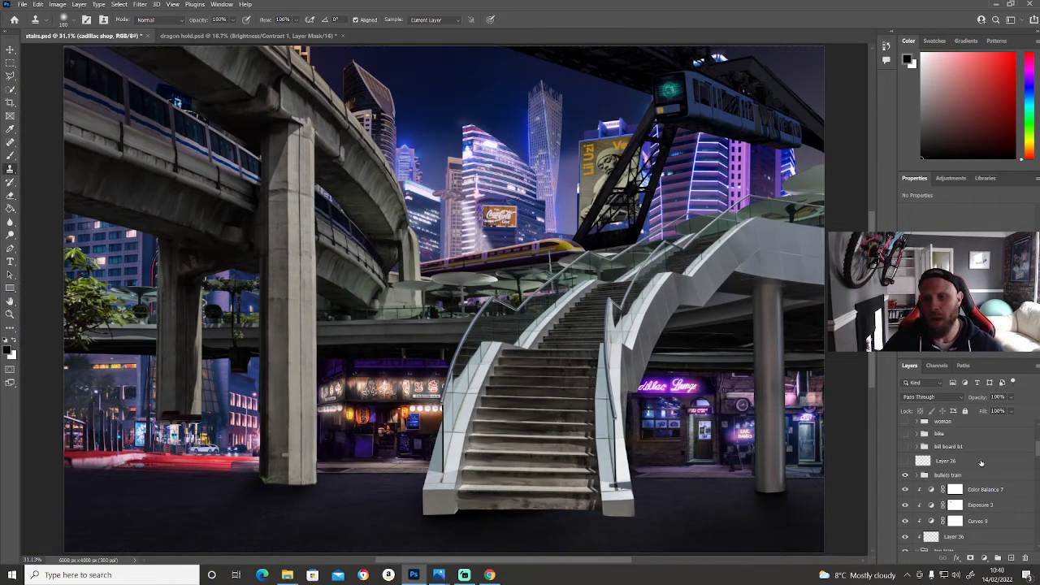
Step: Show Layer 26 and the bill board b1, bike and skip bill board groups
{"action": "left_click", "coordinate": [906, 461]}
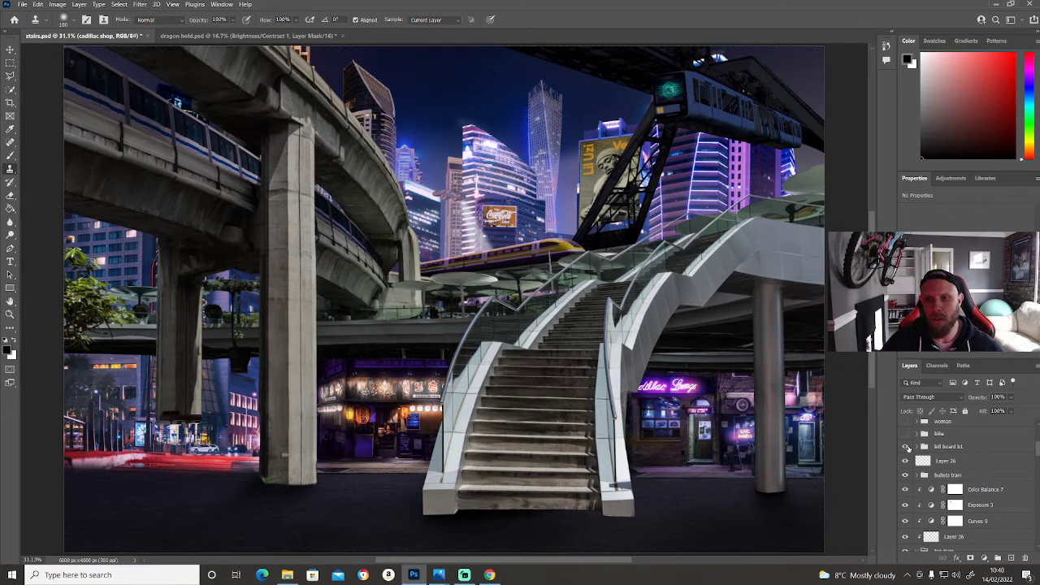
{"action": "left_click", "coordinate": [907, 447]}
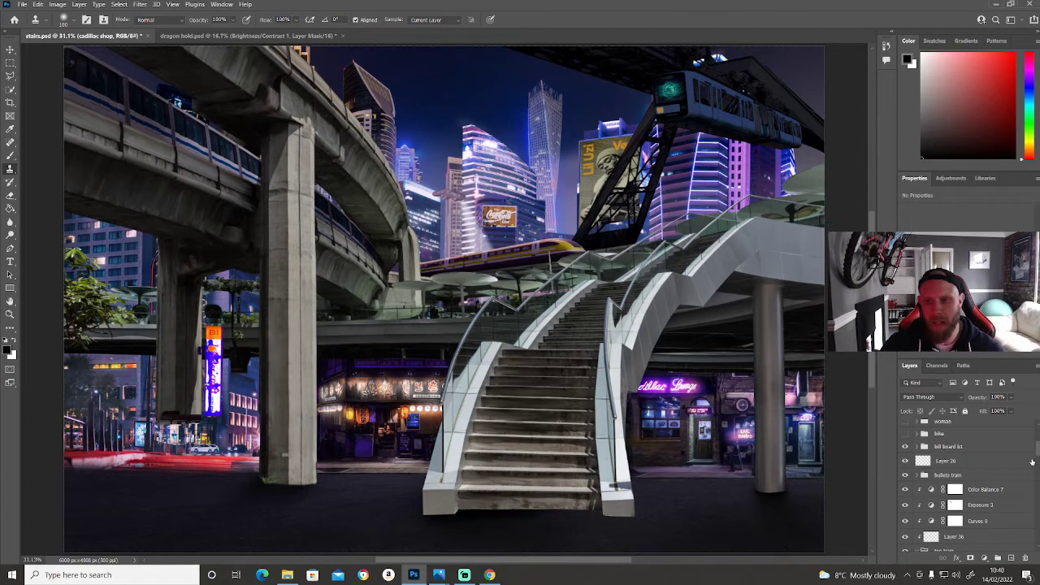
{"action": "left_click_drag", "start_coordinate": [1037, 450], "coordinate": [1037, 444]}
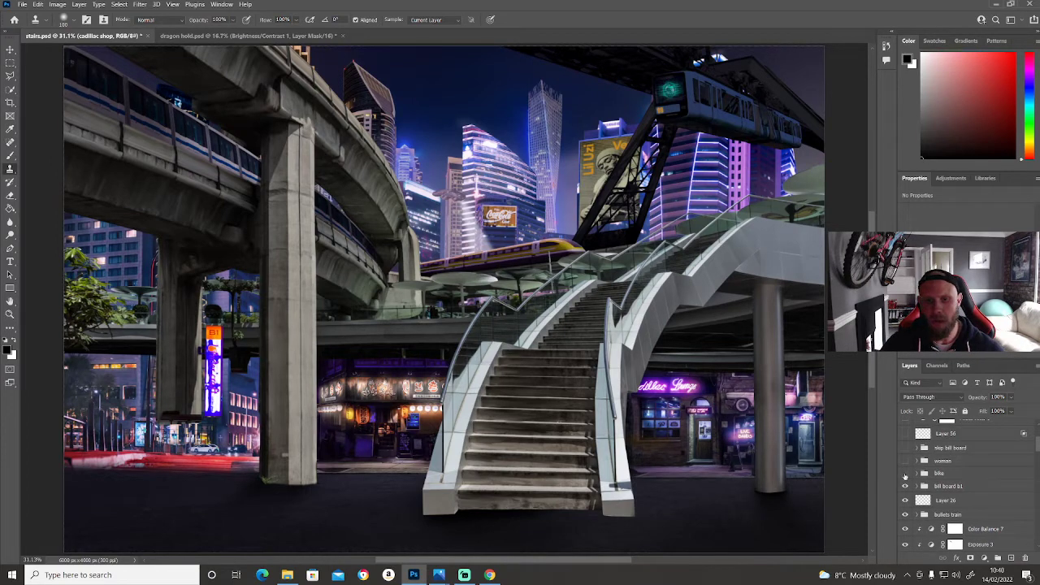
{"action": "left_click", "coordinate": [905, 474]}
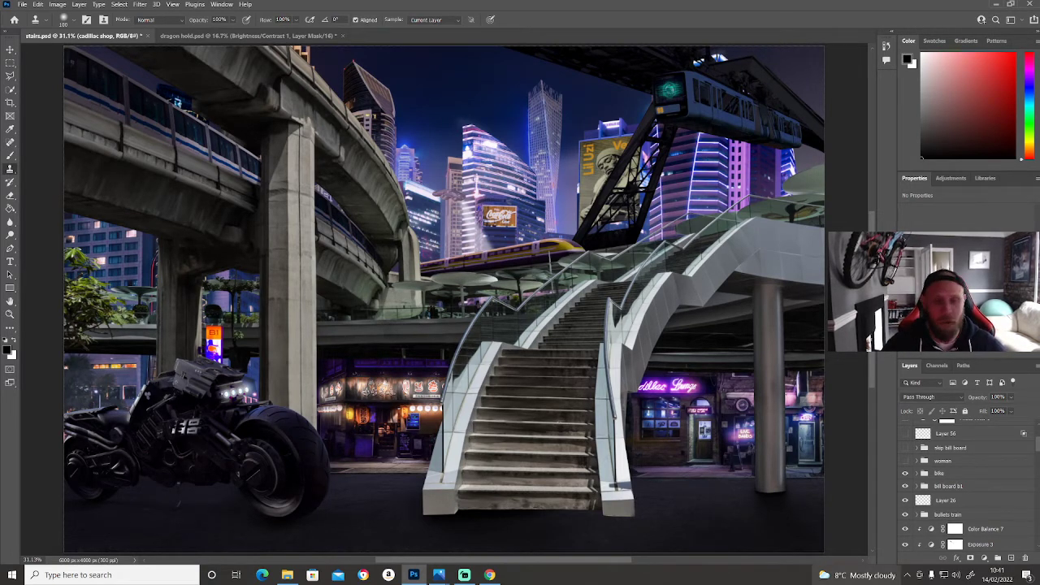
{"action": "left_click", "coordinate": [906, 449]}
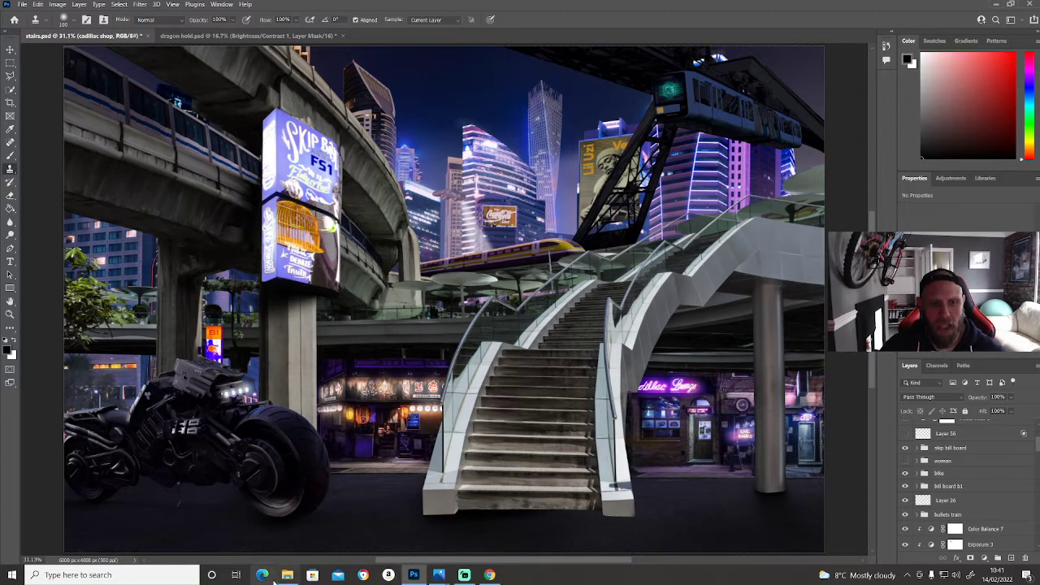
Step: Show the woman group in the cyberpunk city composite
{"action": "mouse_move", "coordinate": [287, 576]}
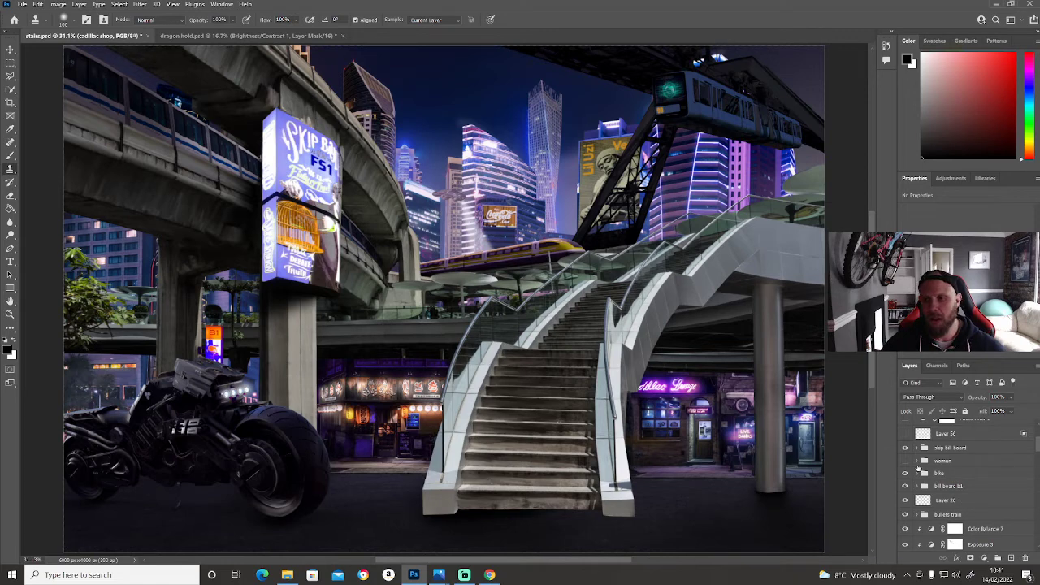
{"action": "scroll", "coordinate": [919, 466], "scroll_direction": "up", "scroll_amount": 3}
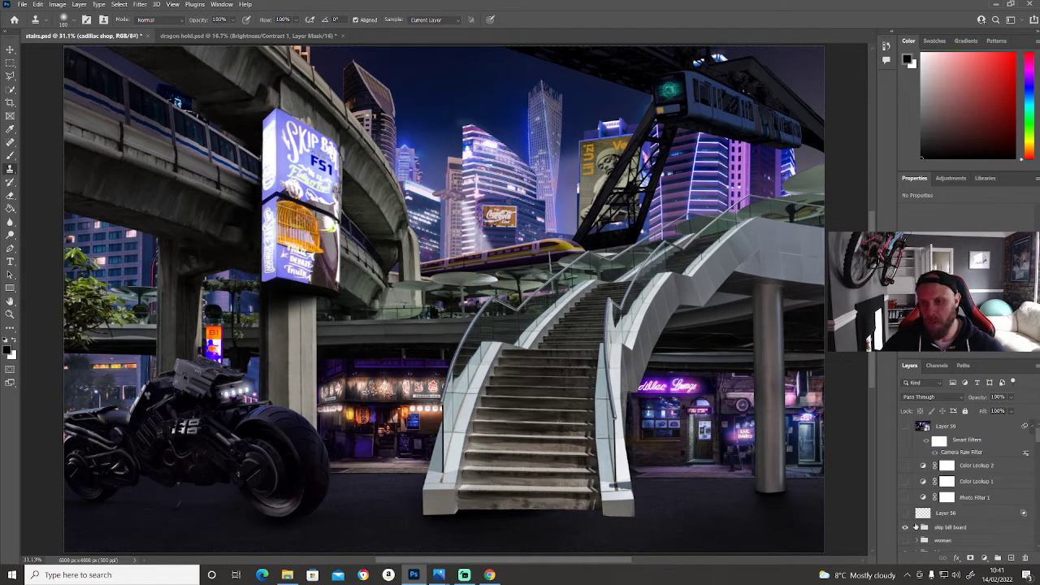
{"action": "scroll", "coordinate": [915, 524], "scroll_direction": "down", "scroll_amount": 2}
{"action": "left_click", "coordinate": [905, 502]}
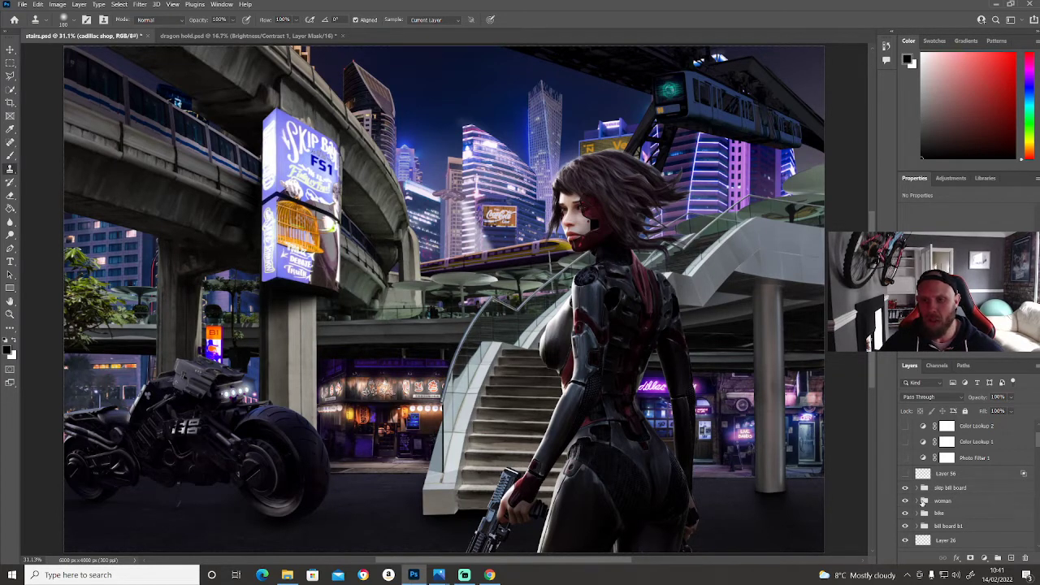
Step: Show the Levels 1, Brightness/Contrast 1, Exposure 1 and Color Balance 1 adjustments clipped to the platform group
{"action": "scroll", "coordinate": [928, 494], "scroll_direction": "down", "scroll_amount": 10}
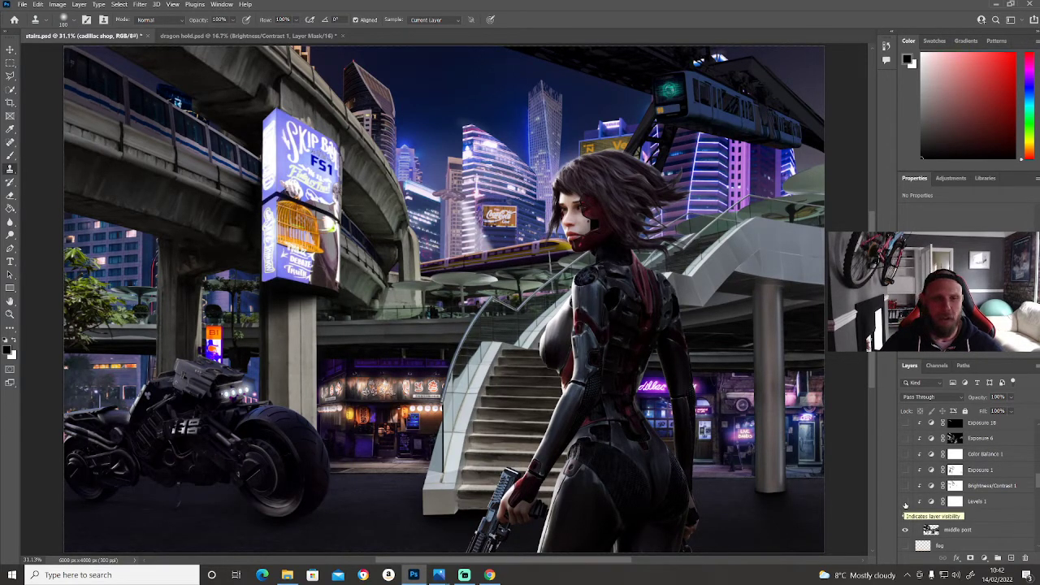
{"action": "left_click", "coordinate": [907, 502]}
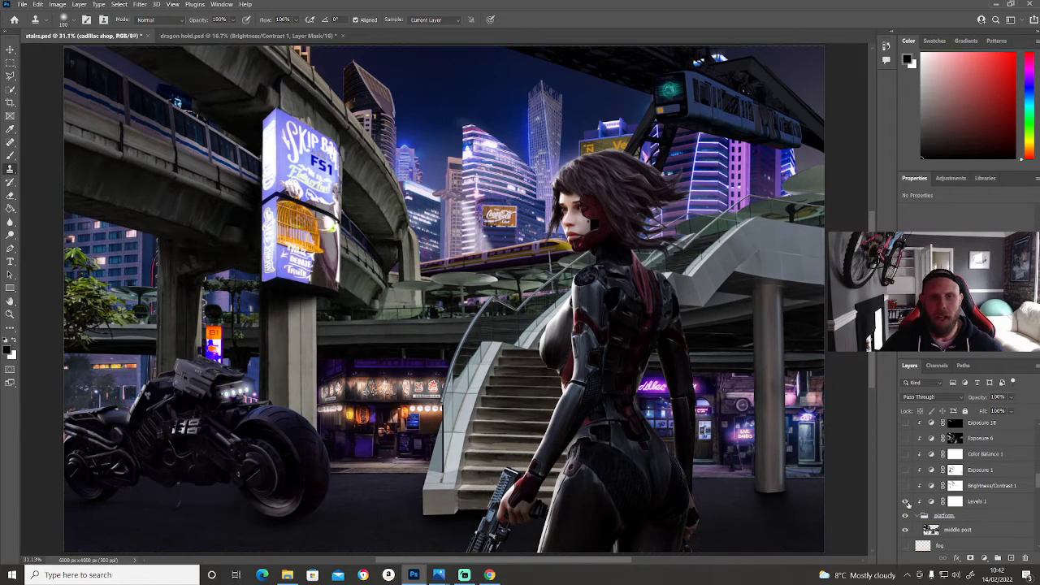
{"action": "left_click", "coordinate": [906, 486]}
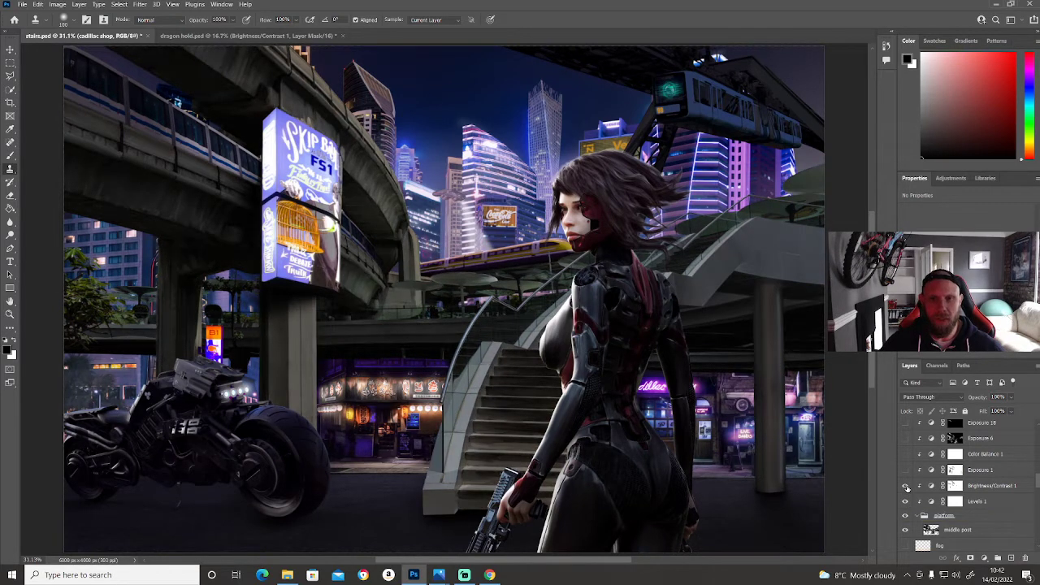
{"action": "left_click", "coordinate": [906, 471]}
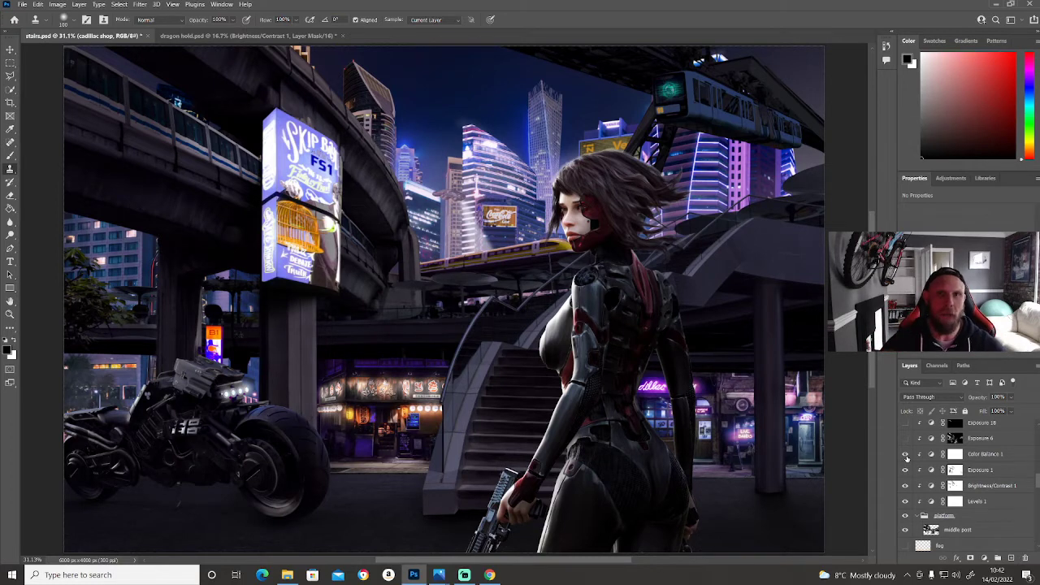
Step: Compare the platform with and without Exposure 6, then leave Exposure 6 and Exposure 18 shown
{"action": "scroll", "coordinate": [983, 492], "scroll_direction": "up", "scroll_amount": 2}
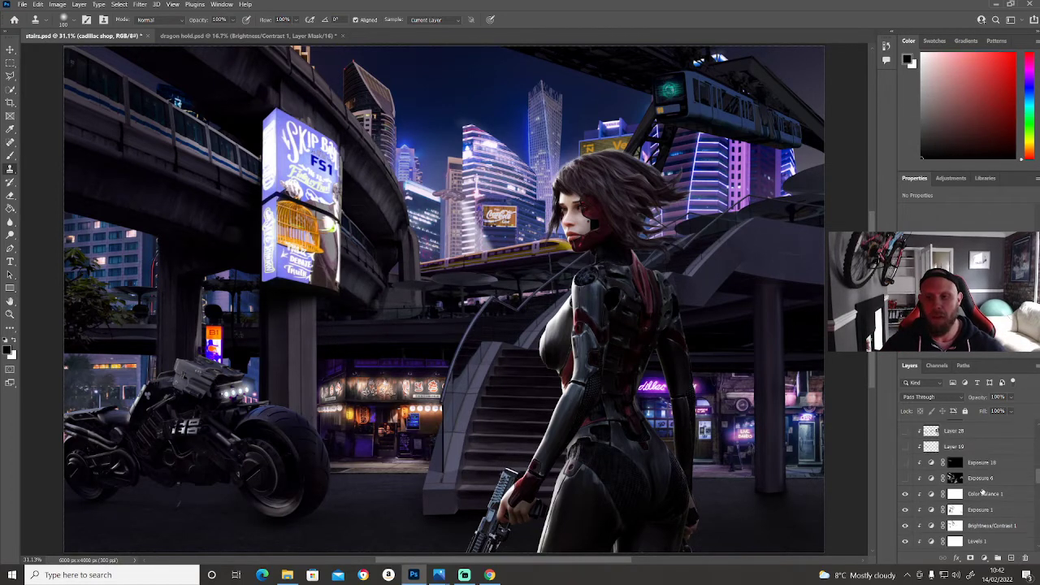
{"action": "left_click", "coordinate": [906, 479]}
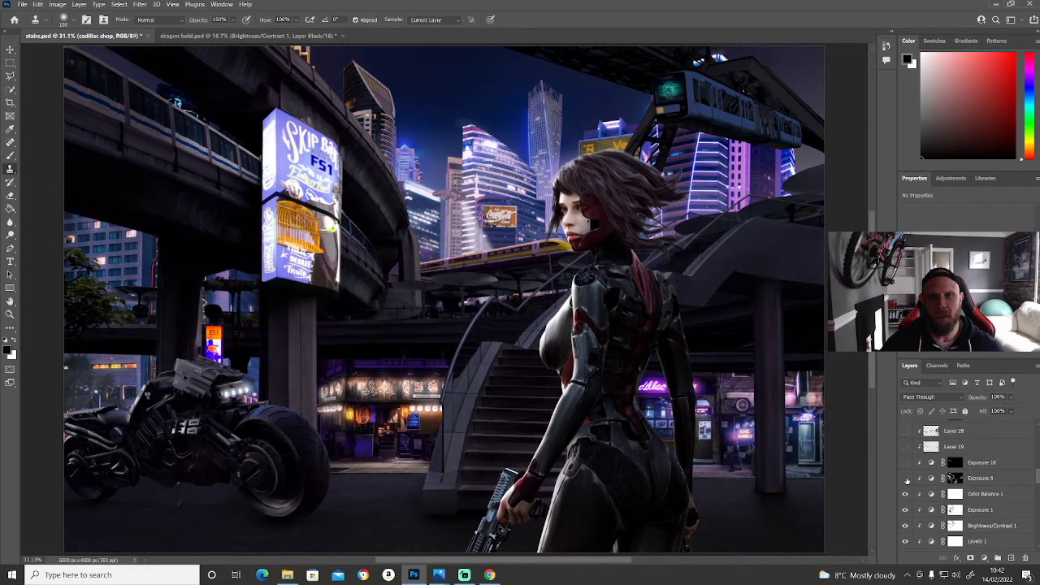
{"action": "left_click", "coordinate": [906, 478]}
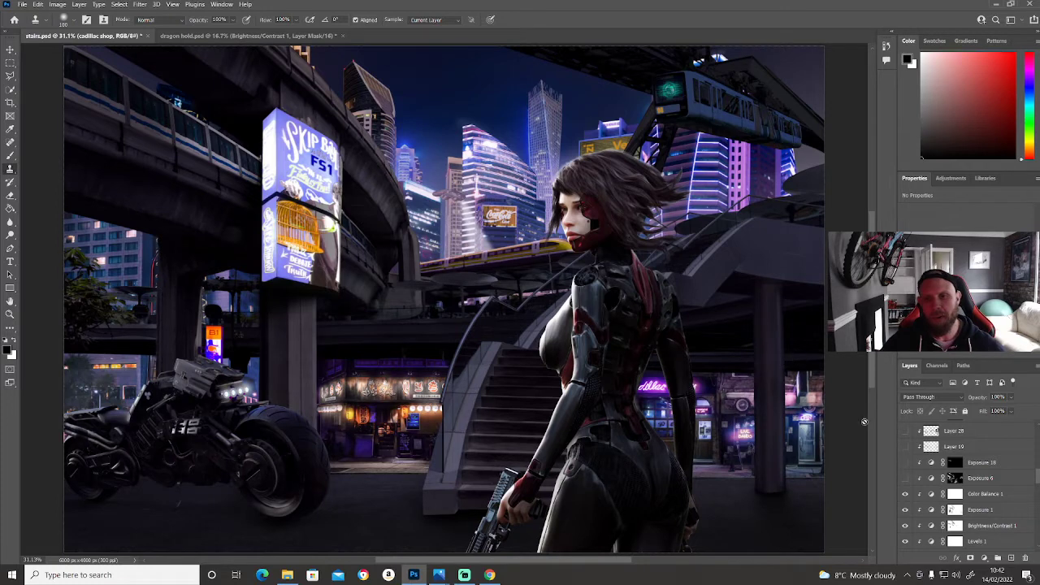
{"action": "left_click", "coordinate": [906, 479]}
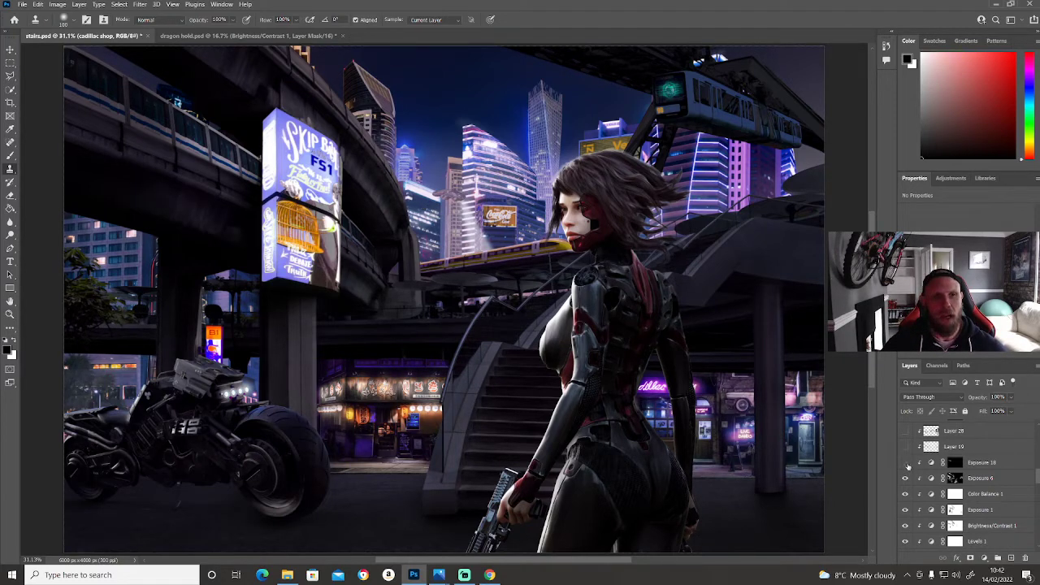
{"action": "left_click", "coordinate": [905, 463]}
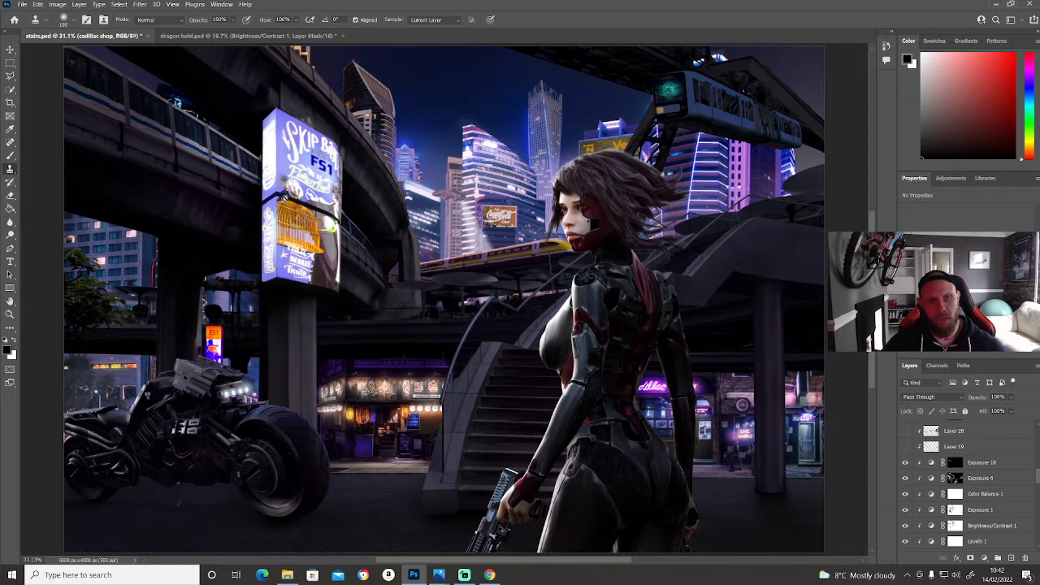
Step: Show Layer 19 and Layer 28 above the platform's exposure adjustments, comparing the image with and without Layer 28
{"action": "scroll", "coordinate": [1015, 514], "scroll_direction": "up", "scroll_amount": 2}
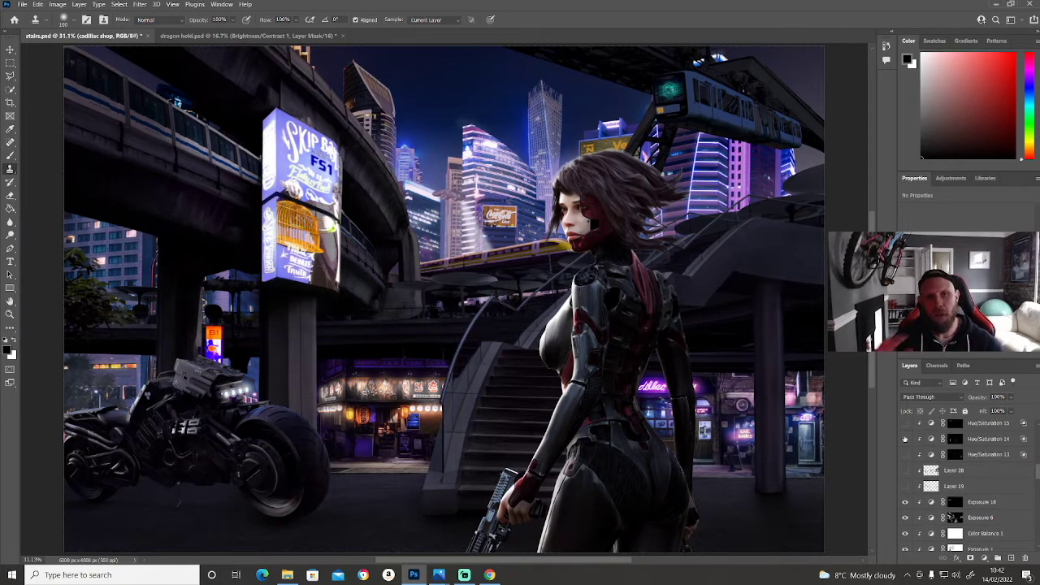
{"action": "left_click", "coordinate": [904, 439]}
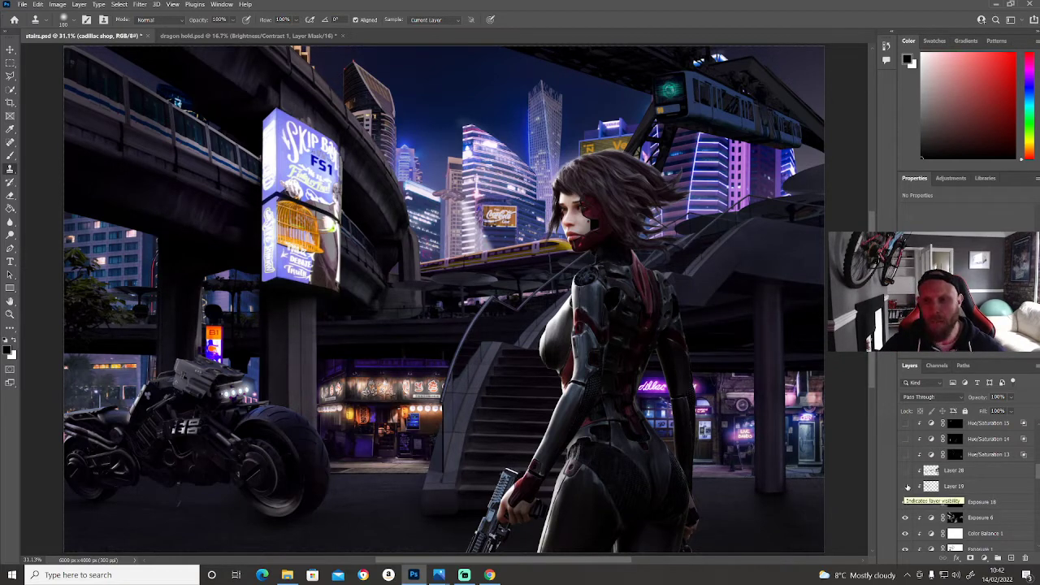
{"action": "left_click", "coordinate": [907, 486]}
{"action": "left_click", "coordinate": [907, 487]}
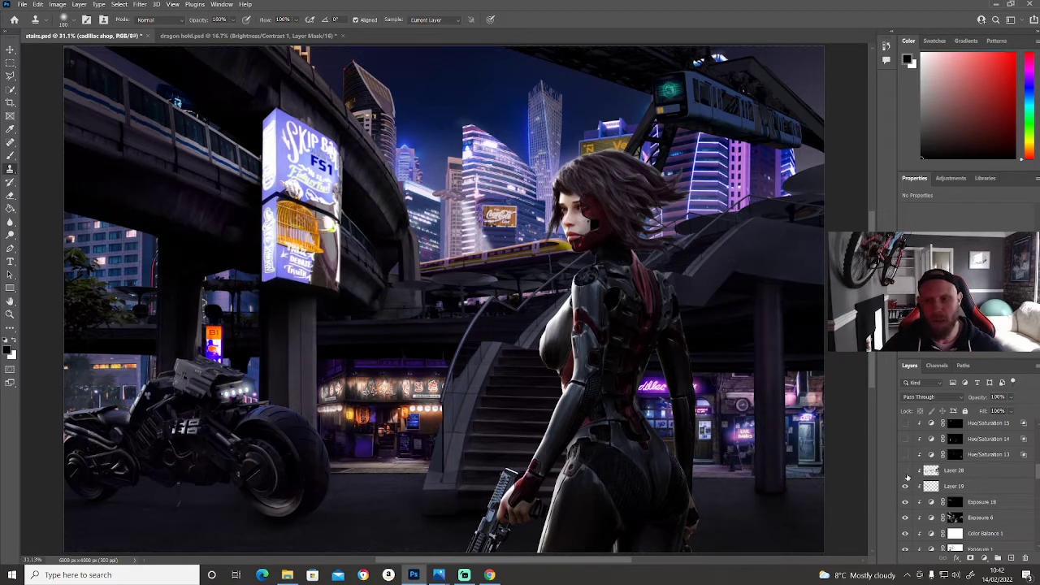
{"action": "left_click", "coordinate": [907, 472]}
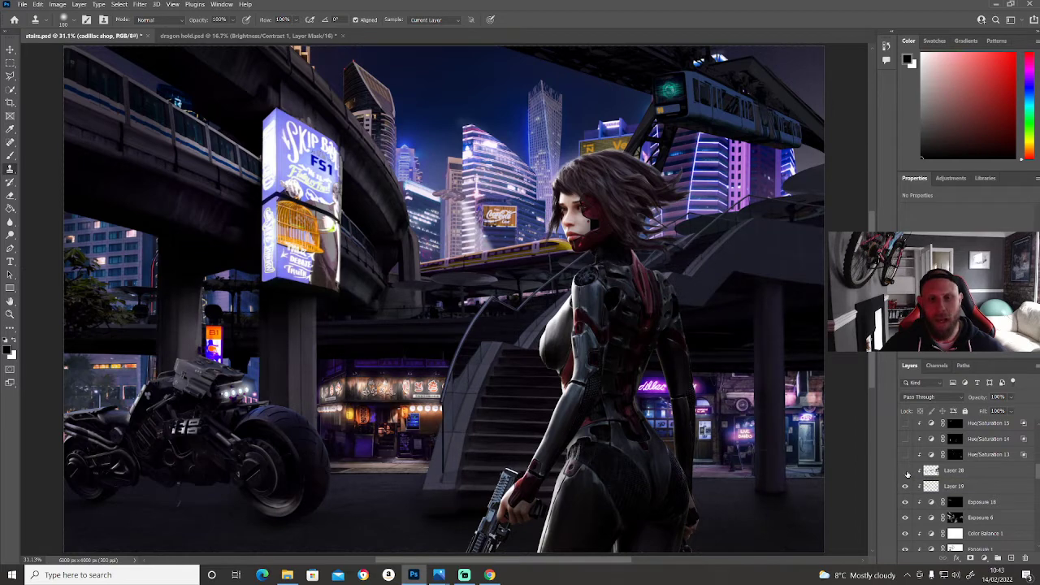
{"action": "left_click", "coordinate": [907, 473]}
{"action": "left_click", "coordinate": [907, 473]}
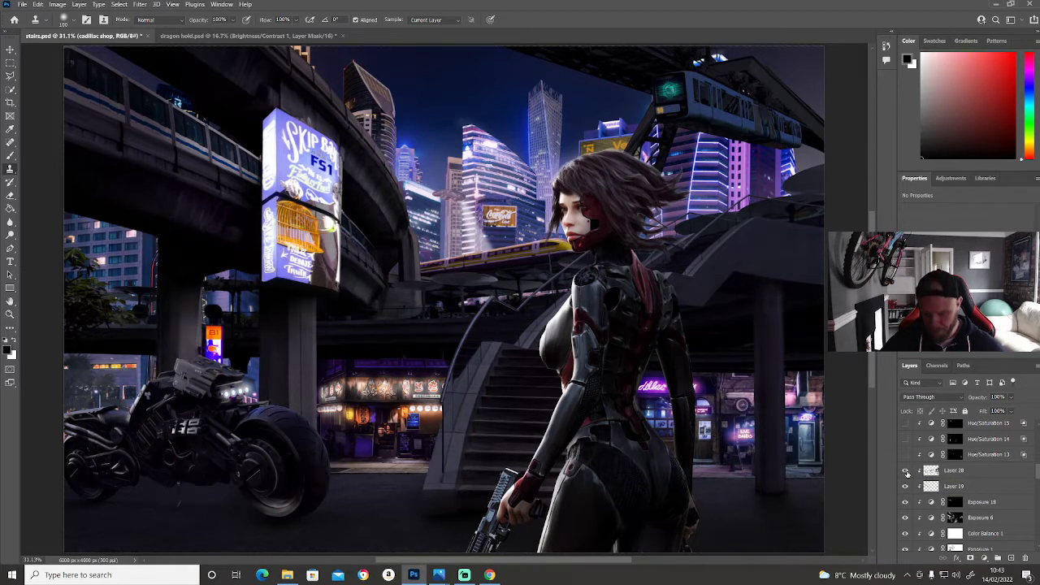
Step: Compare the platform's shading with and without Layer 19, leaving the layer shown
{"action": "left_click", "coordinate": [907, 487]}
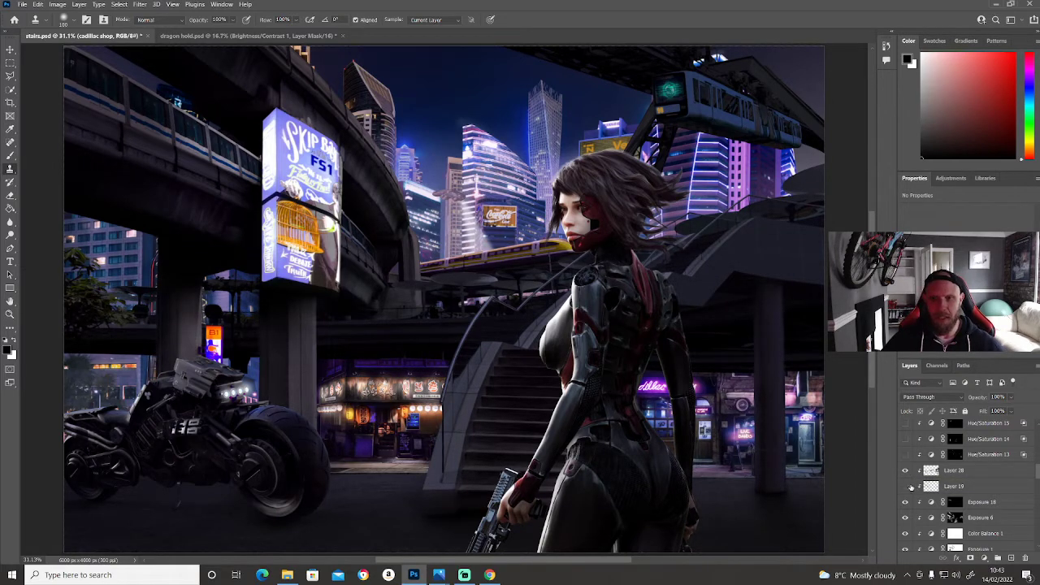
{"action": "left_click", "coordinate": [906, 487]}
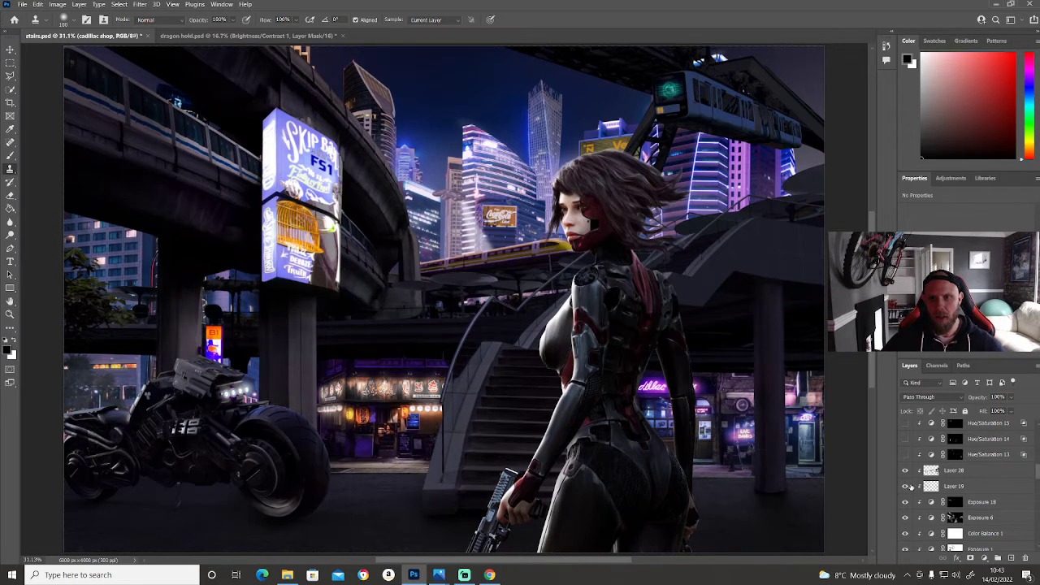
{"action": "left_click", "coordinate": [907, 487]}
{"action": "left_click", "coordinate": [907, 487]}
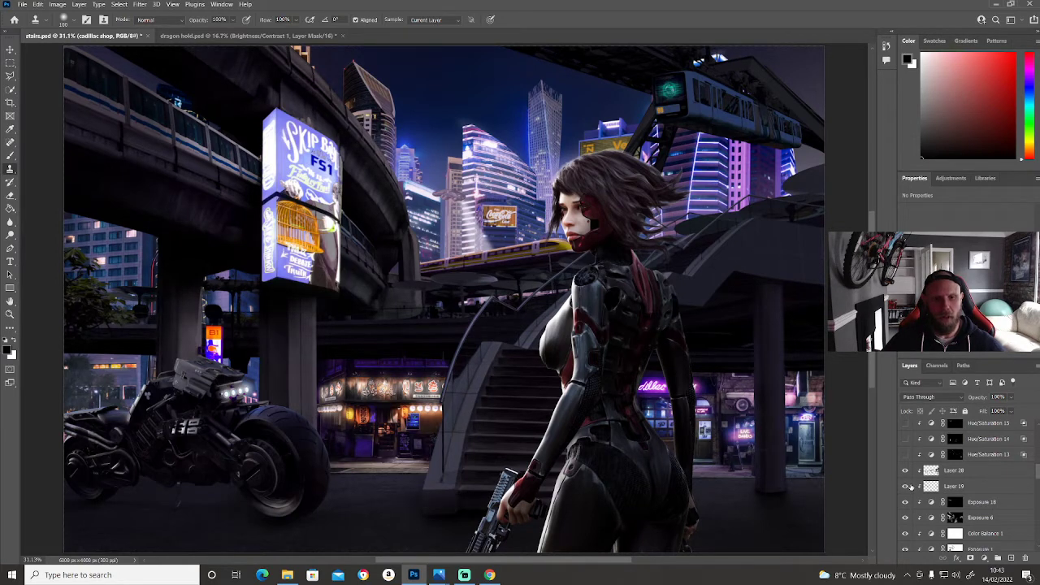
Step: Repeatedly compare the platform, pillars and overpass with and without Layer 28, leaving the layer shown
{"action": "scroll", "coordinate": [925, 473], "scroll_direction": "up", "scroll_amount": 2}
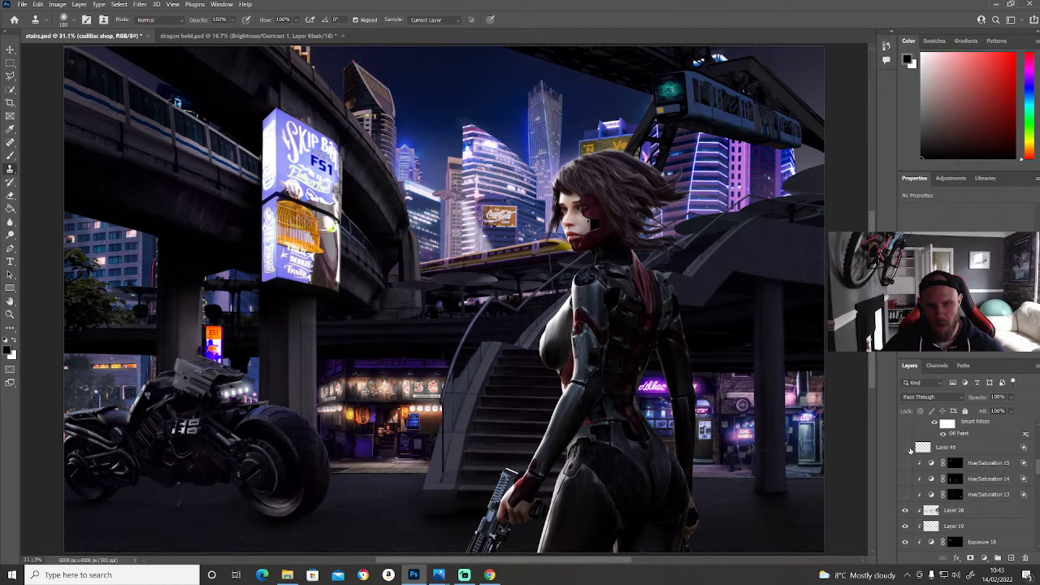
{"action": "scroll", "coordinate": [934, 479], "scroll_direction": "down", "scroll_amount": 2}
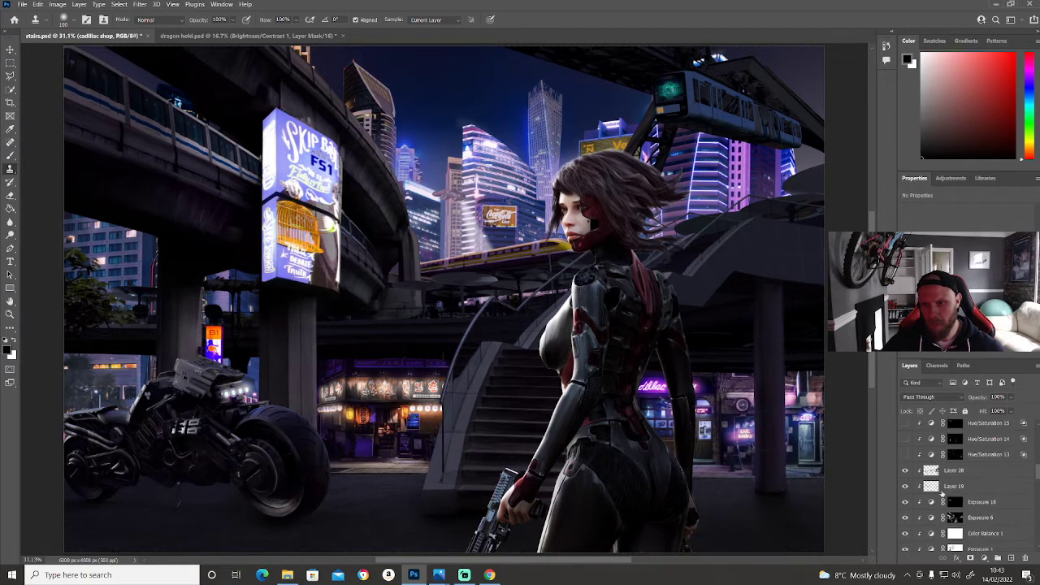
{"action": "left_click", "coordinate": [906, 475]}
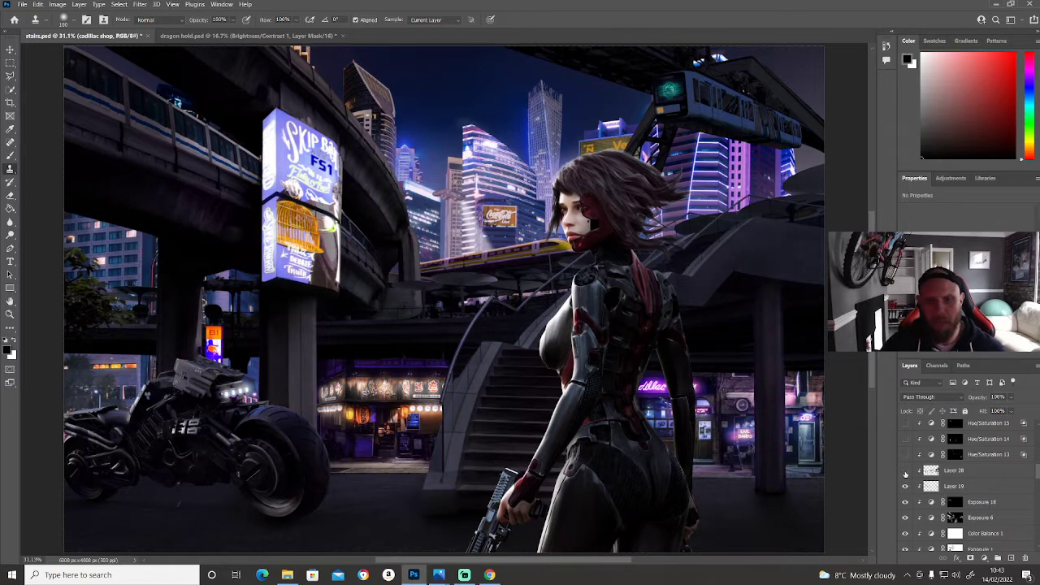
{"action": "left_click", "coordinate": [905, 473]}
{"action": "left_click", "coordinate": [905, 473]}
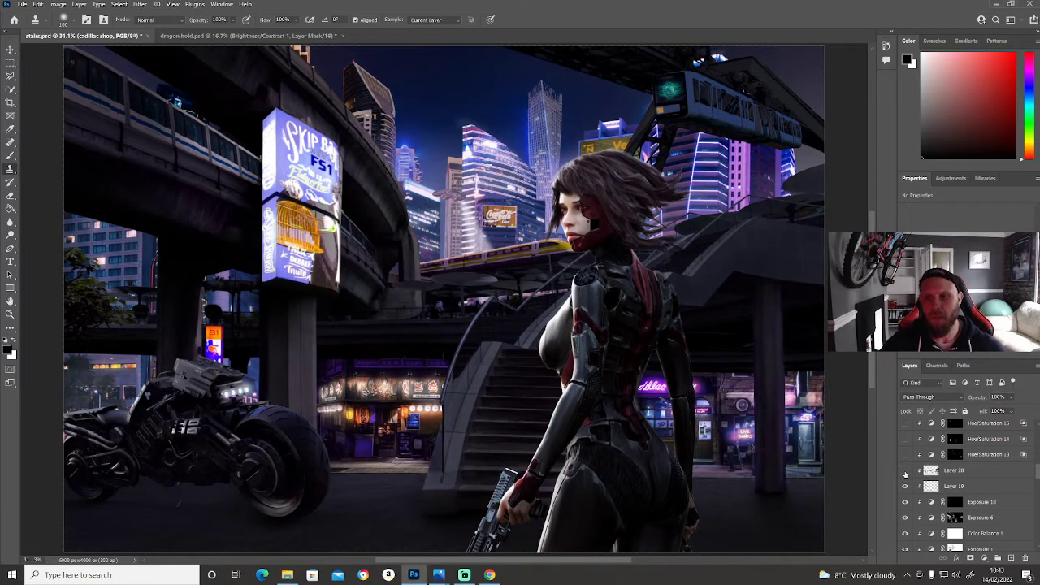
{"action": "left_click", "coordinate": [905, 473]}
{"action": "left_click", "coordinate": [906, 473]}
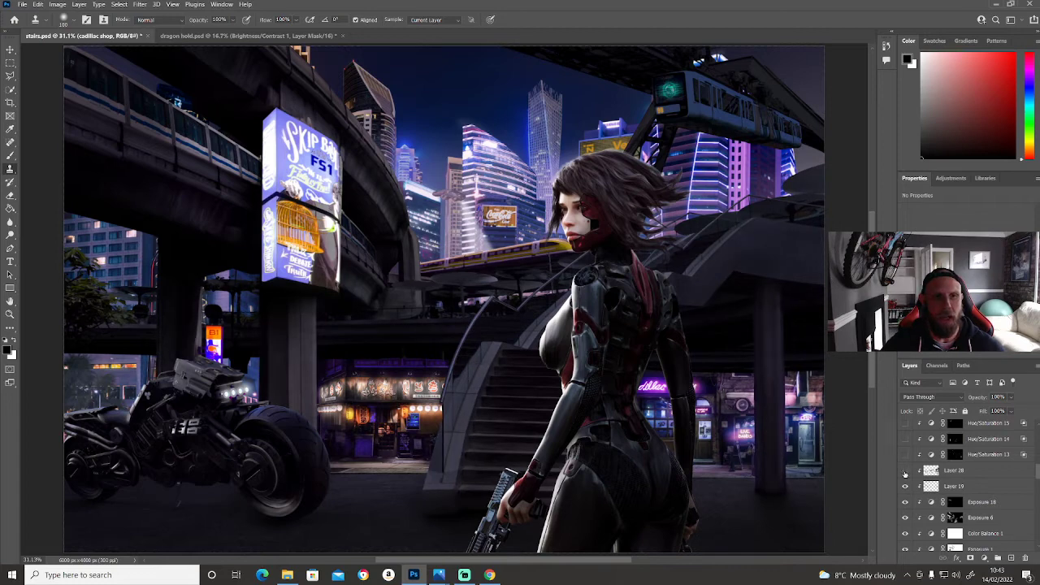
{"action": "left_click", "coordinate": [905, 473]}
{"action": "left_click", "coordinate": [905, 473]}
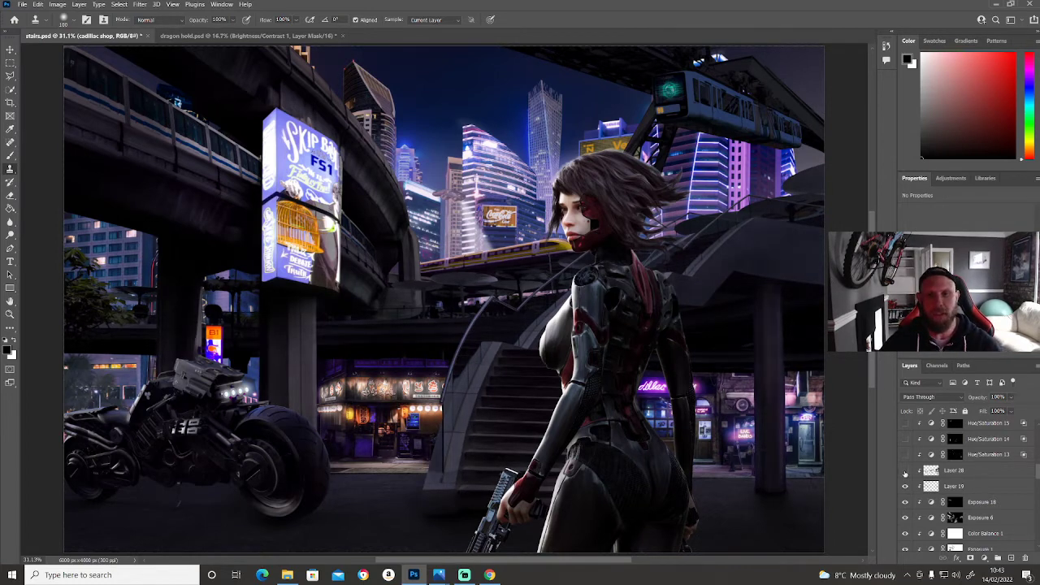
{"action": "left_click", "coordinate": [905, 473]}
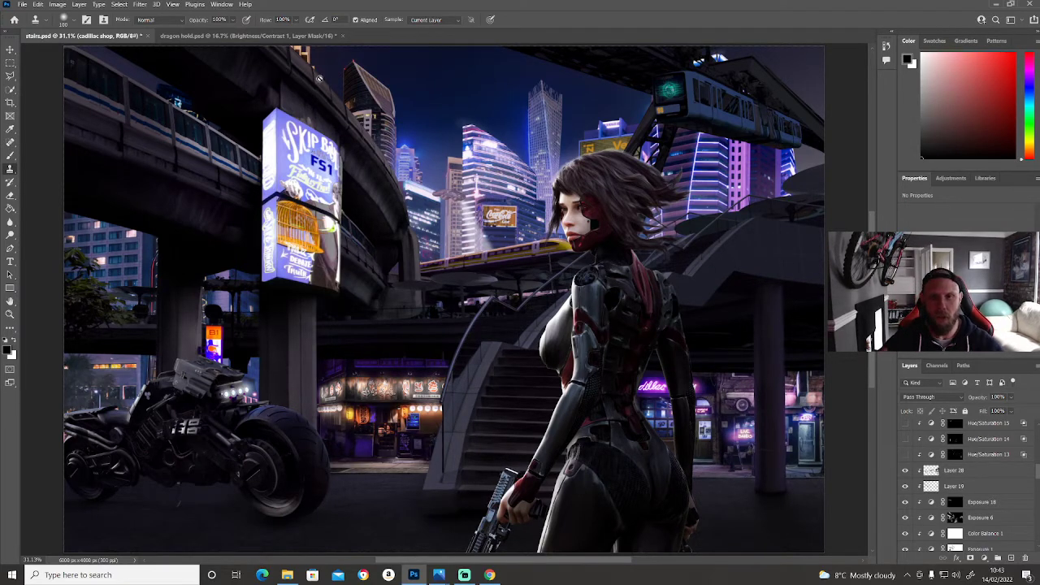
{"action": "left_click", "coordinate": [905, 471]}
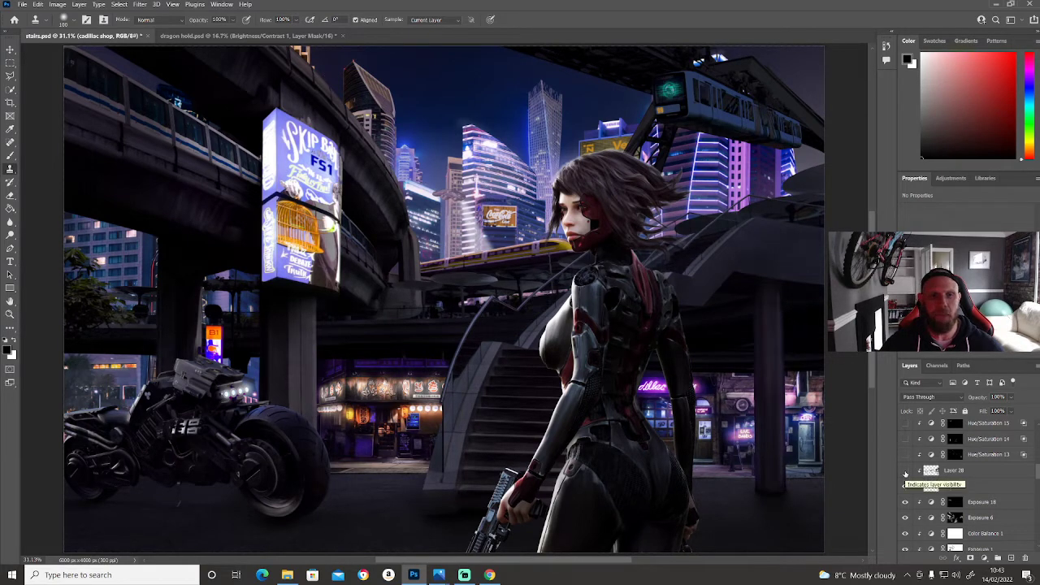
{"action": "left_click", "coordinate": [906, 472]}
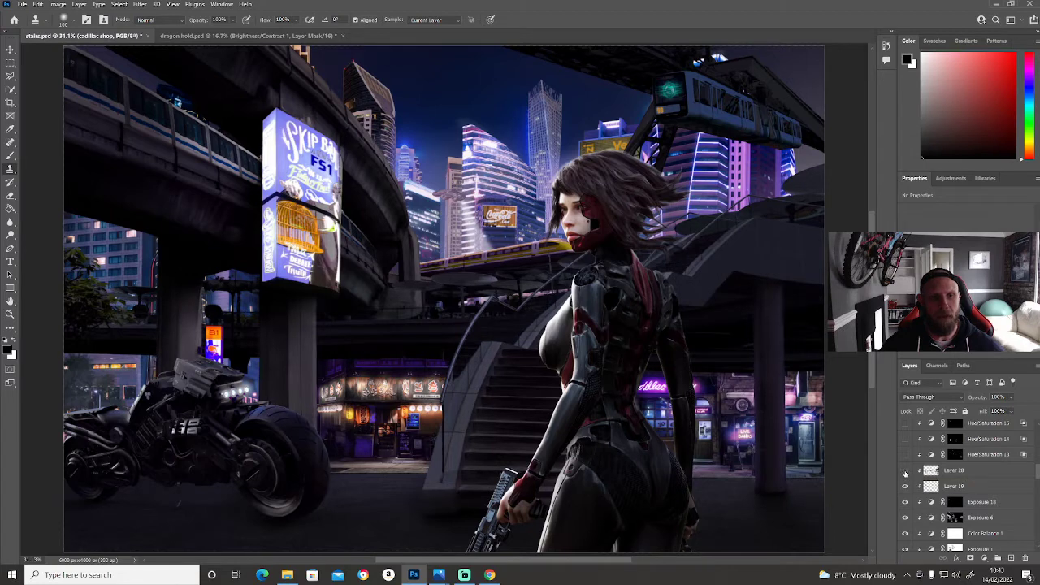
{"action": "left_click", "coordinate": [905, 472]}
{"action": "left_click", "coordinate": [905, 471]}
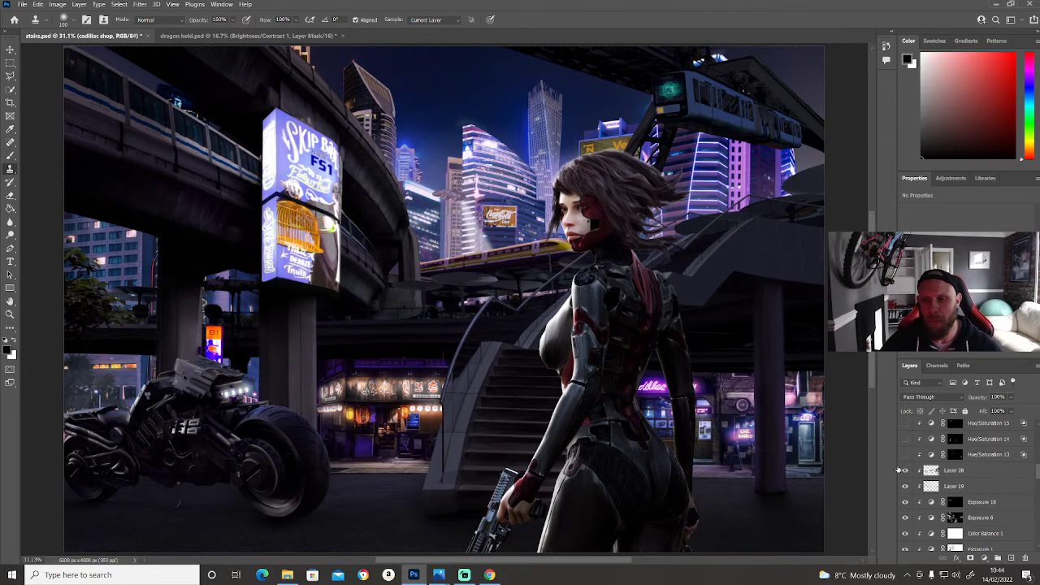
Step: Show Layer 46 and the Hue/Saturation 13, 14 and 15 adjustments above Layer 28
{"action": "scroll", "coordinate": [914, 479], "scroll_direction": "up", "scroll_amount": 1}
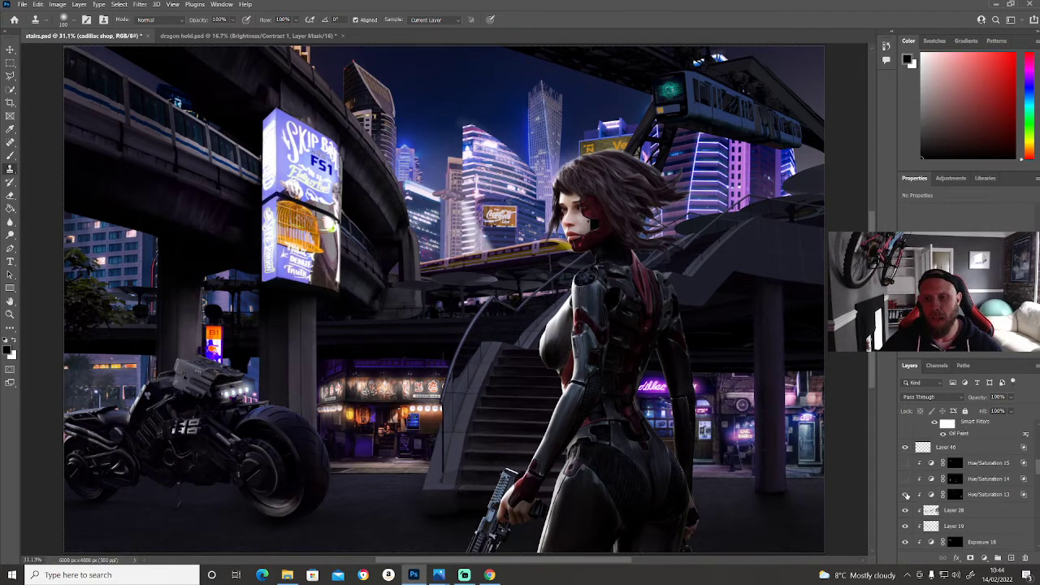
{"action": "left_click_drag", "start_coordinate": [906, 495], "coordinate": [905, 464]}
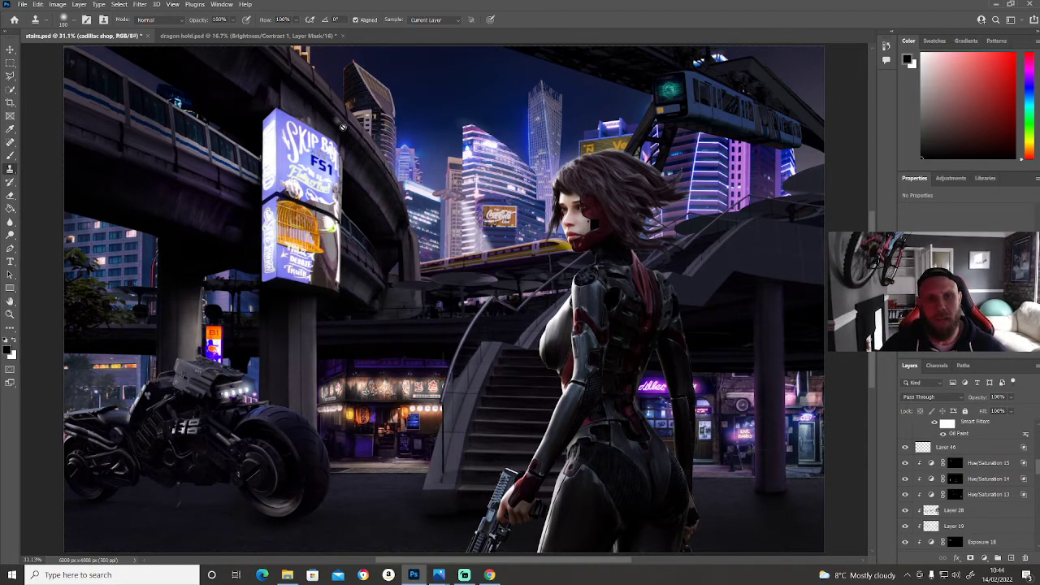
{"action": "left_click", "coordinate": [905, 494]}
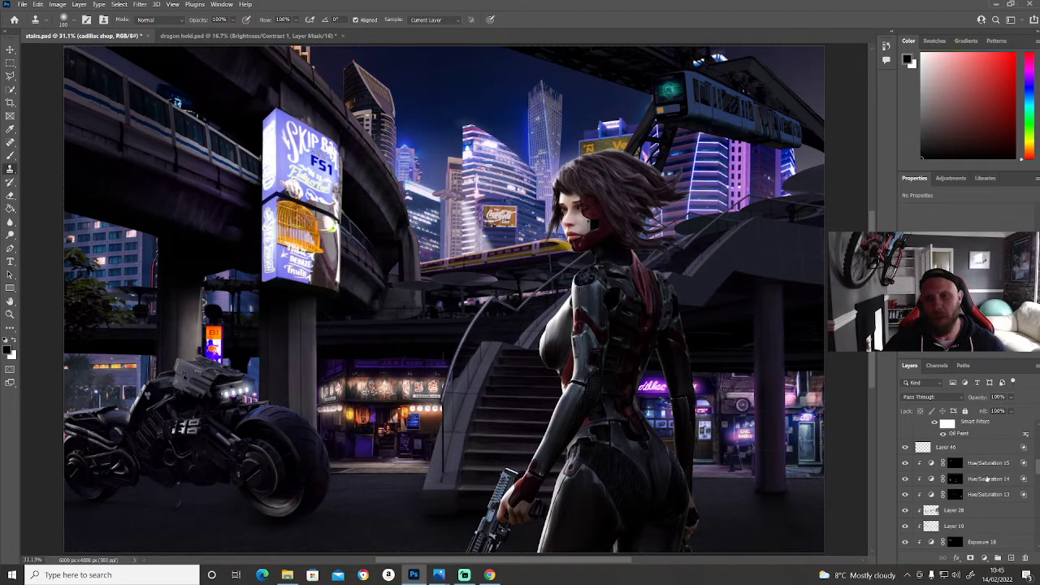
Step: View the AdobeStock_457223336 source photo of the armoured woman from the cyberpunk new city folder, and return to the composite
{"action": "scroll", "coordinate": [987, 478], "scroll_direction": "up", "scroll_amount": 2}
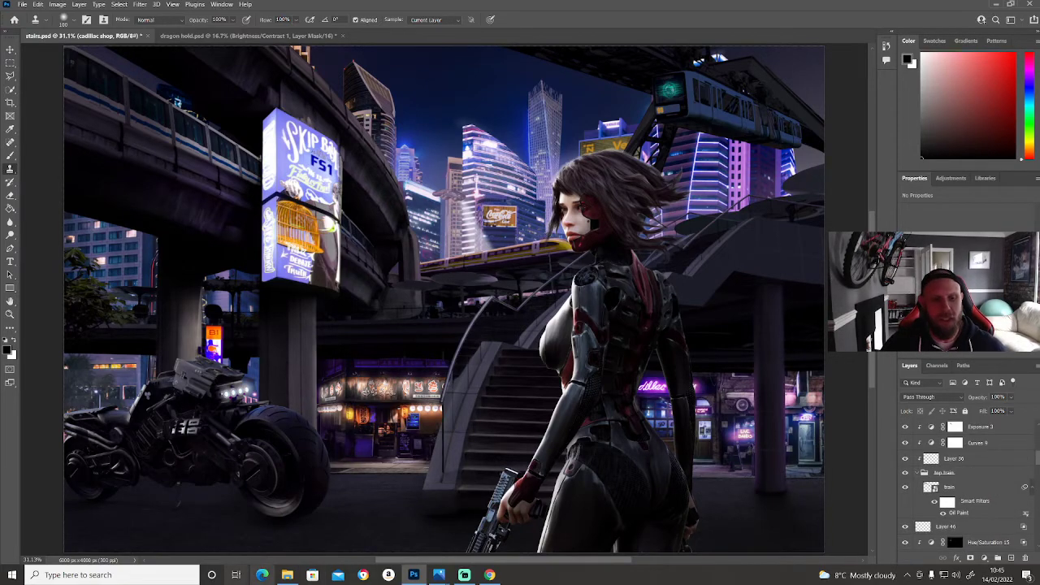
{"action": "left_click", "coordinate": [286, 574]}
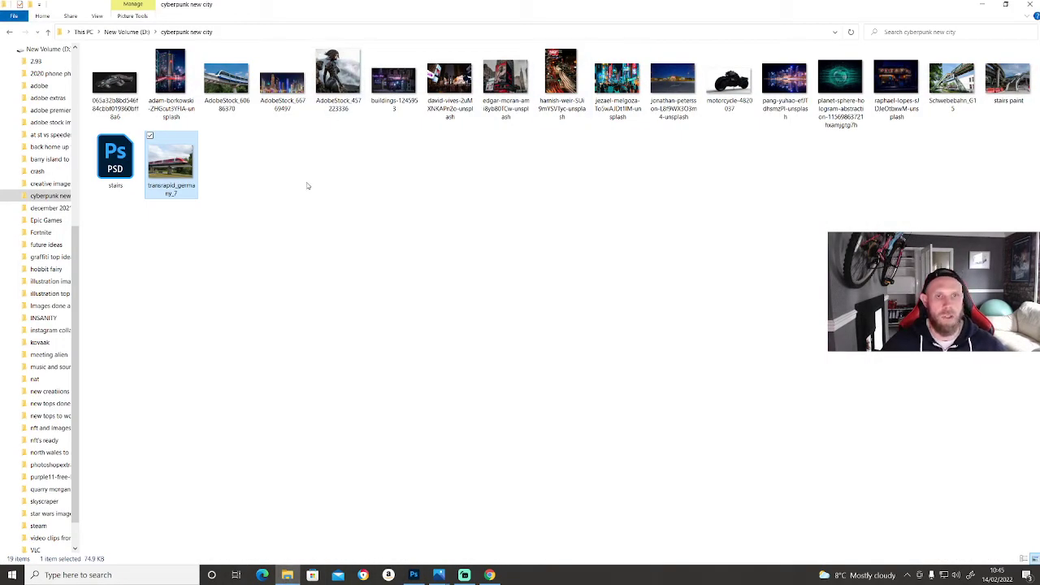
{"action": "double_click", "coordinate": [338, 77]}
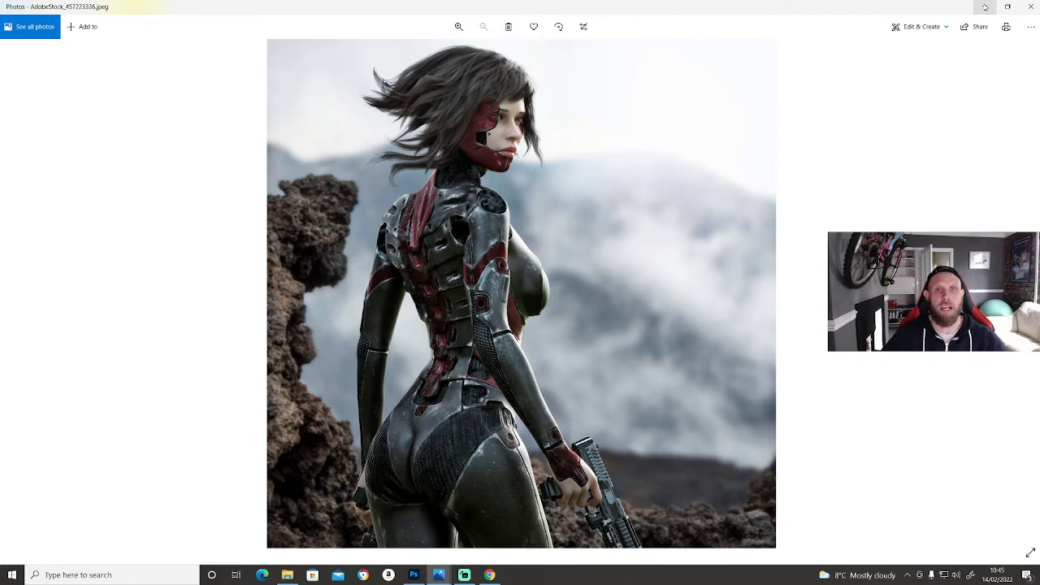
{"action": "left_click", "coordinate": [984, 6]}
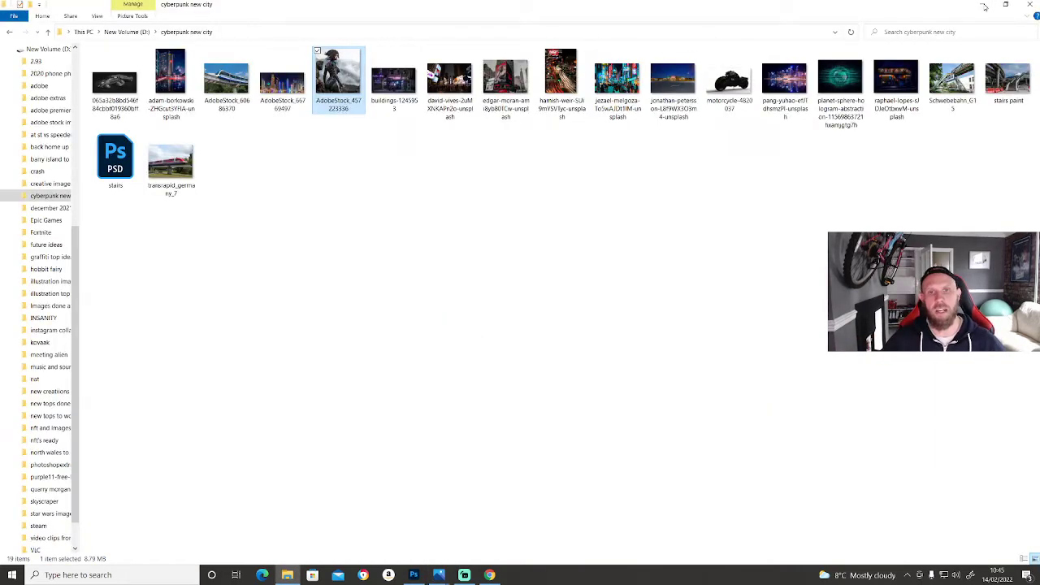
{"action": "left_click", "coordinate": [984, 7]}
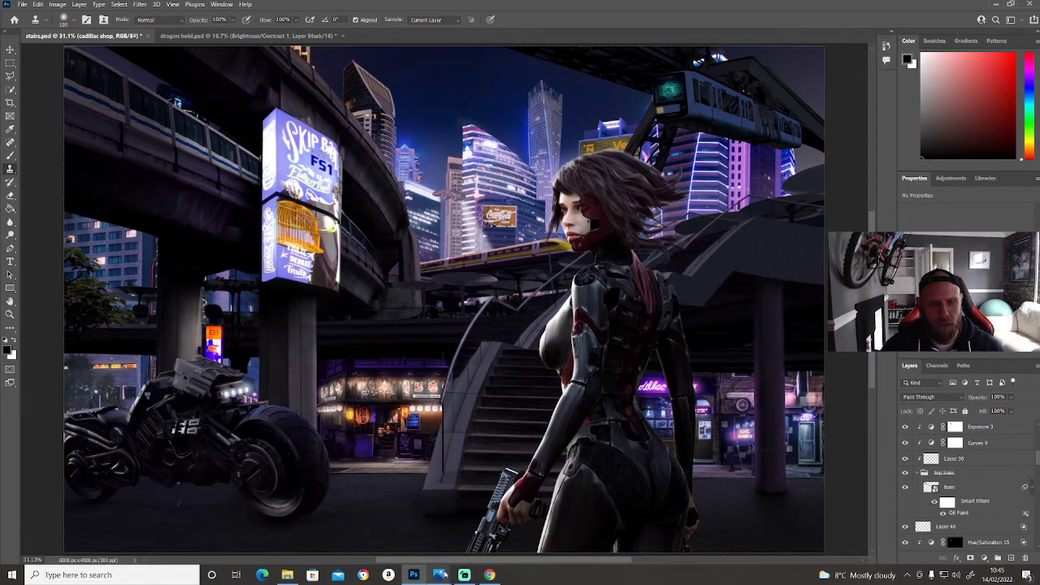
Step: Bring the already open AdobeStock_457223336 photo back up to compare the woman's original lighting, and return to the composite
{"action": "mouse_move", "coordinate": [444, 574]}
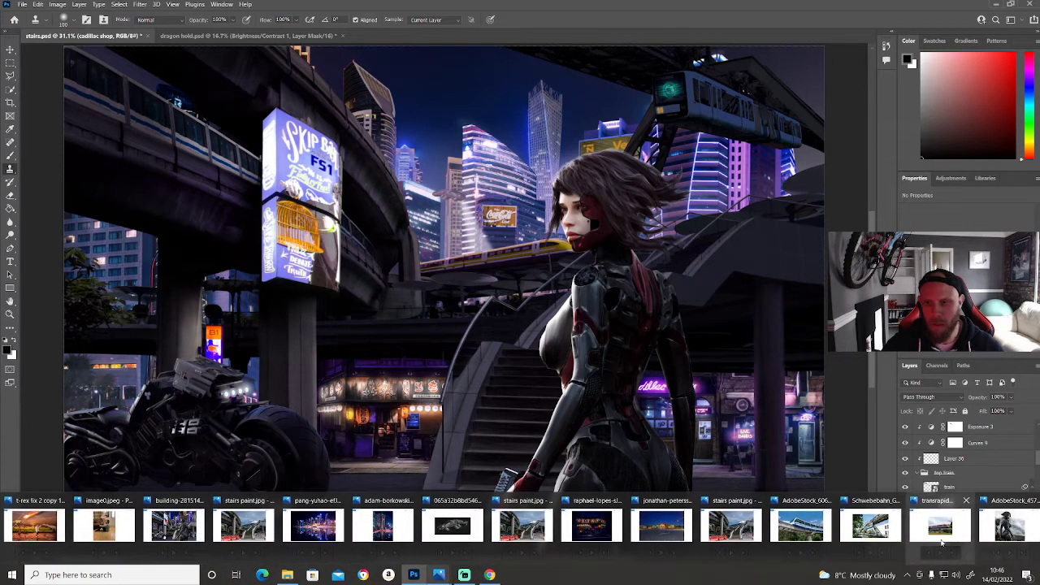
{"action": "mouse_move", "coordinate": [1009, 526]}
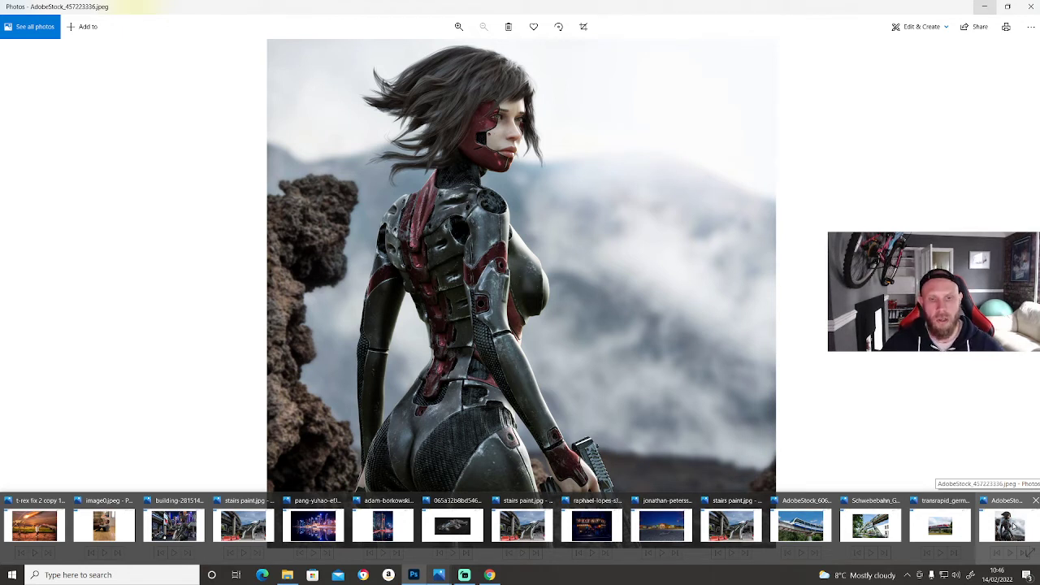
{"action": "left_click", "coordinate": [1013, 527]}
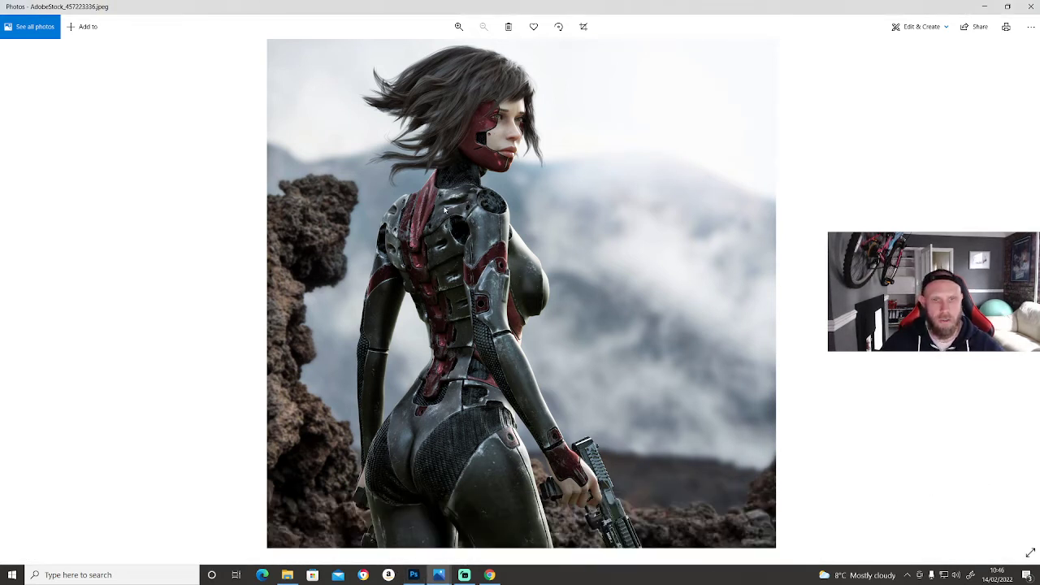
{"action": "left_click", "coordinate": [985, 8]}
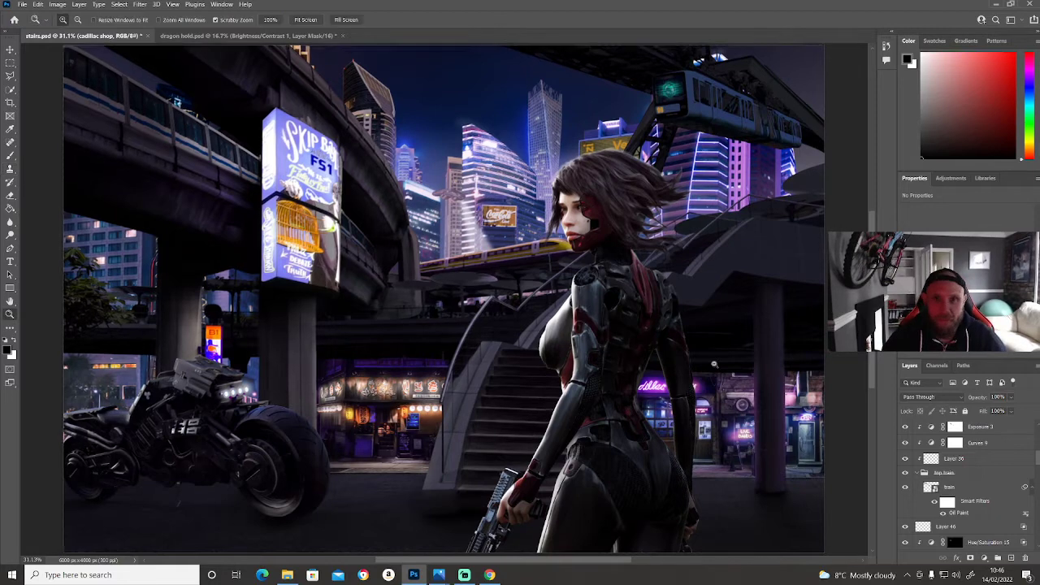
Step: Examine the woman, stairs, skyline, billboard and motorbike at 50% zoom, and return to the full image view
{"action": "scroll", "coordinate": [714, 364], "scroll_direction": "up", "scroll_amount": 1}
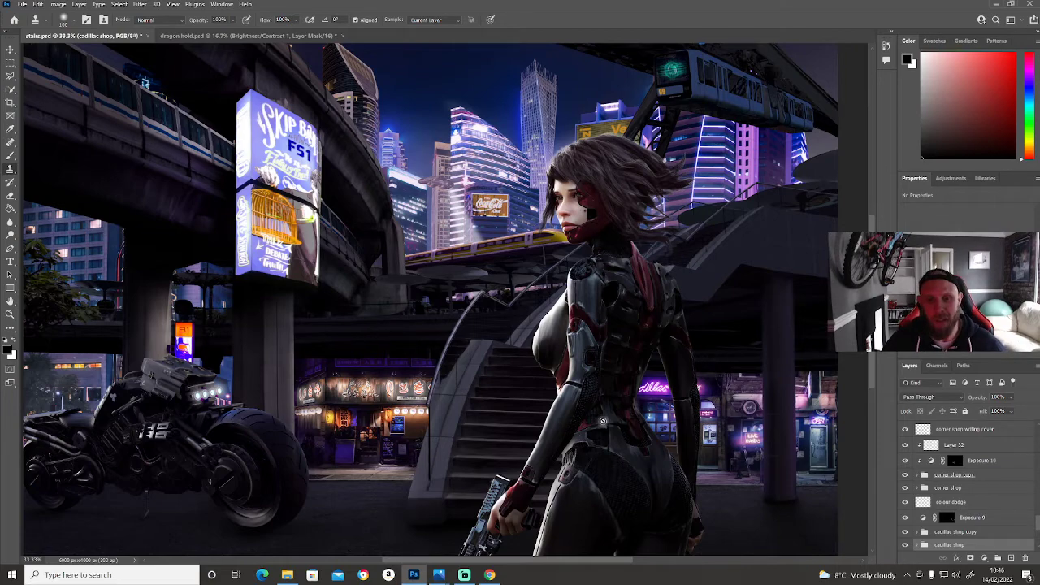
{"action": "key", "text": "ctrl+plus"}
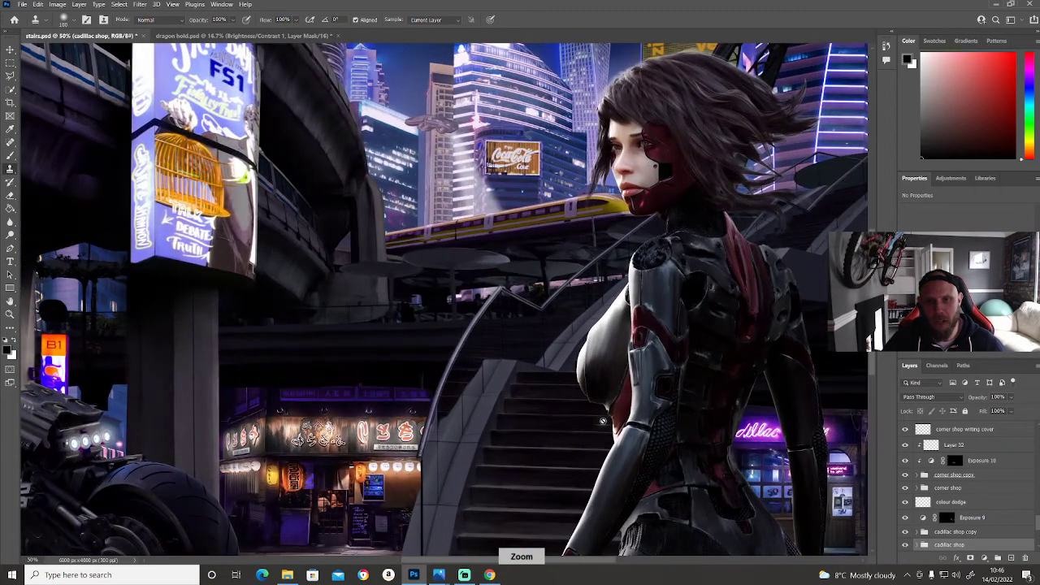
{"action": "left_click_drag", "start_coordinate": [716, 393], "coordinate": [468, 329]}
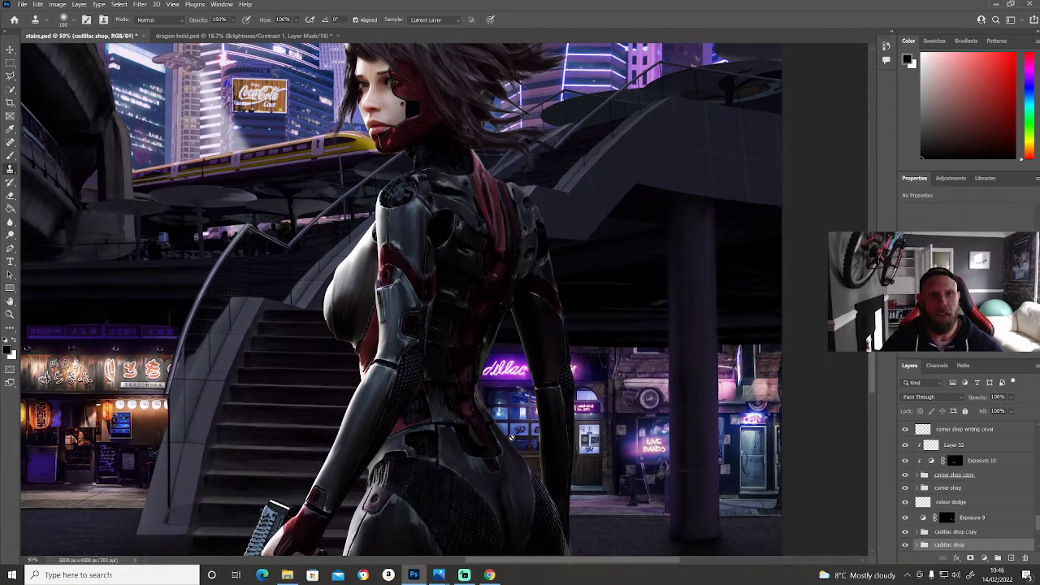
{"action": "mouse_move", "coordinate": [539, 422]}
{"action": "left_mouse_down"}
{"action": "mouse_move", "coordinate": [508, 259]}
{"action": "mouse_move", "coordinate": [529, 416]}
{"action": "left_mouse_up"}
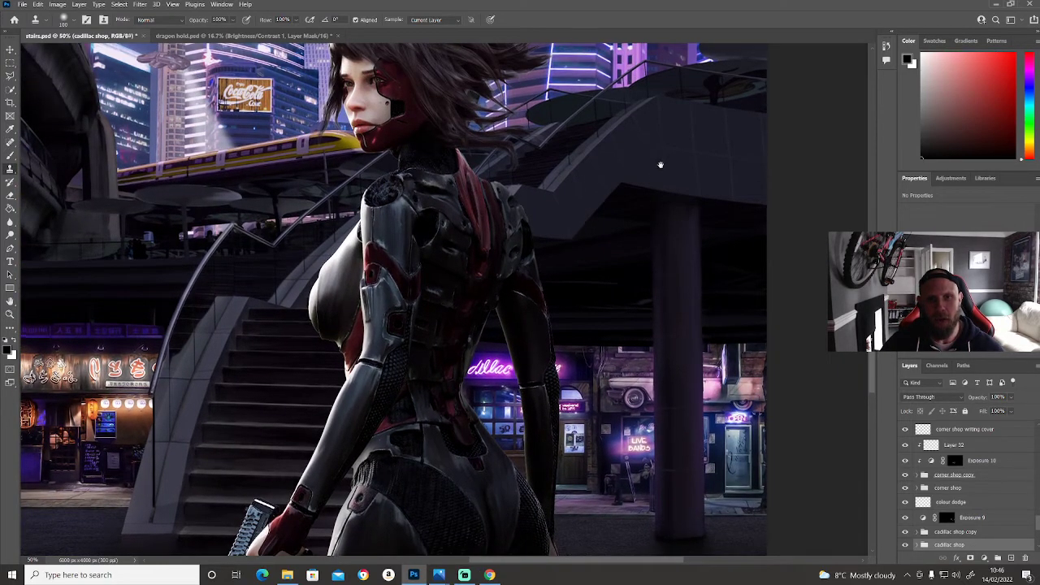
{"action": "left_click_drag", "start_coordinate": [661, 163], "coordinate": [688, 321]}
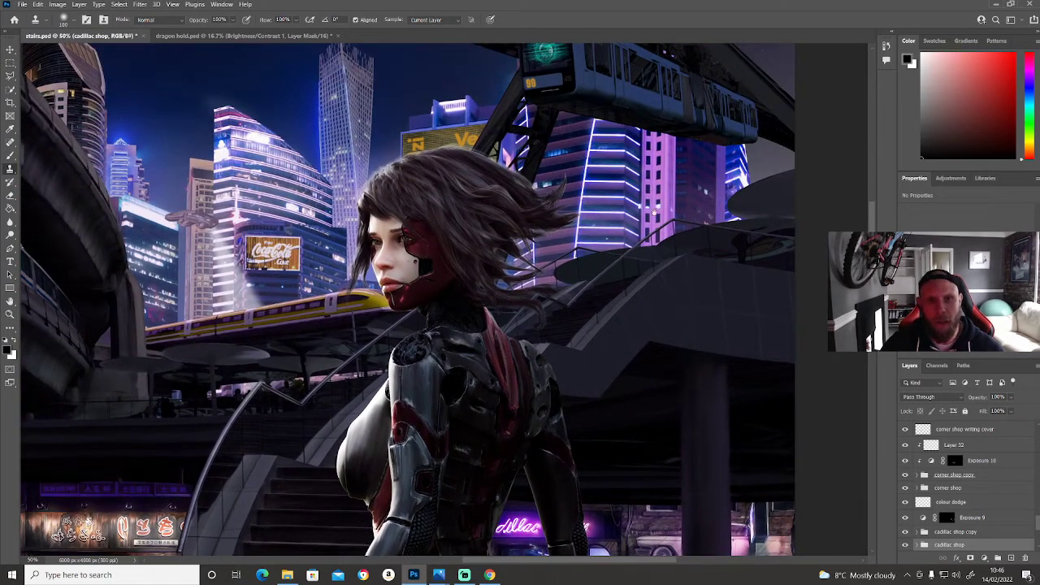
{"action": "left_click_drag", "start_coordinate": [370, 226], "coordinate": [680, 174]}
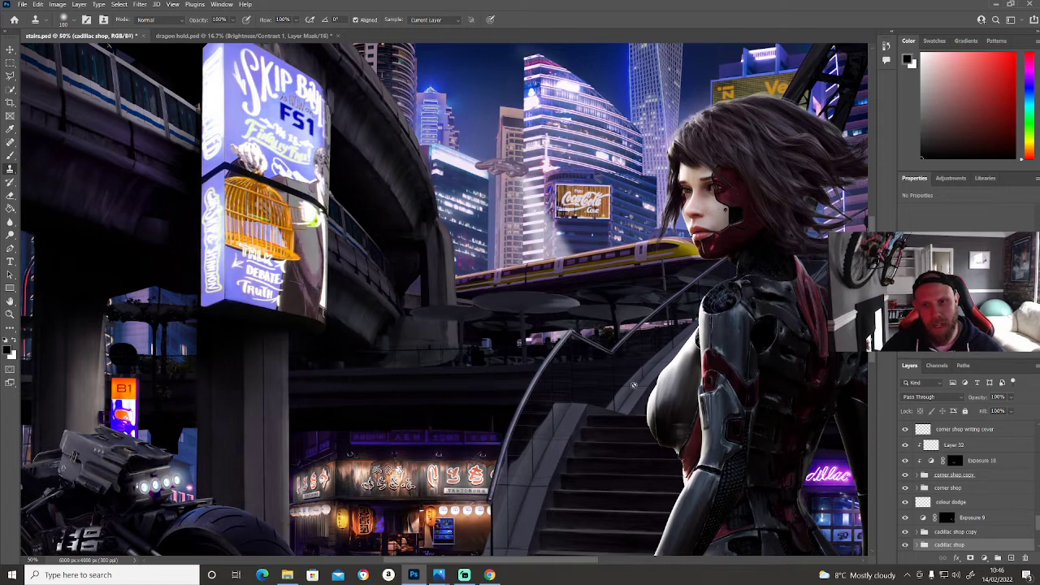
{"action": "left_click_drag", "start_coordinate": [527, 294], "coordinate": [443, 274]}
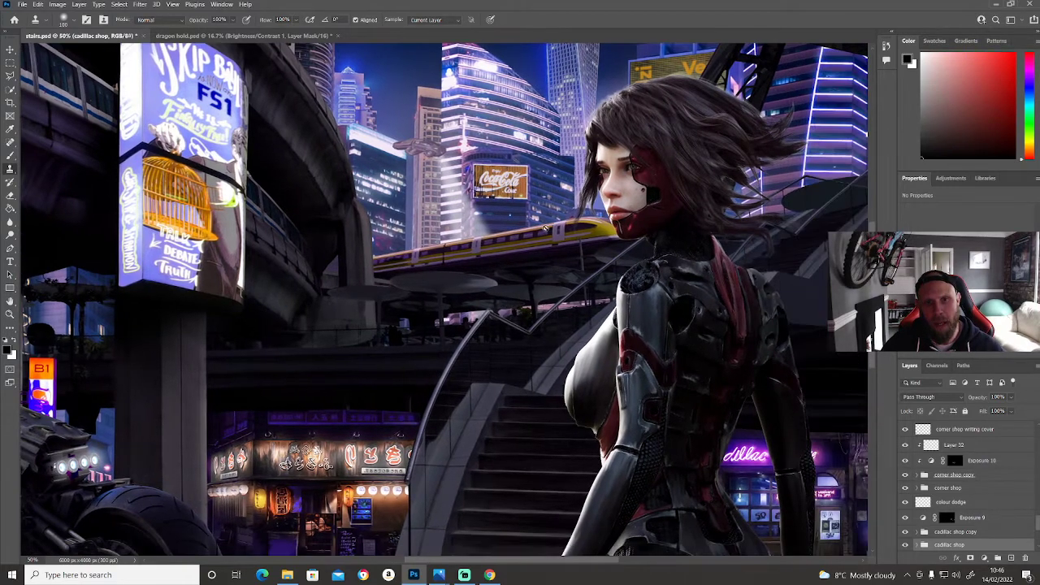
{"action": "left_click_drag", "start_coordinate": [543, 407], "coordinate": [720, 207]}
{"action": "left_click_drag", "start_coordinate": [383, 338], "coordinate": [589, 457]}
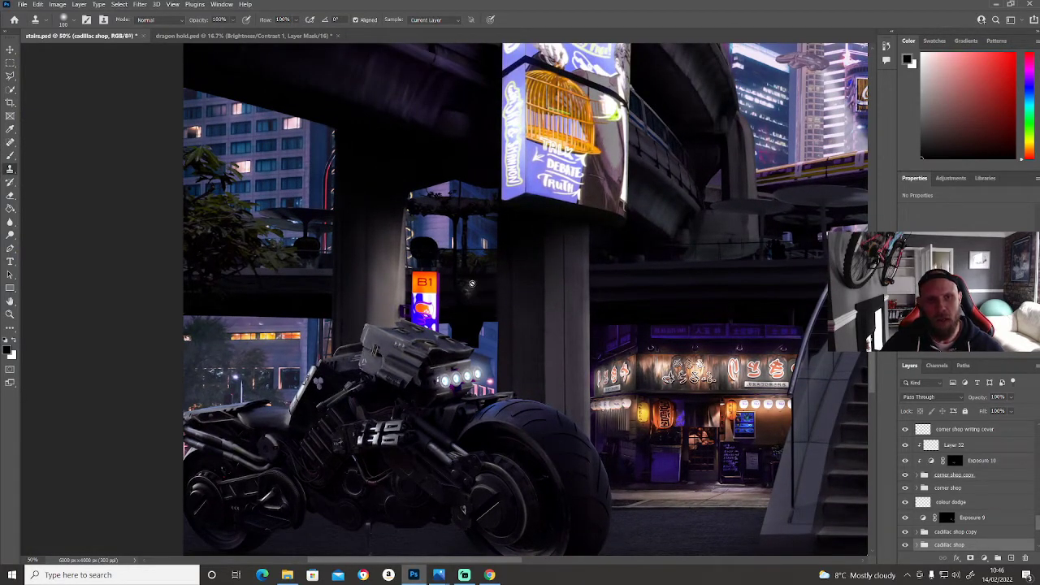
{"action": "key", "text": "ctrl+0"}
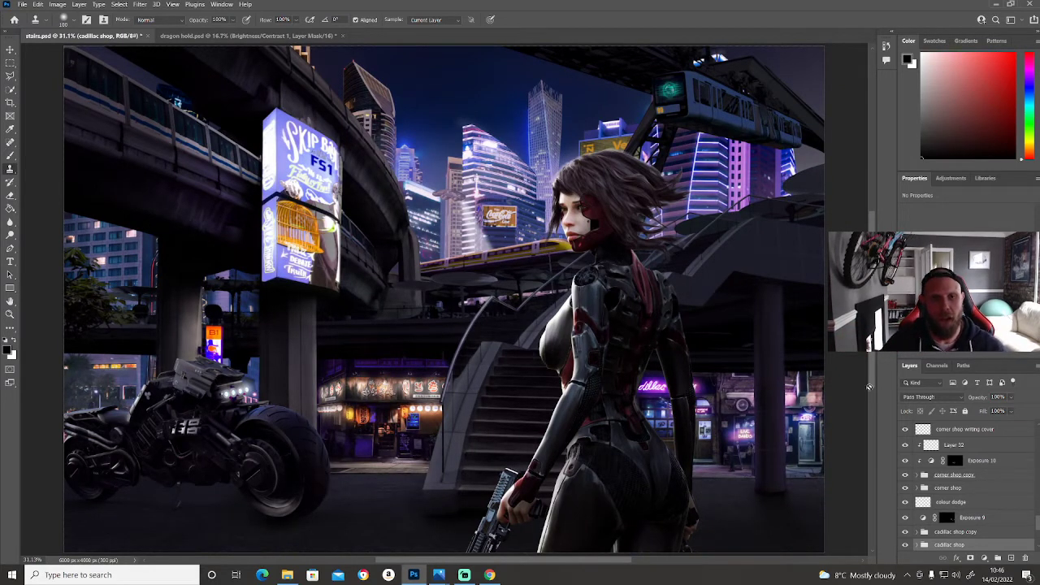
Step: Show the three fog layers between the planet on flying train layer and the platform group
{"action": "scroll", "coordinate": [1036, 485], "scroll_direction": "up", "scroll_amount": 8}
{"action": "scroll", "coordinate": [1036, 485], "scroll_direction": "up", "scroll_amount": 5}
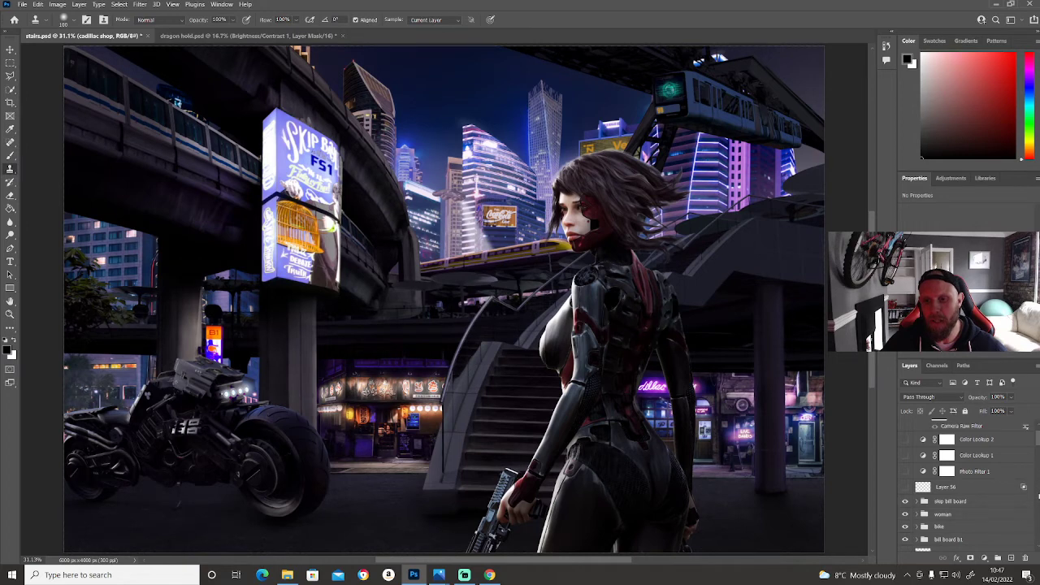
{"action": "scroll", "coordinate": [1036, 460], "scroll_direction": "down", "scroll_amount": 6}
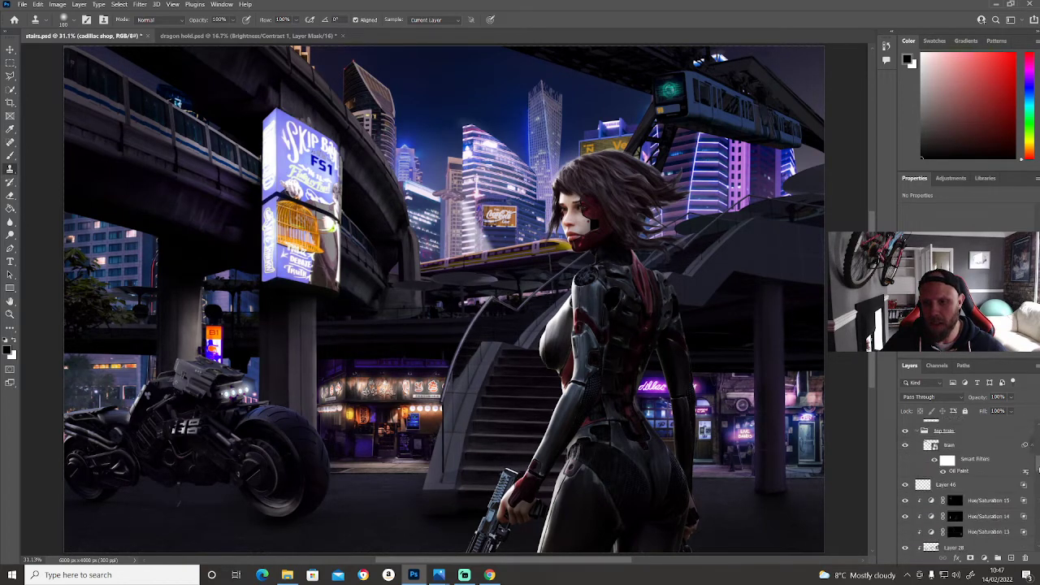
{"action": "scroll", "coordinate": [1037, 488], "scroll_direction": "down", "scroll_amount": 4}
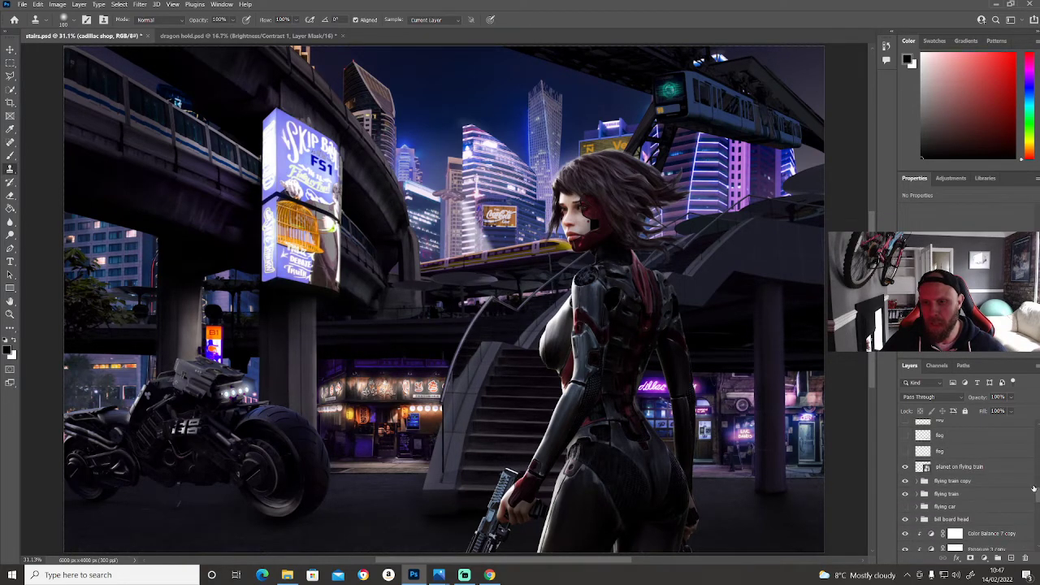
{"action": "scroll", "coordinate": [1036, 493], "scroll_direction": "up", "scroll_amount": 2}
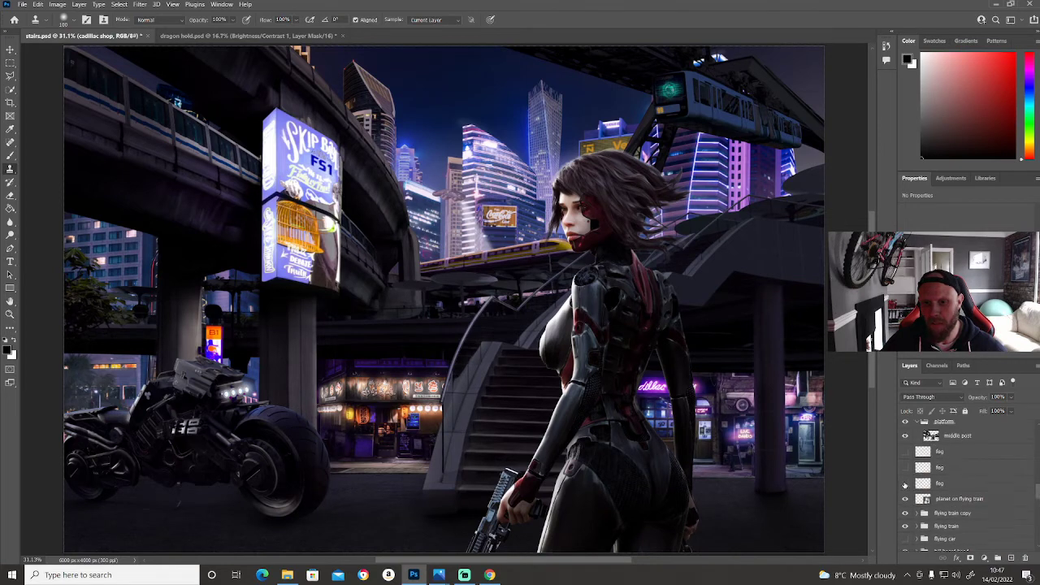
{"action": "left_click", "coordinate": [904, 483]}
{"action": "left_click", "coordinate": [905, 468]}
{"action": "left_click", "coordinate": [906, 455]}
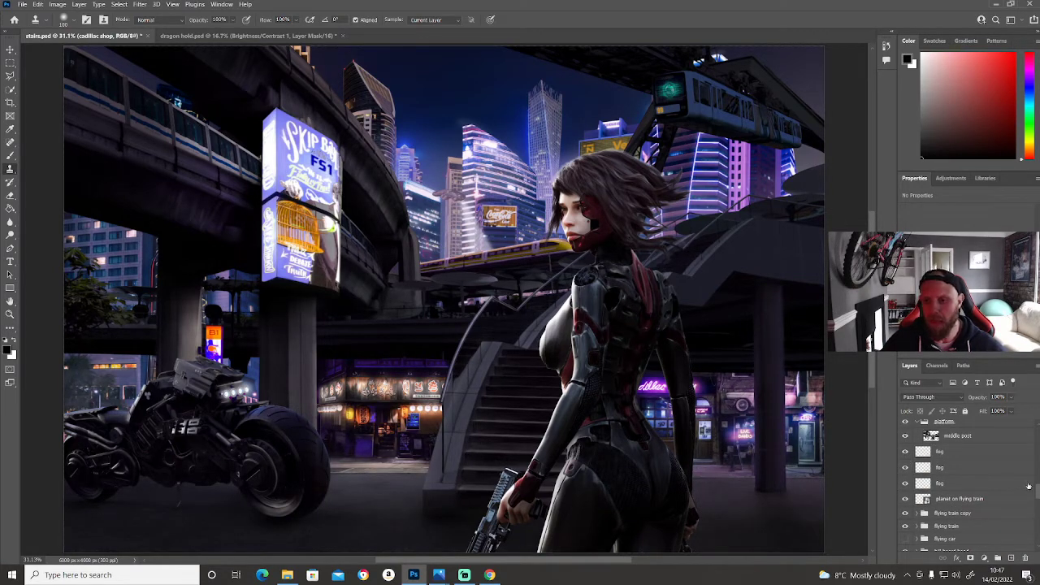
Step: Show Hue/Saturation 13 above Layer 28 and Layer 56 above the skip bill board group, comparing the image with and without Layer 56
{"action": "scroll", "coordinate": [959, 488], "scroll_direction": "down", "scroll_amount": 6}
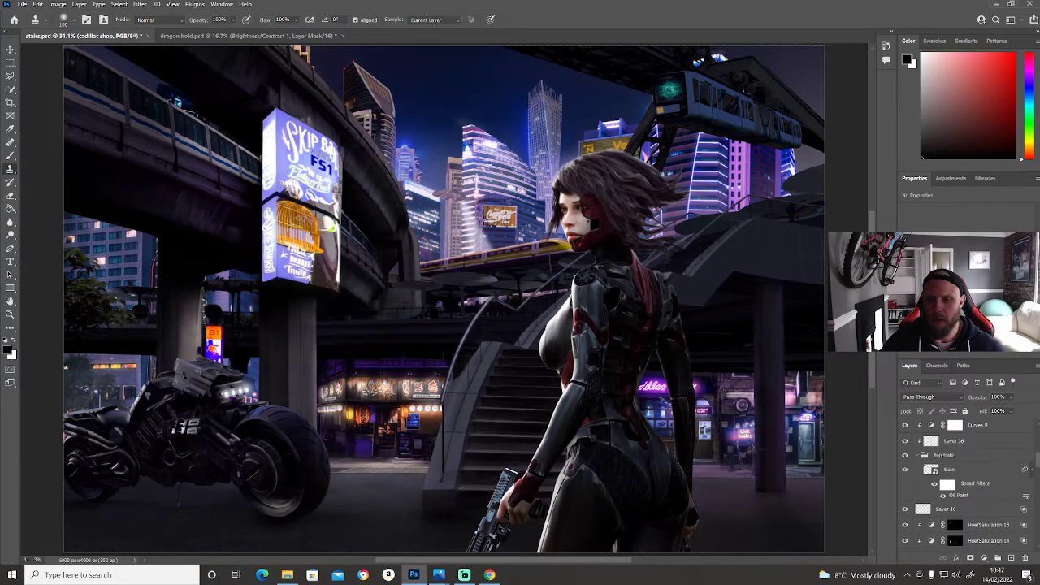
{"action": "scroll", "coordinate": [963, 488], "scroll_direction": "up", "scroll_amount": 1}
{"action": "left_click", "coordinate": [904, 506]}
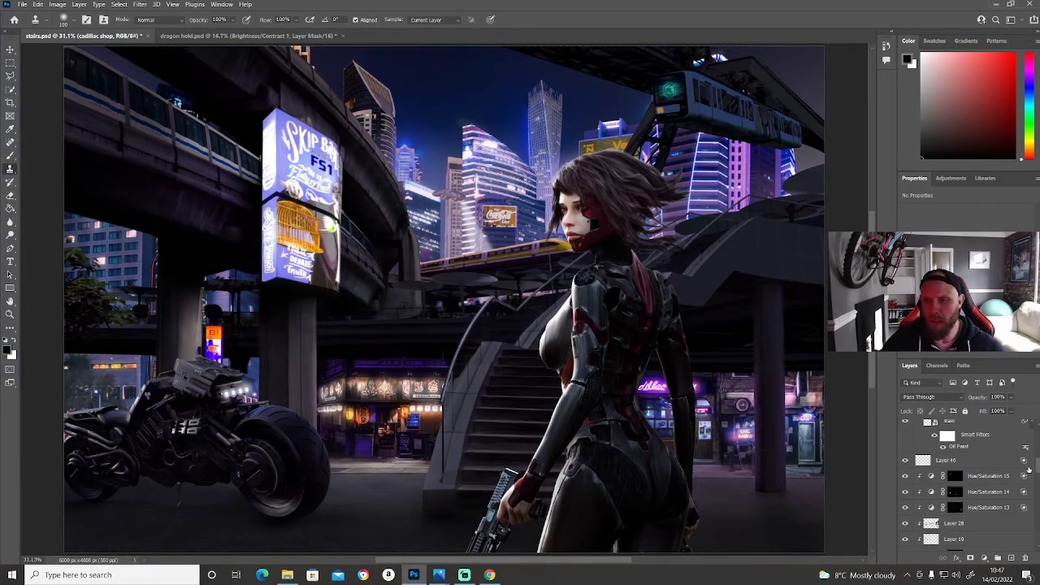
{"action": "left_click_drag", "start_coordinate": [1038, 467], "coordinate": [1038, 433]}
{"action": "left_click", "coordinate": [906, 513]}
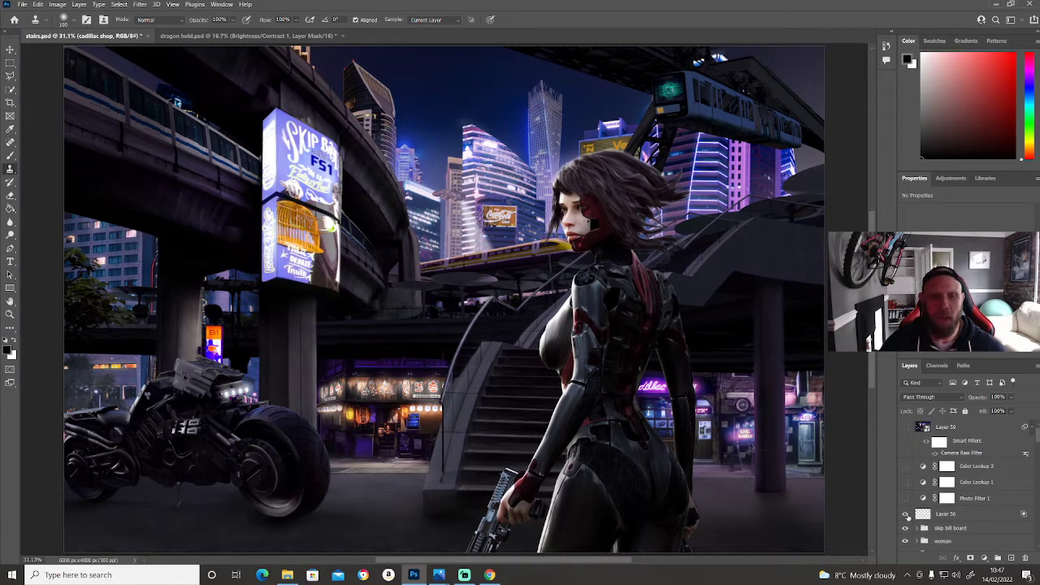
{"action": "left_click", "coordinate": [907, 514]}
{"action": "left_click", "coordinate": [906, 514]}
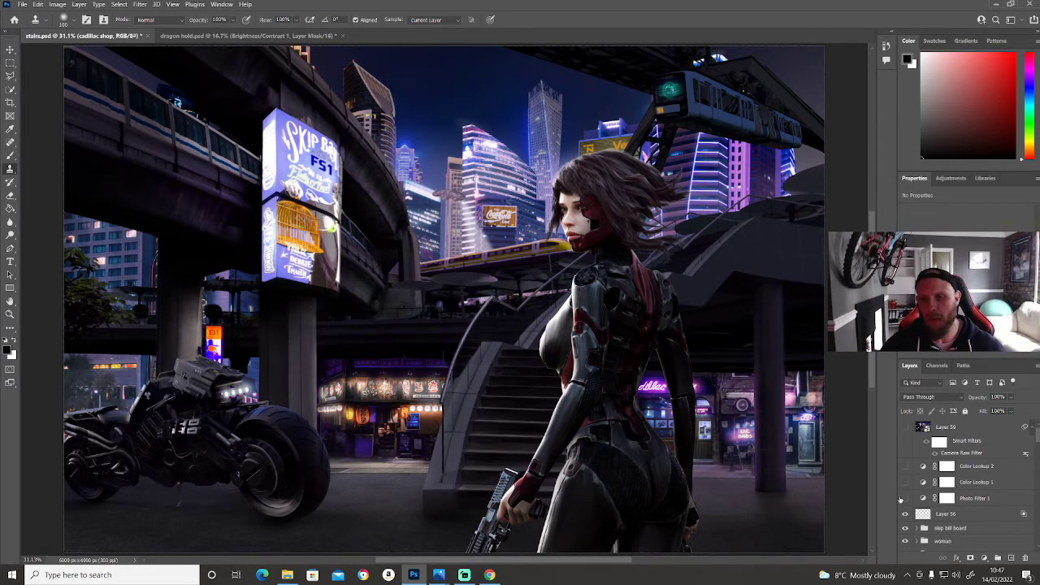
Step: Show the Photo Filter 1 and Color Lookup 1 adjustments above Layer 56, opening the settings of each
{"action": "left_click", "coordinate": [905, 498]}
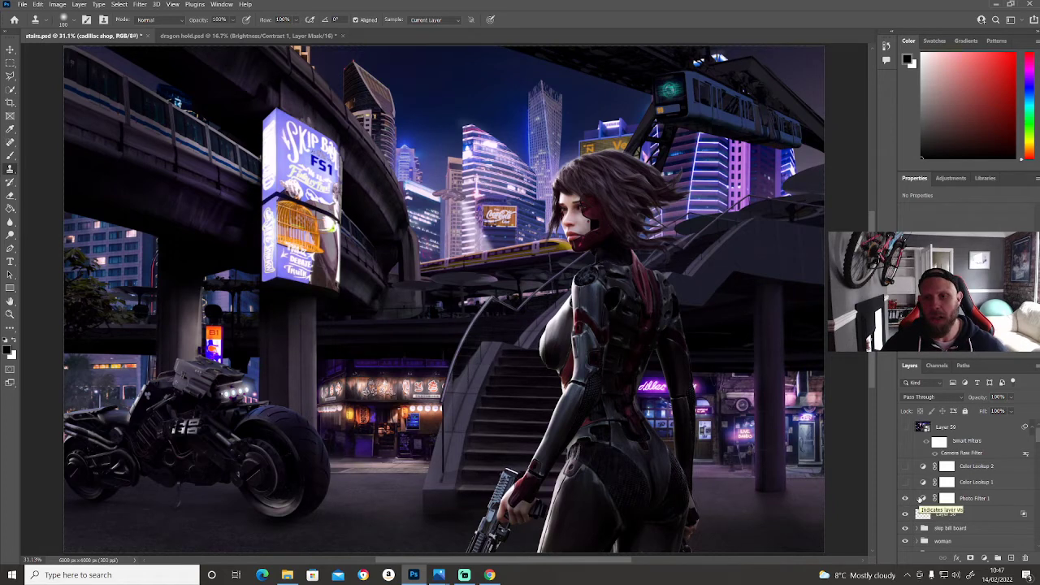
{"action": "left_click", "coordinate": [921, 498]}
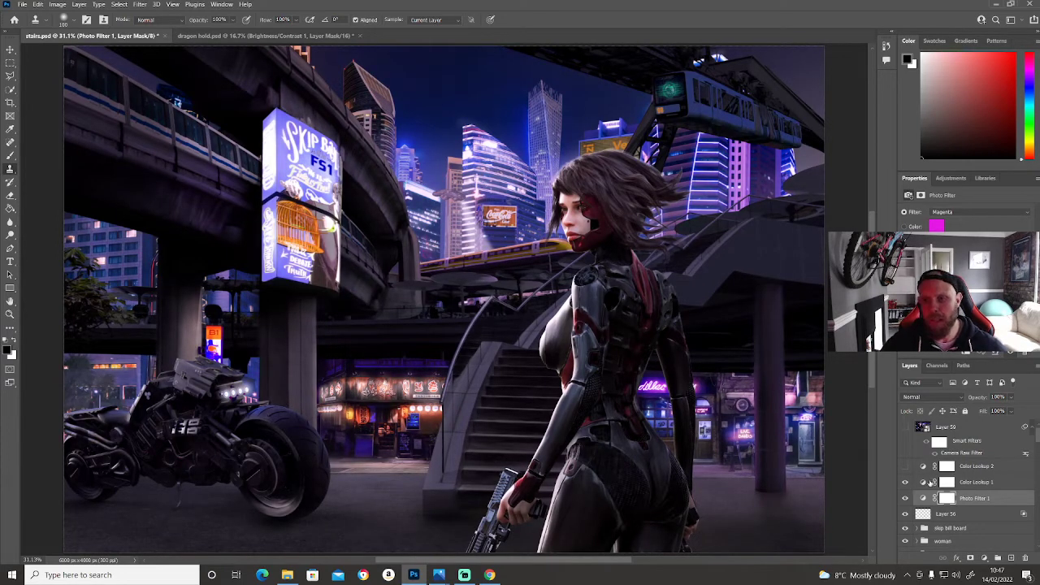
{"action": "left_click", "coordinate": [924, 482]}
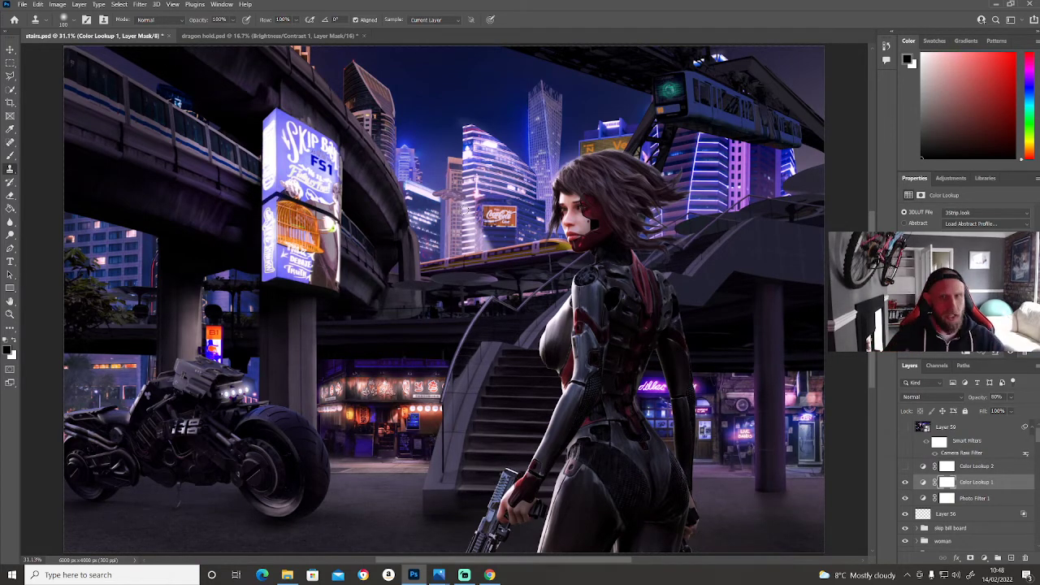
Step: Show Color Lookup 2, trying 100% opacity before settling on 80%, and show the Camera Raw-filtered Layer 59 above it
{"action": "left_click", "coordinate": [906, 467]}
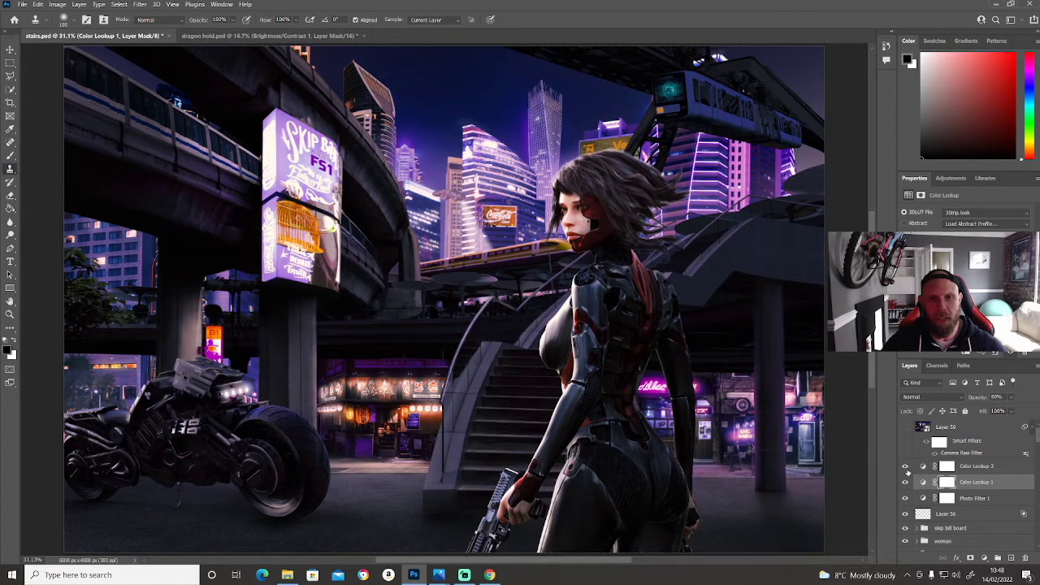
{"action": "left_click", "coordinate": [969, 468]}
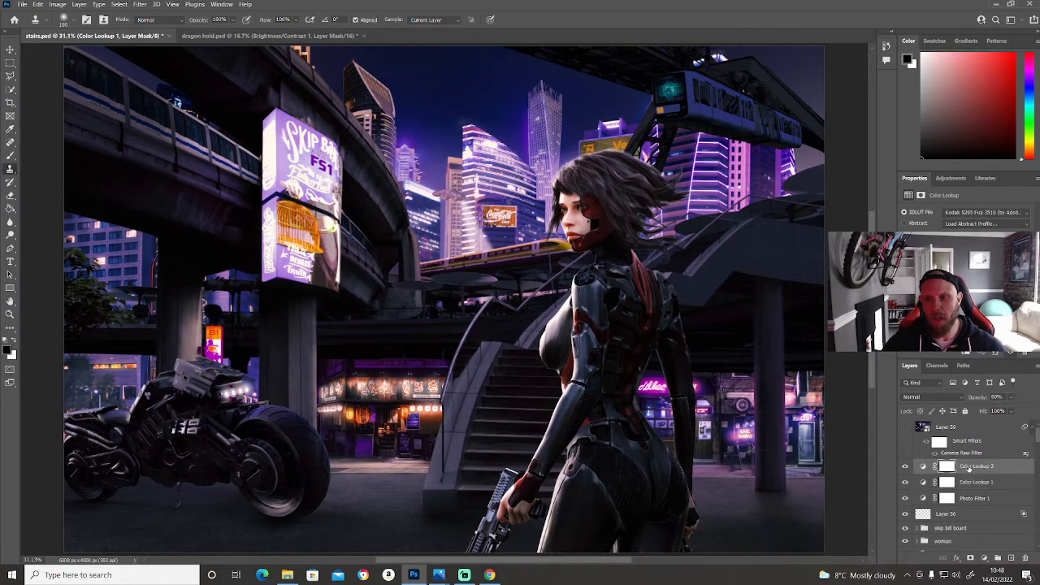
{"action": "left_click", "coordinate": [1012, 397]}
{"action": "left_click_drag", "start_coordinate": [1021, 410], "coordinate": [1033, 414]}
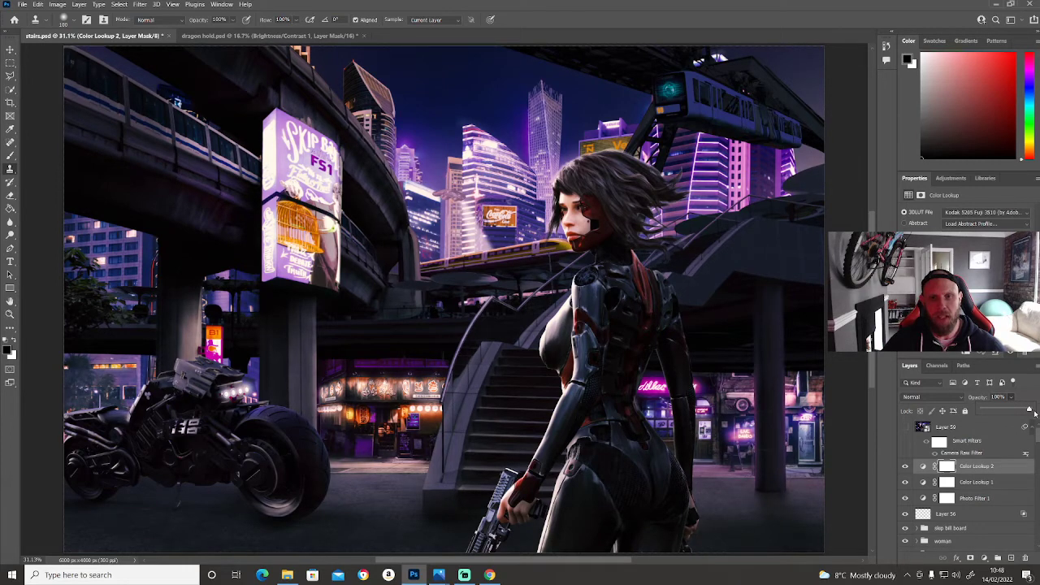
{"action": "left_click_drag", "start_coordinate": [1035, 413], "coordinate": [1020, 411]}
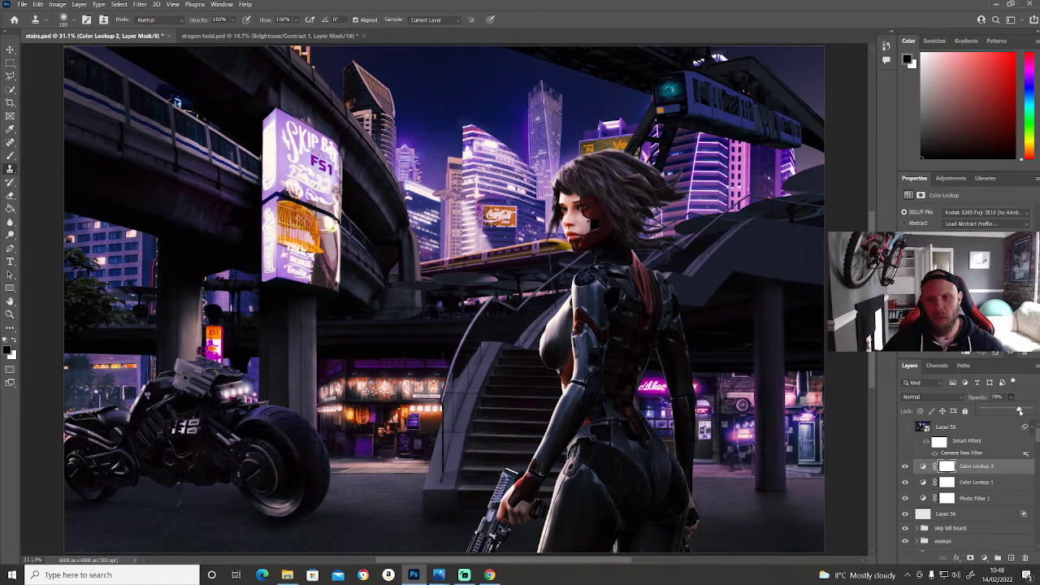
{"action": "left_click_drag", "start_coordinate": [1021, 410], "coordinate": [1021, 411]}
{"action": "left_click", "coordinate": [905, 427]}
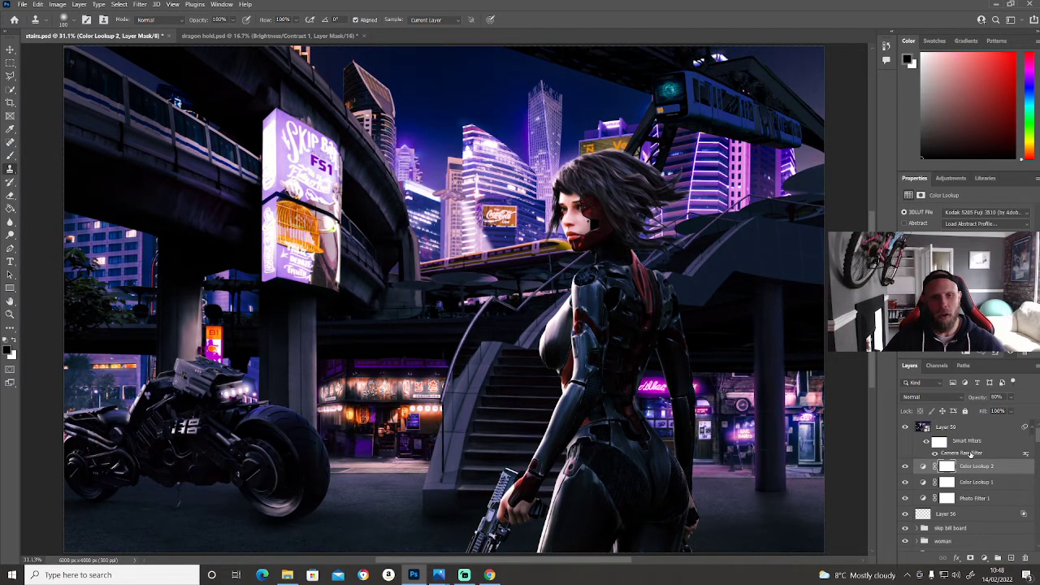
Step: Review the Basic and Color Grading settings of Layer 59's Camera Raw Filter and accept them without changes
{"action": "left_click", "coordinate": [970, 454]}
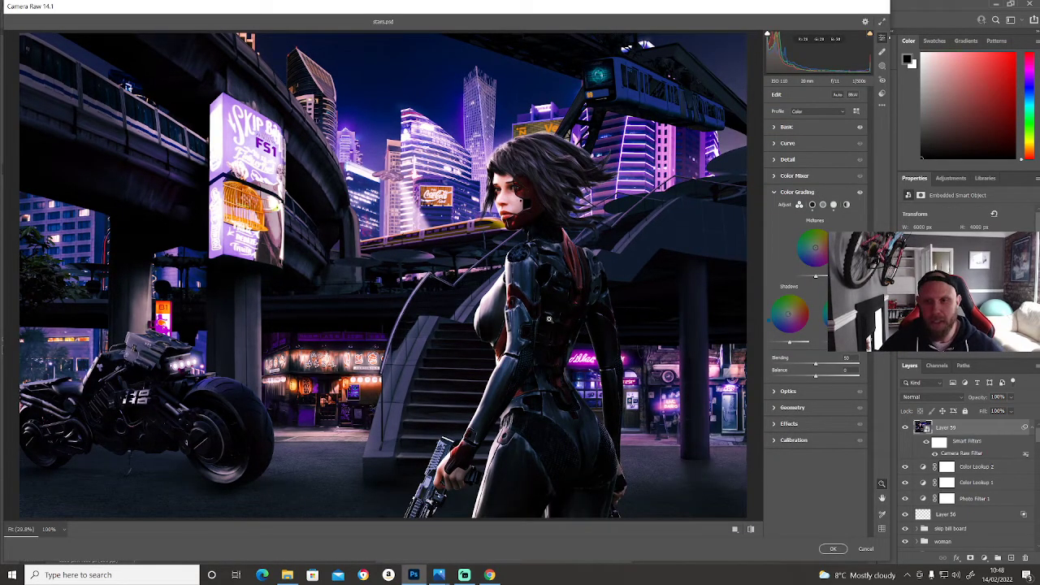
{"action": "left_click", "coordinate": [786, 126]}
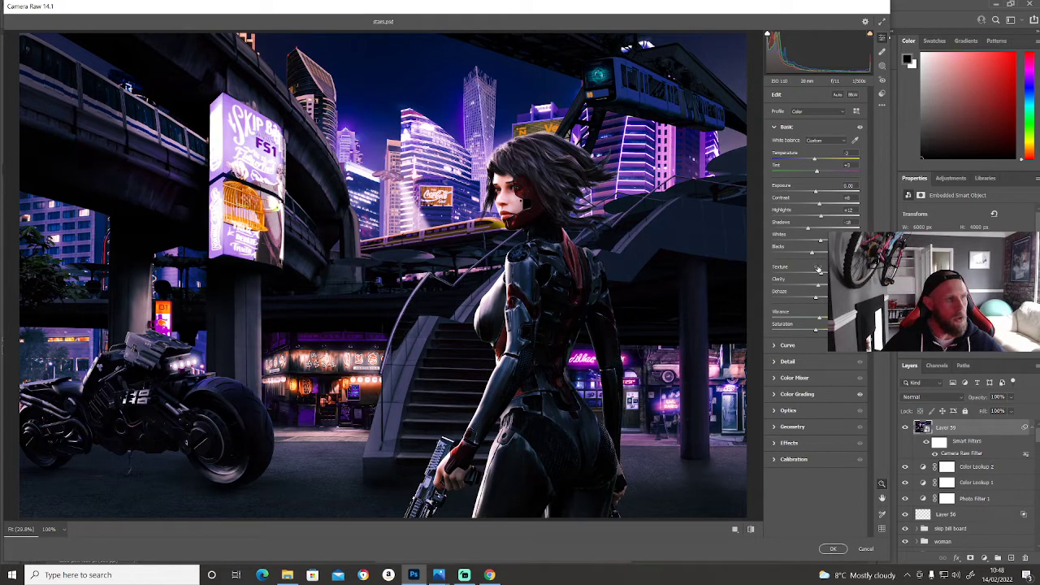
{"action": "left_click", "coordinate": [800, 395]}
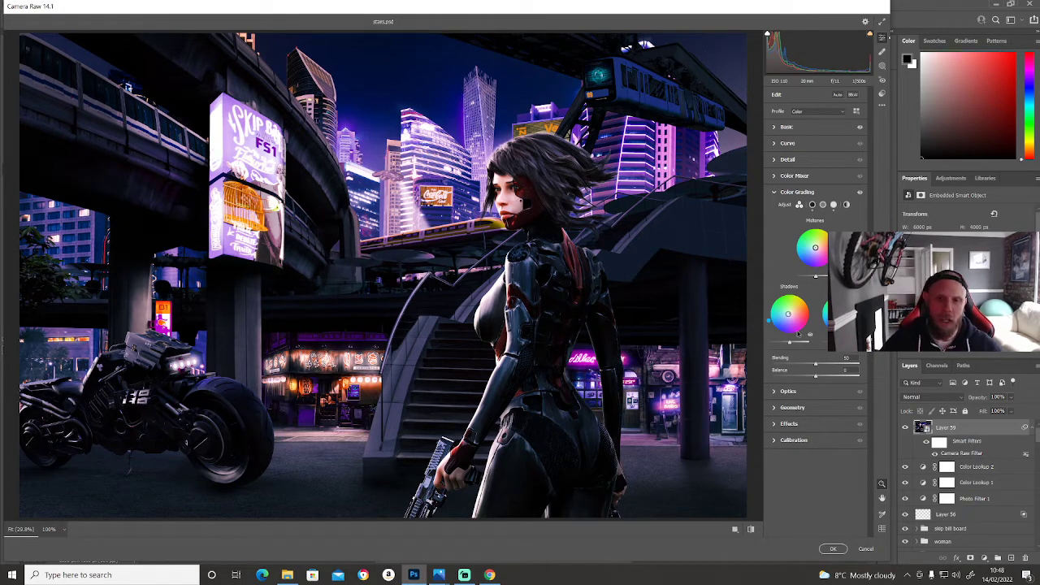
{"action": "left_click", "coordinate": [833, 548]}
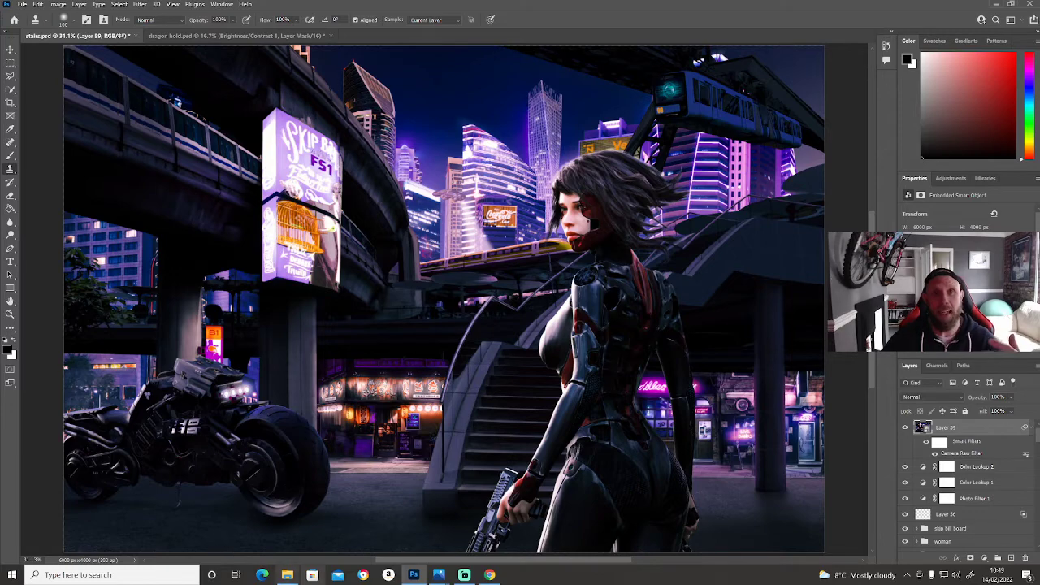
Step: Look at the source images in File Explorer's cyberpunk new city folder, return to the composite, and bring up previews of the open photos
{"action": "left_click", "coordinate": [287, 577]}
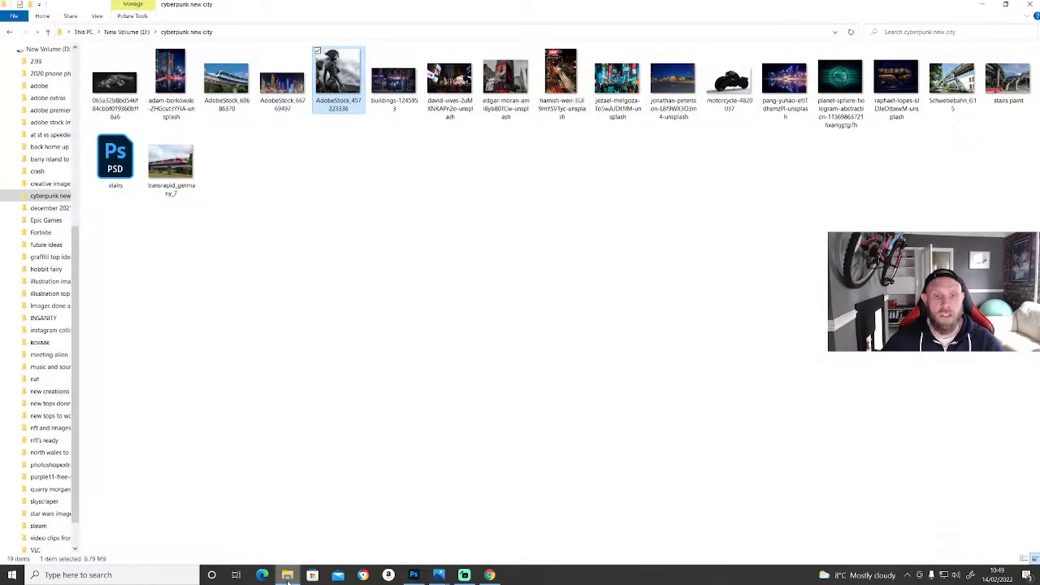
{"action": "left_click", "coordinate": [287, 577]}
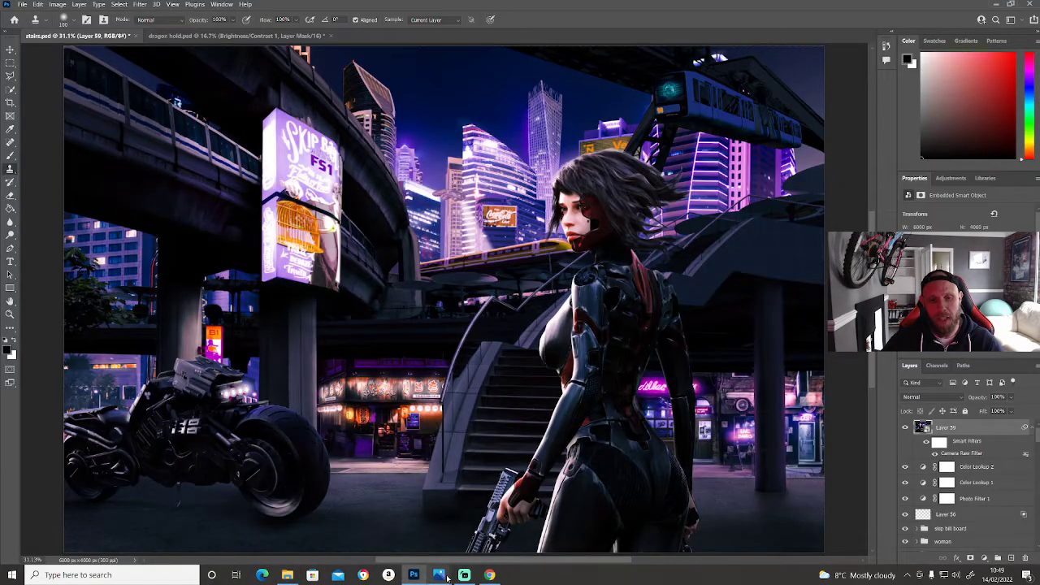
{"action": "mouse_move", "coordinate": [446, 579]}
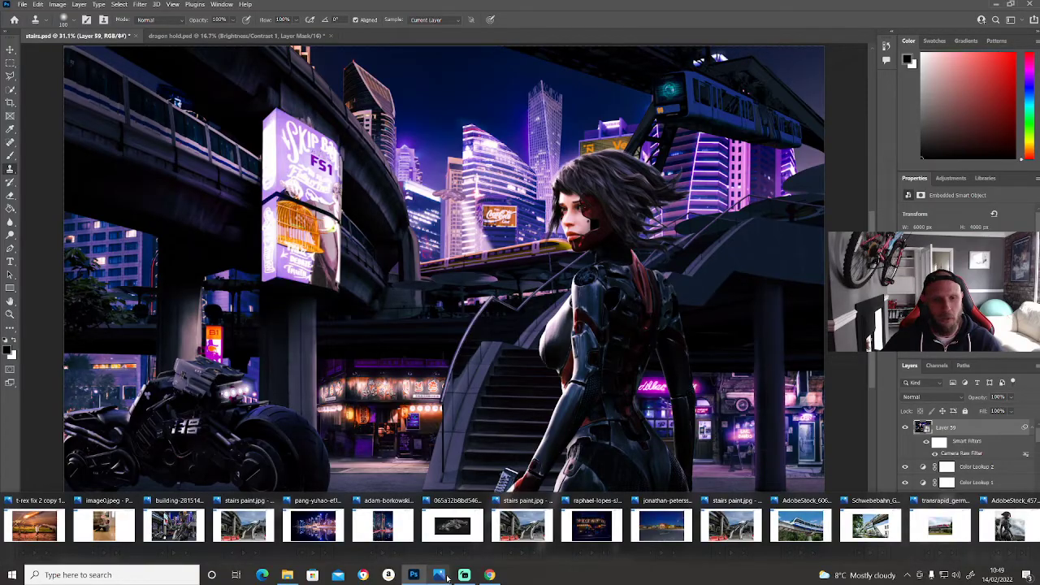